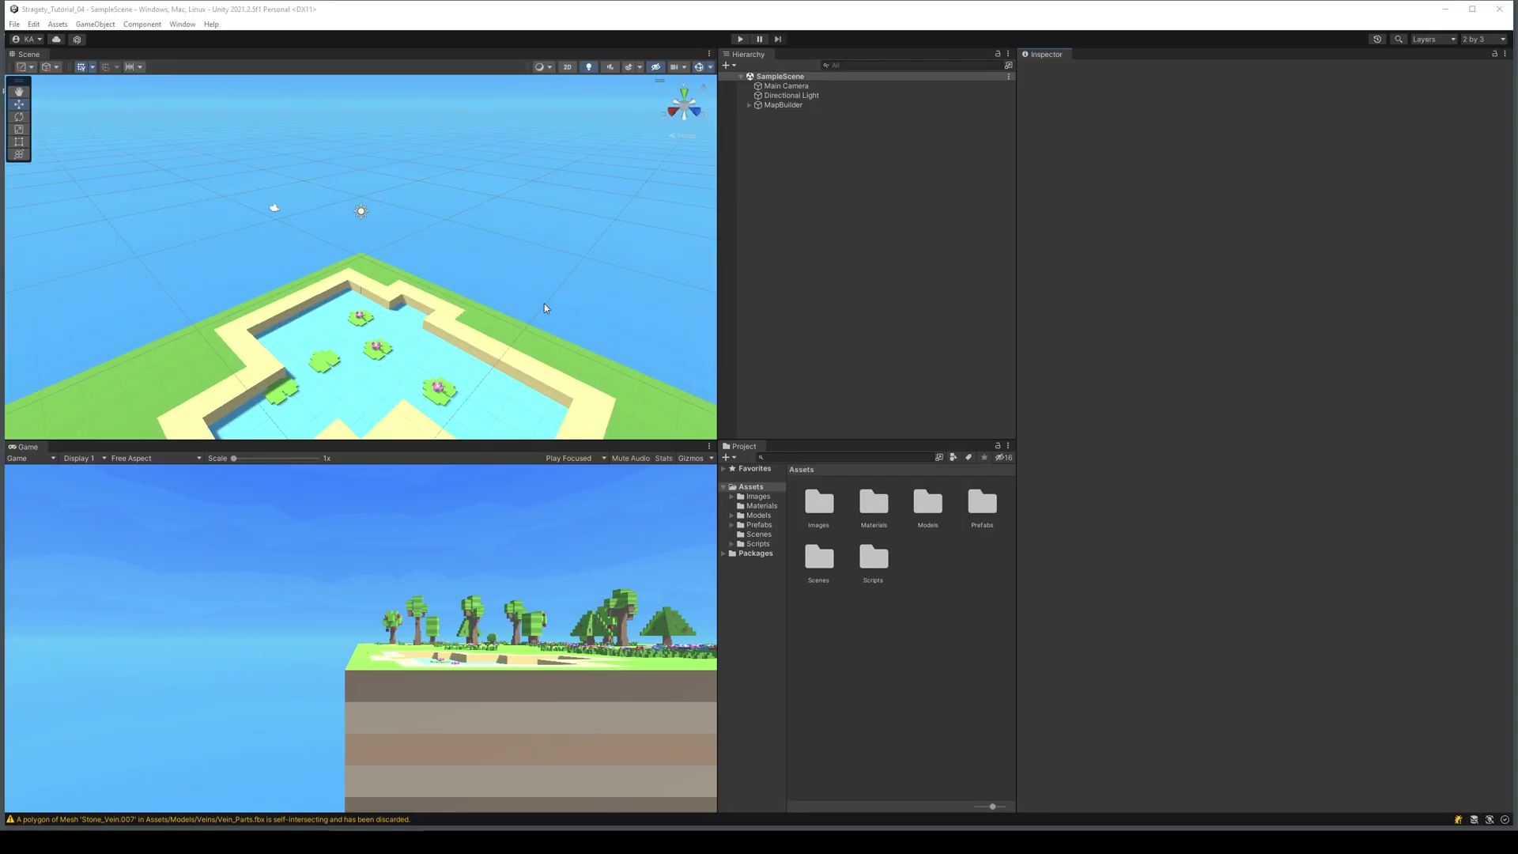
- Fly the Scene view camera out to frame the whole island with its trees, flowers and pond
right_drag(544, 304, 1471, 273)
key(w)
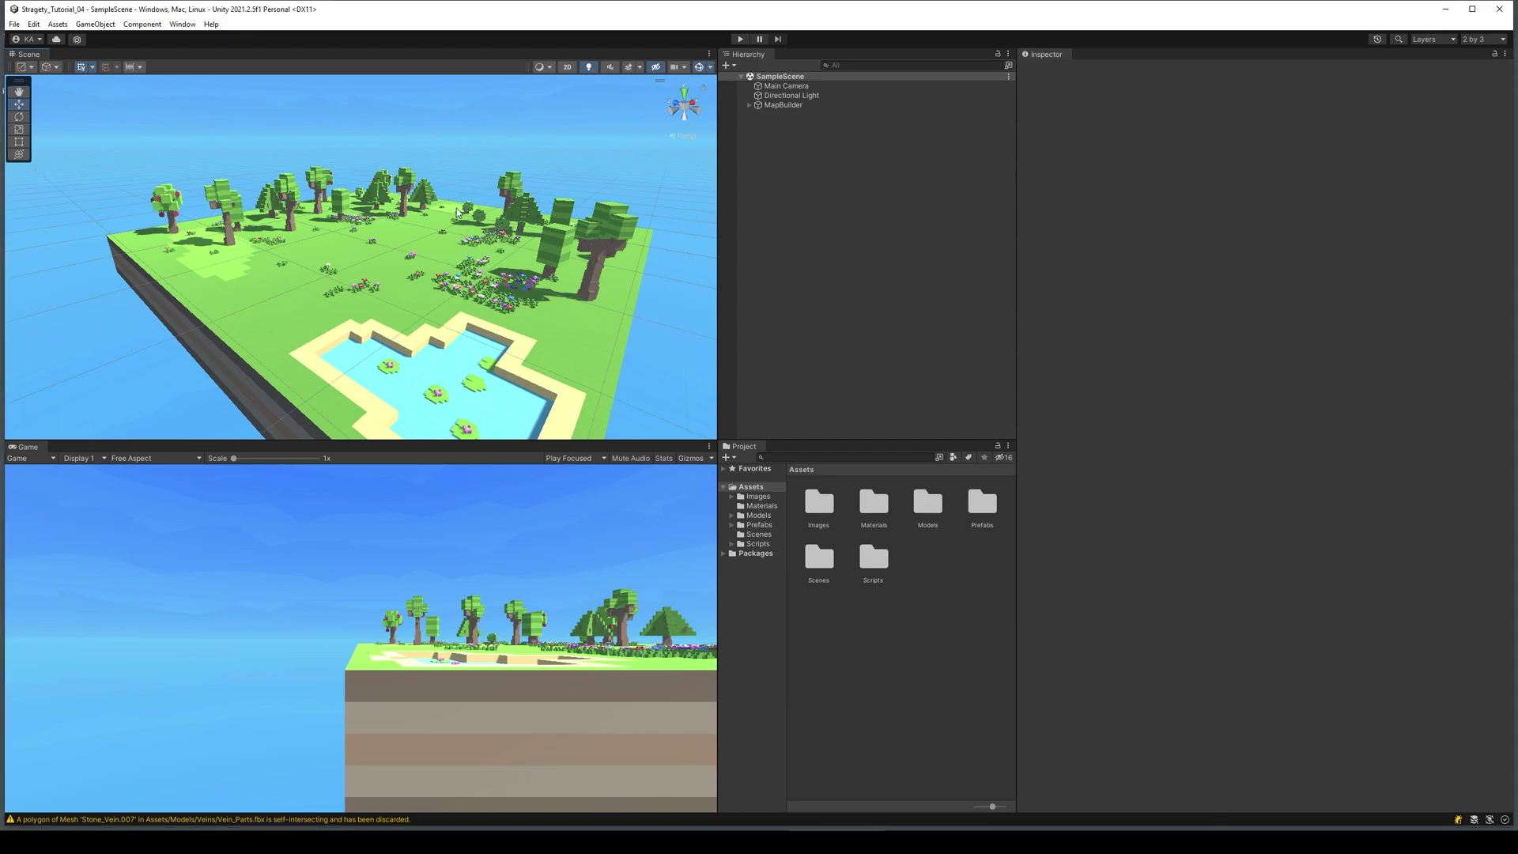
- Search the Unity Registry for 'POST PRO' and install the Post Processing 3.1.1 package
click(183, 23)
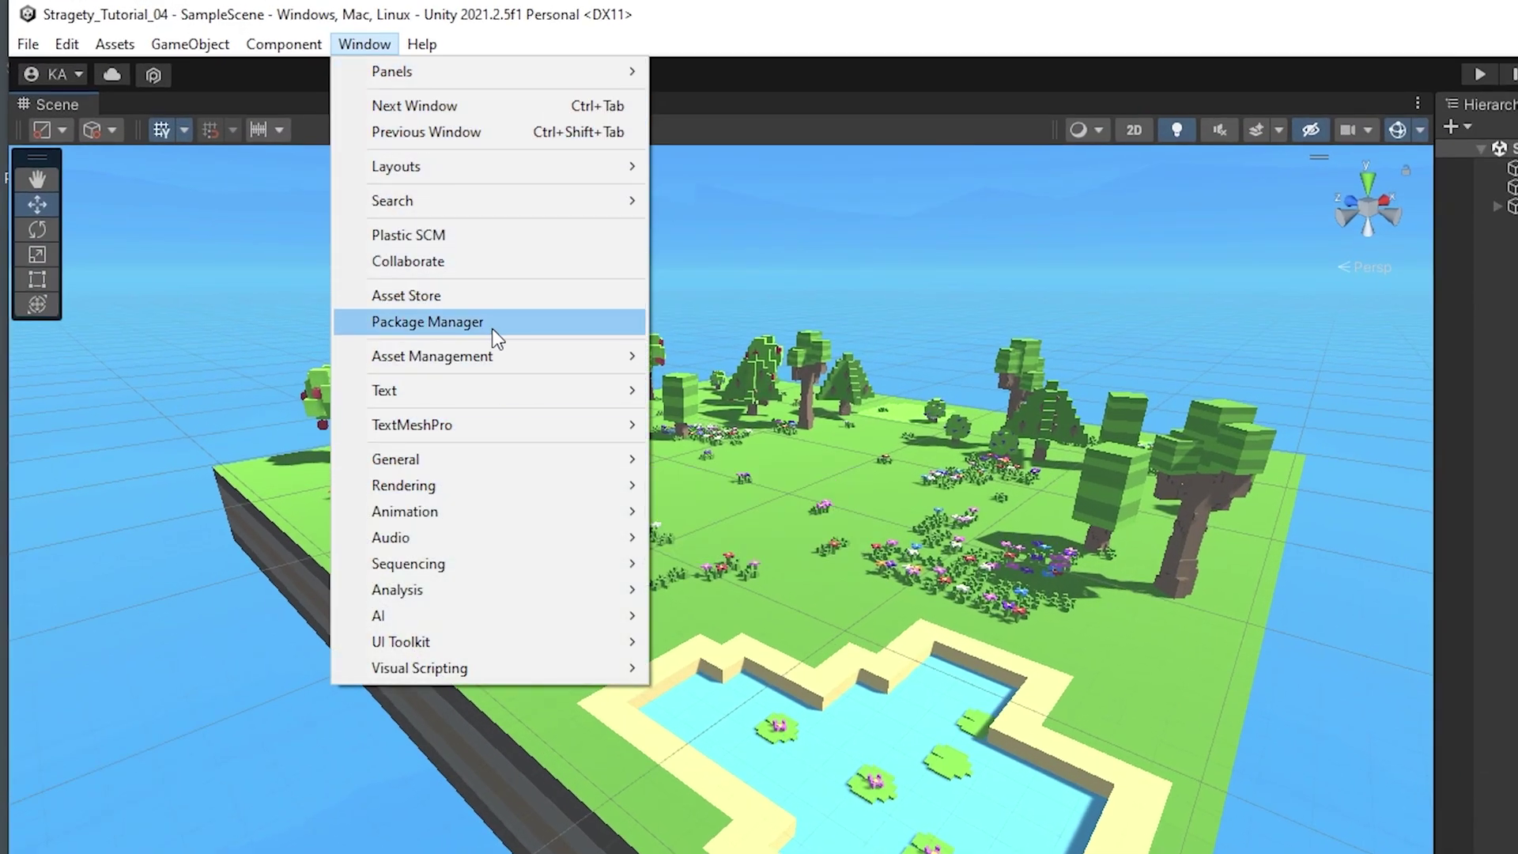
click(492, 328)
click(449, 223)
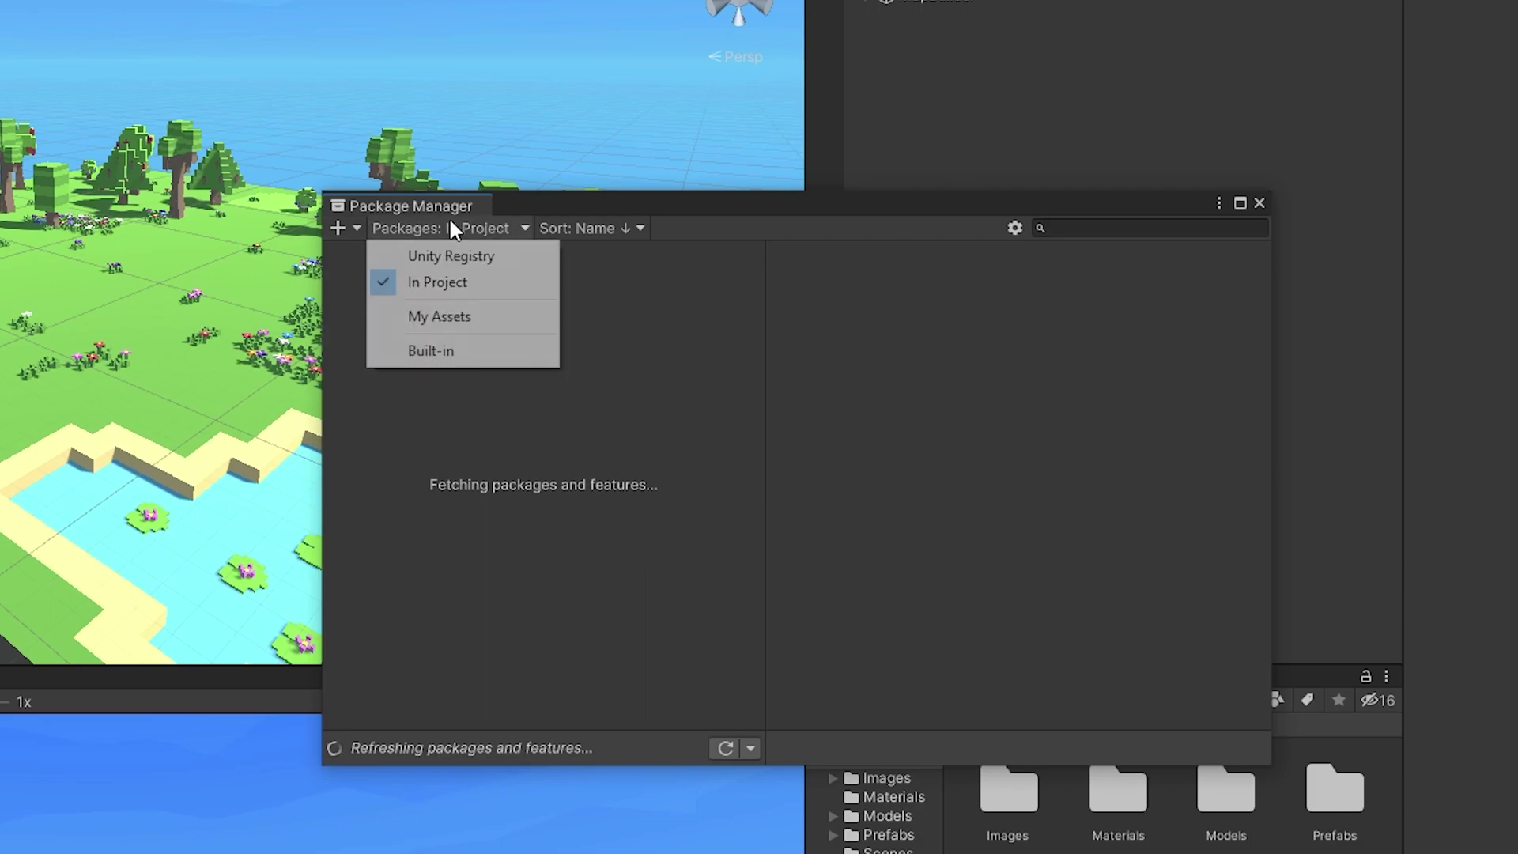
click(438, 258)
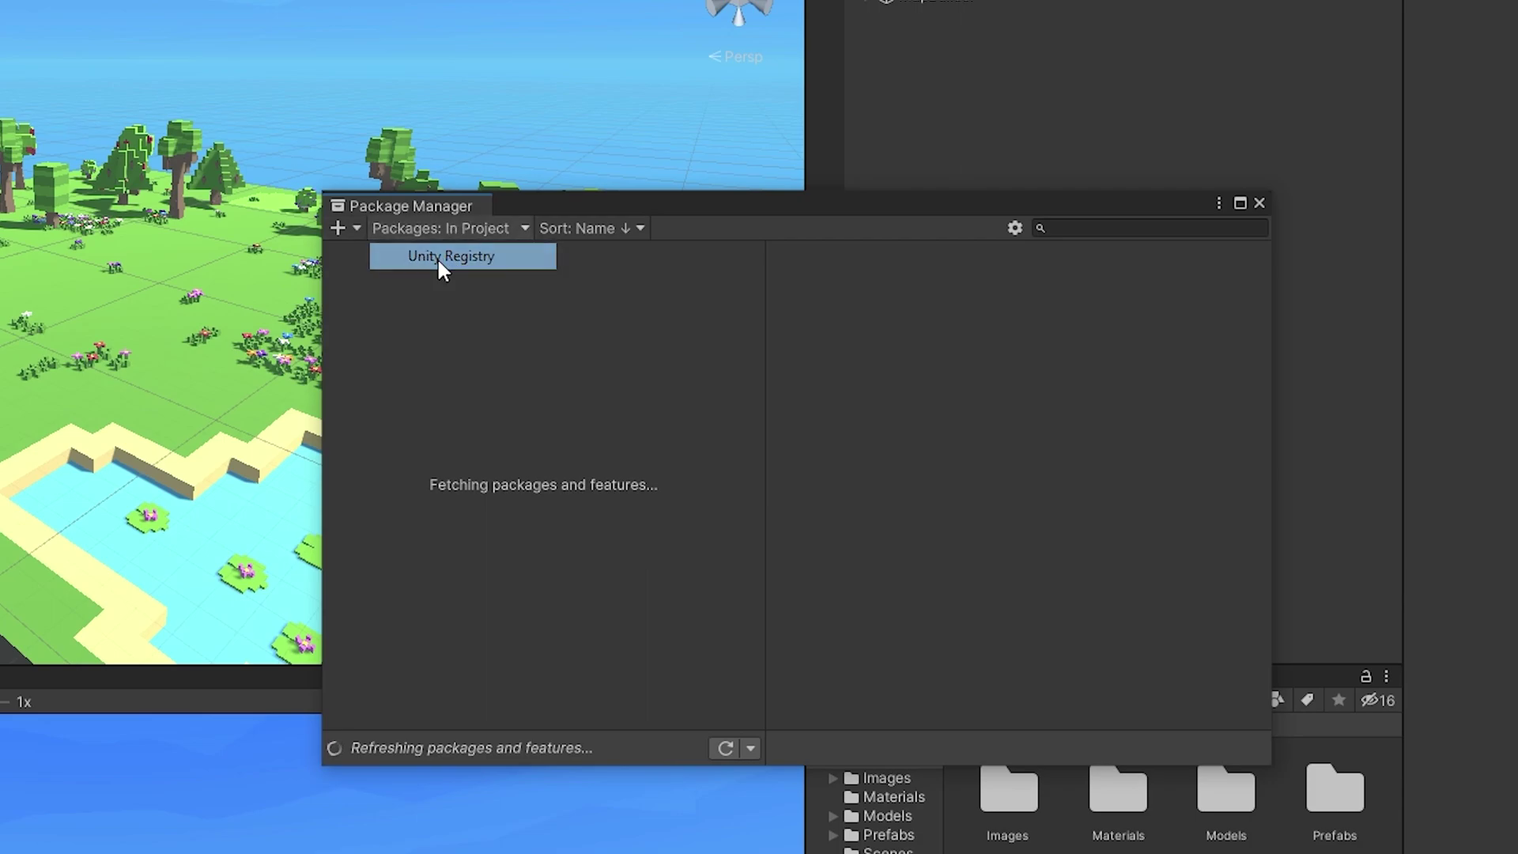
click(1078, 227)
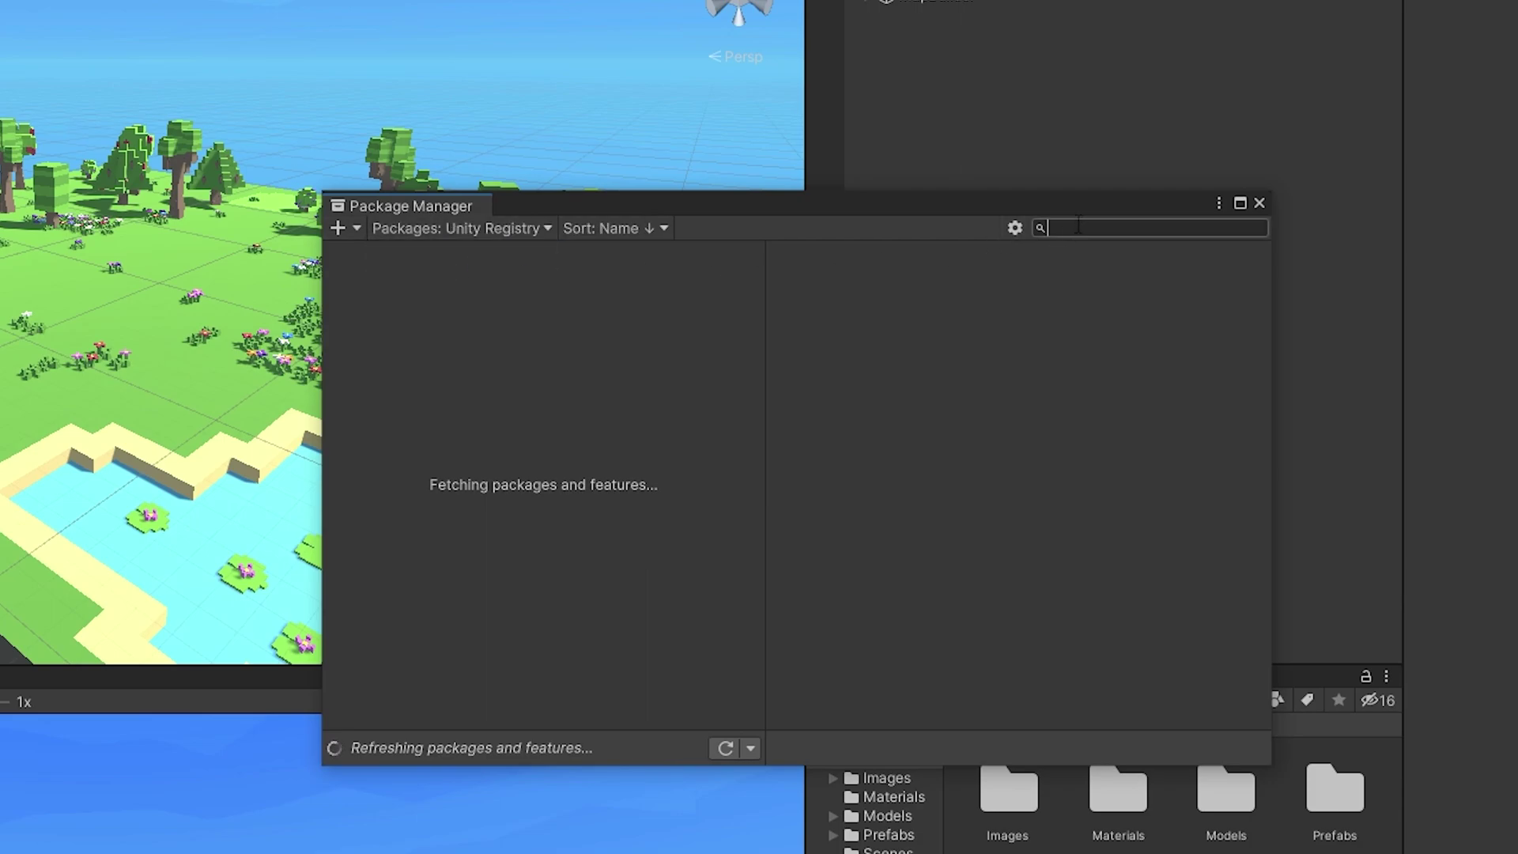
text(POST PRO)
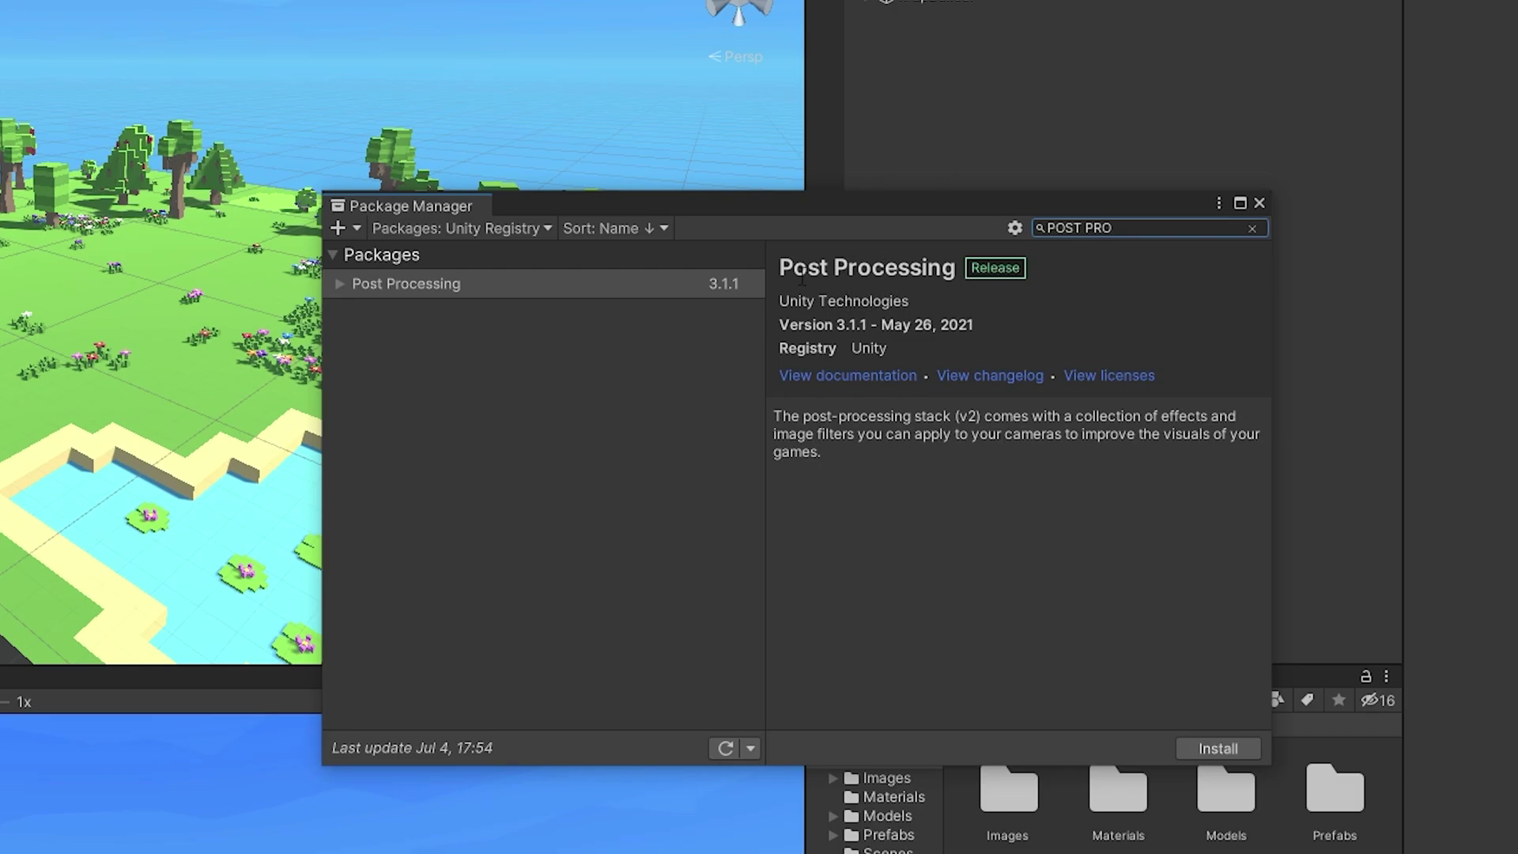
click(1217, 747)
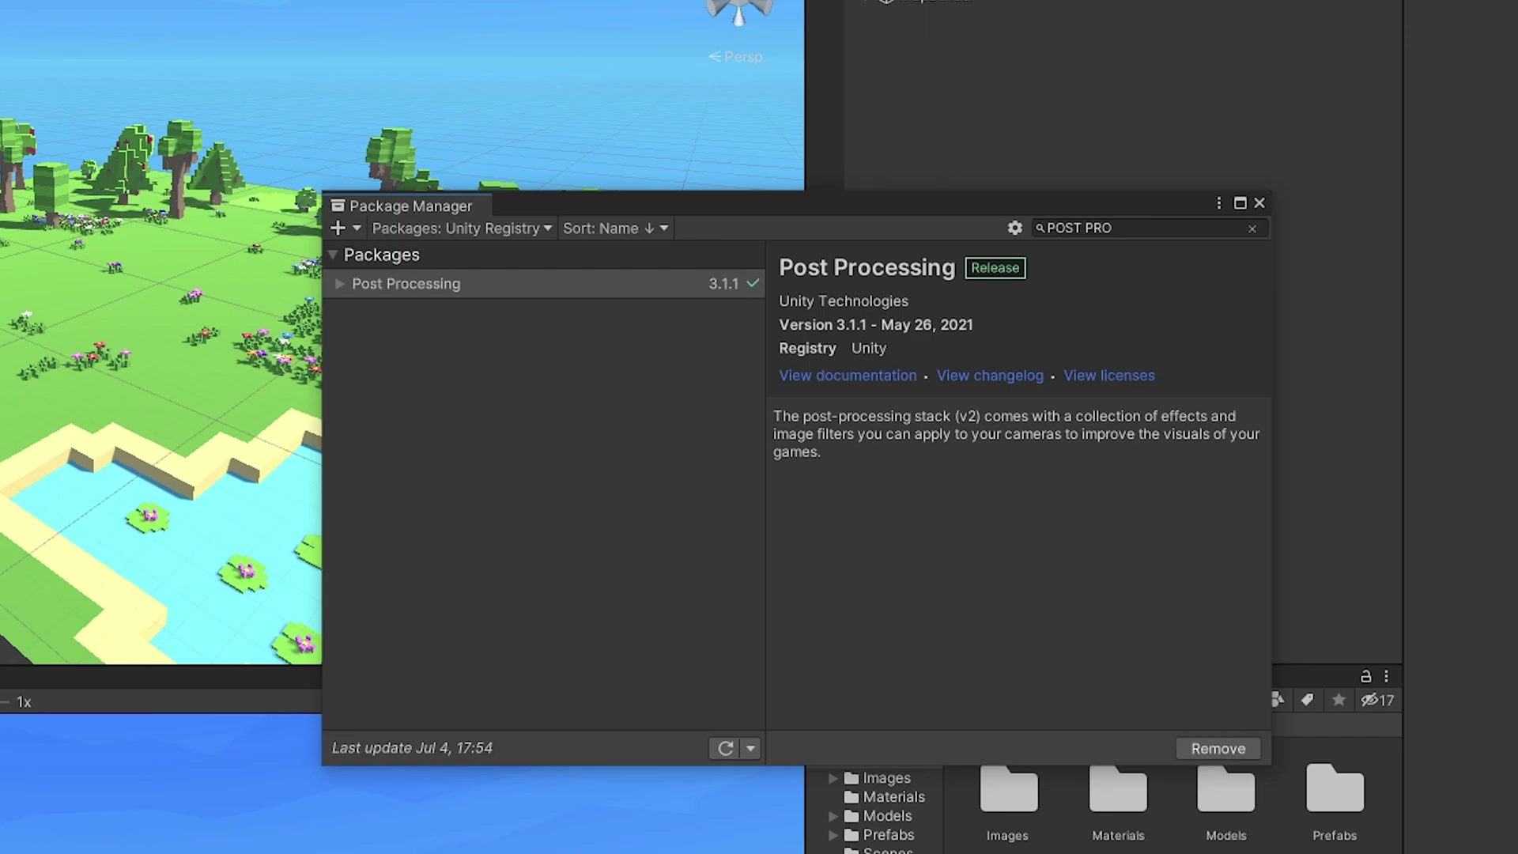
click(1260, 204)
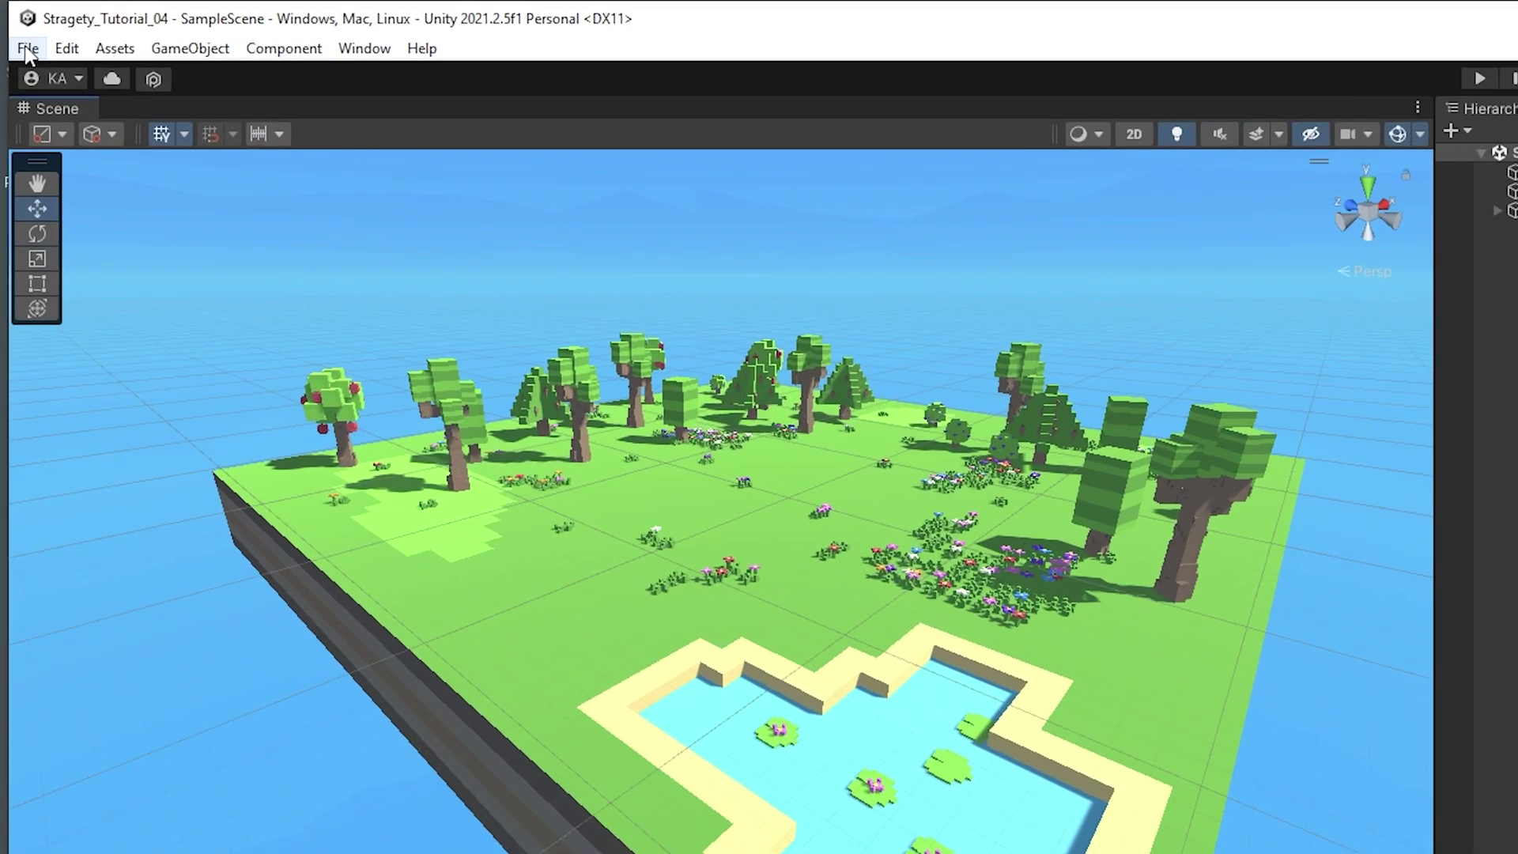
- Set Player Settings Color Space to Linear, confirm the change, and close the Build and Project Settings windows
click(14, 24)
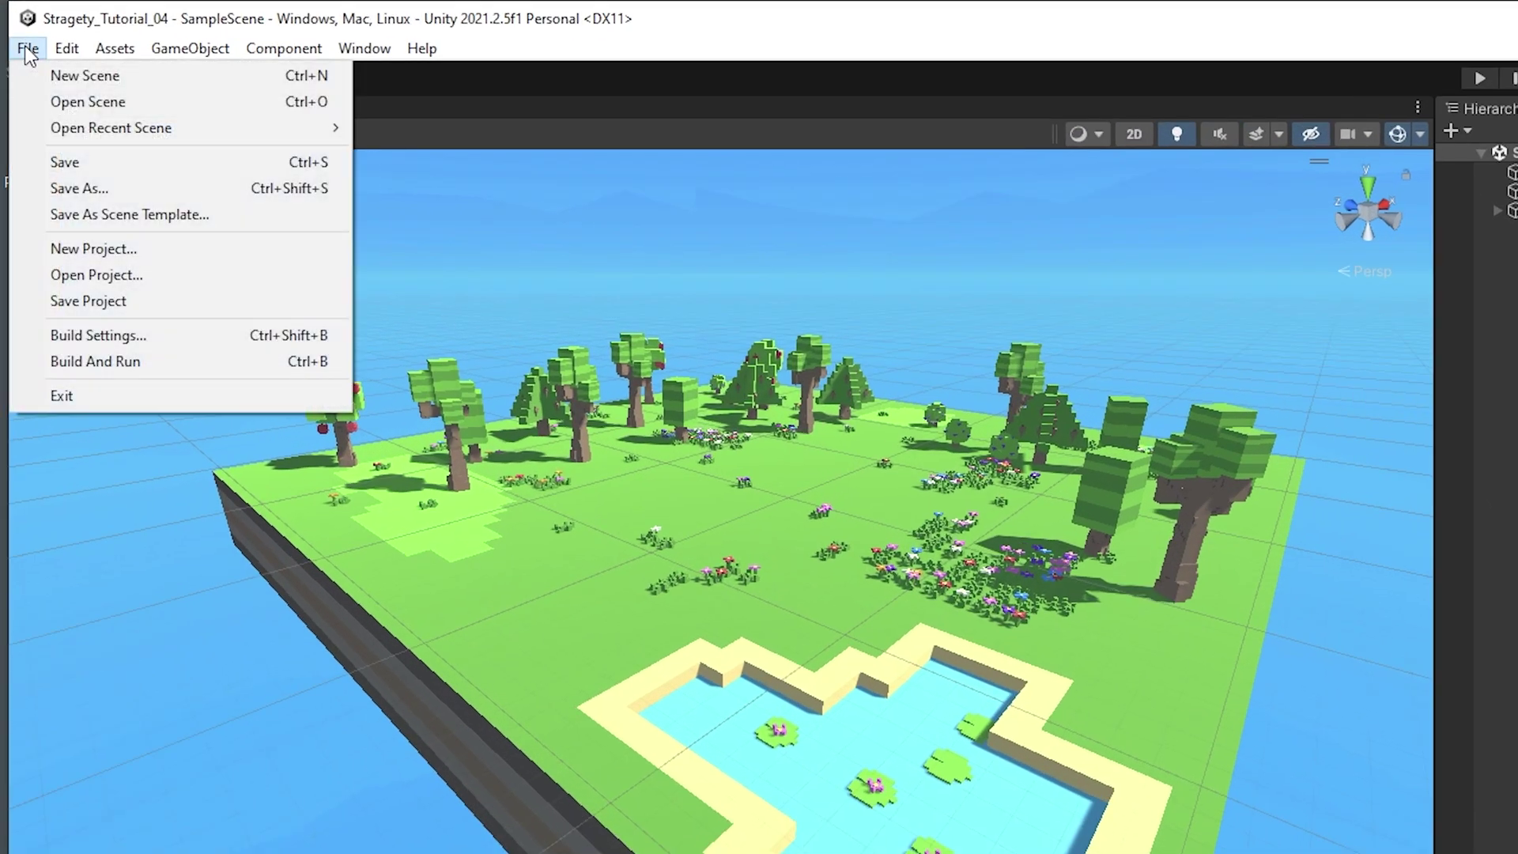
click(143, 335)
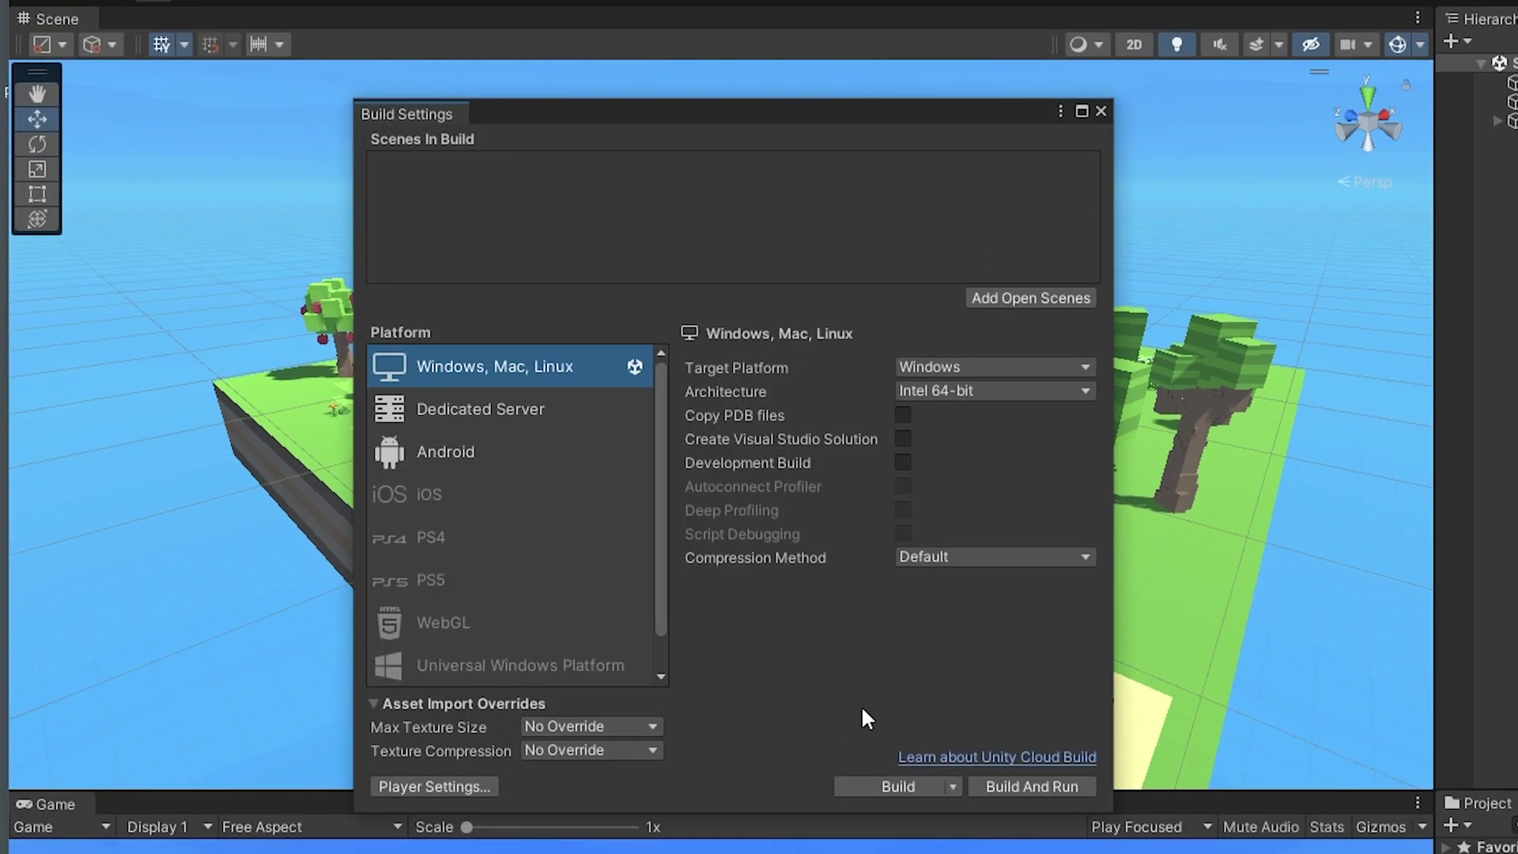
click(434, 785)
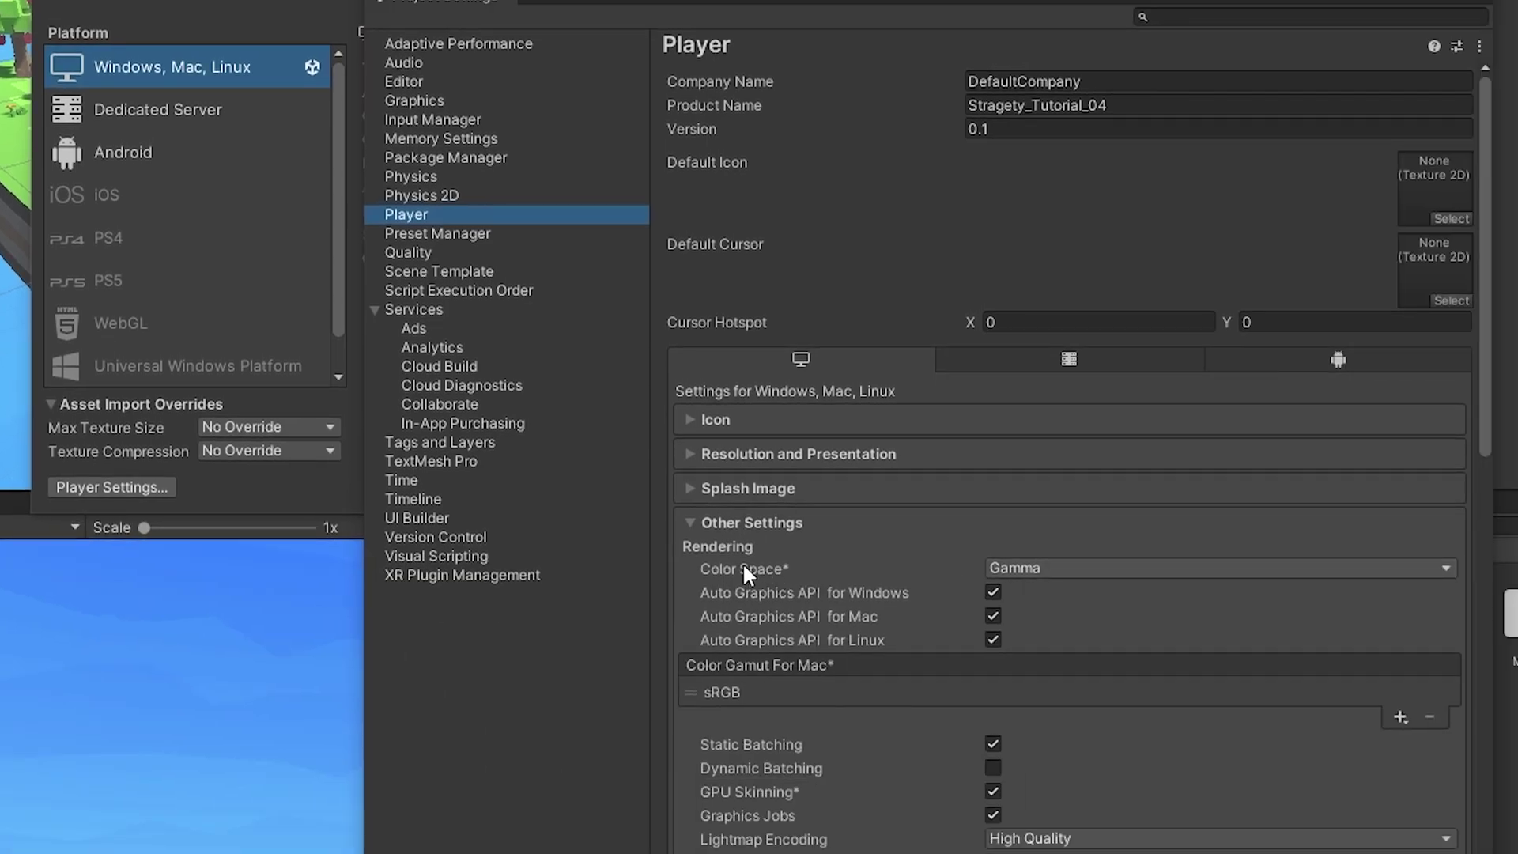
click(1045, 567)
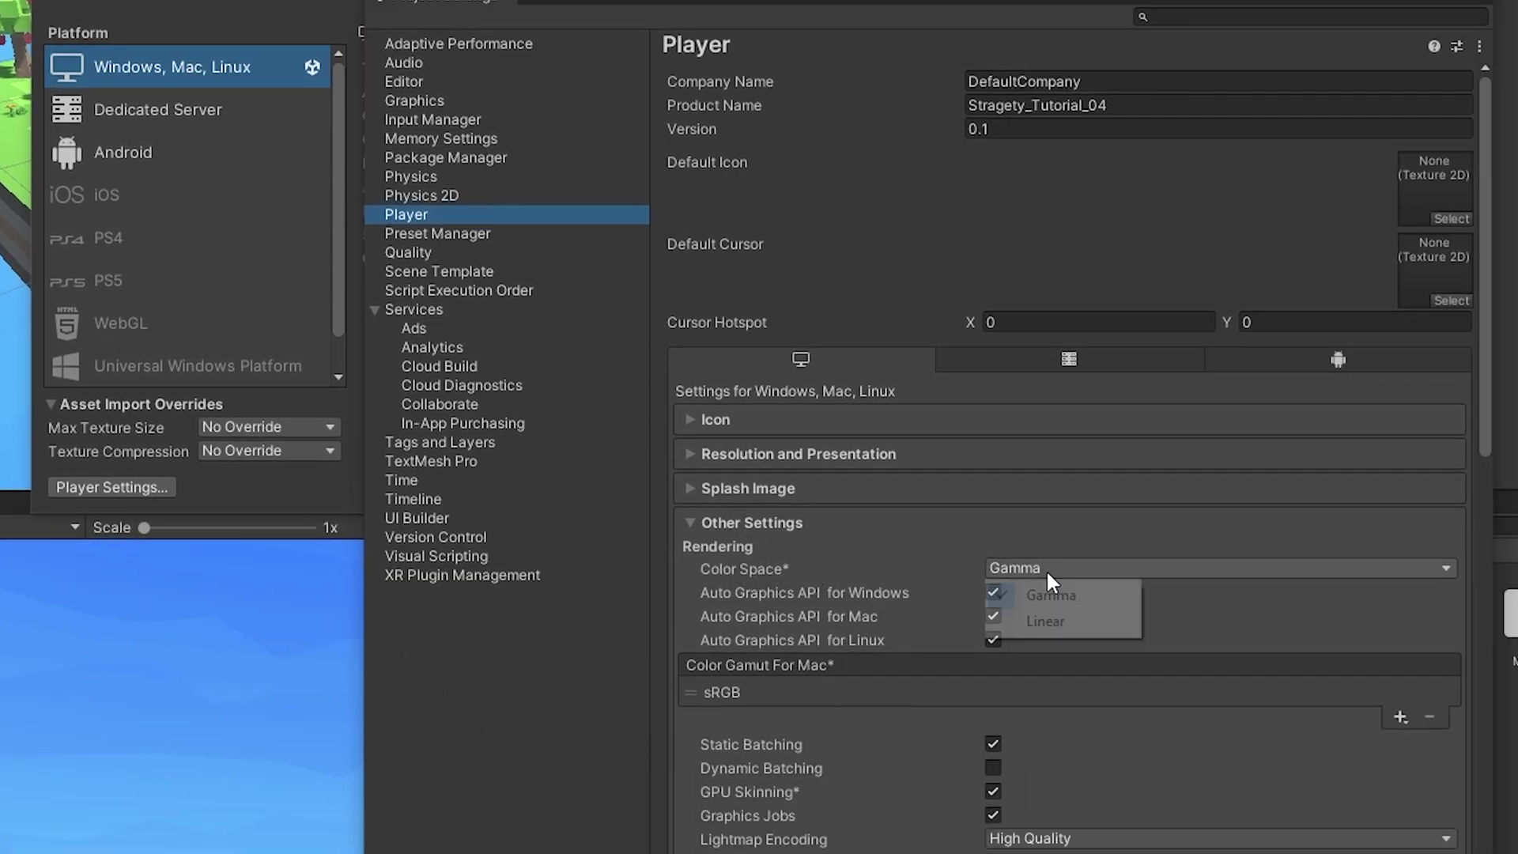
click(1089, 623)
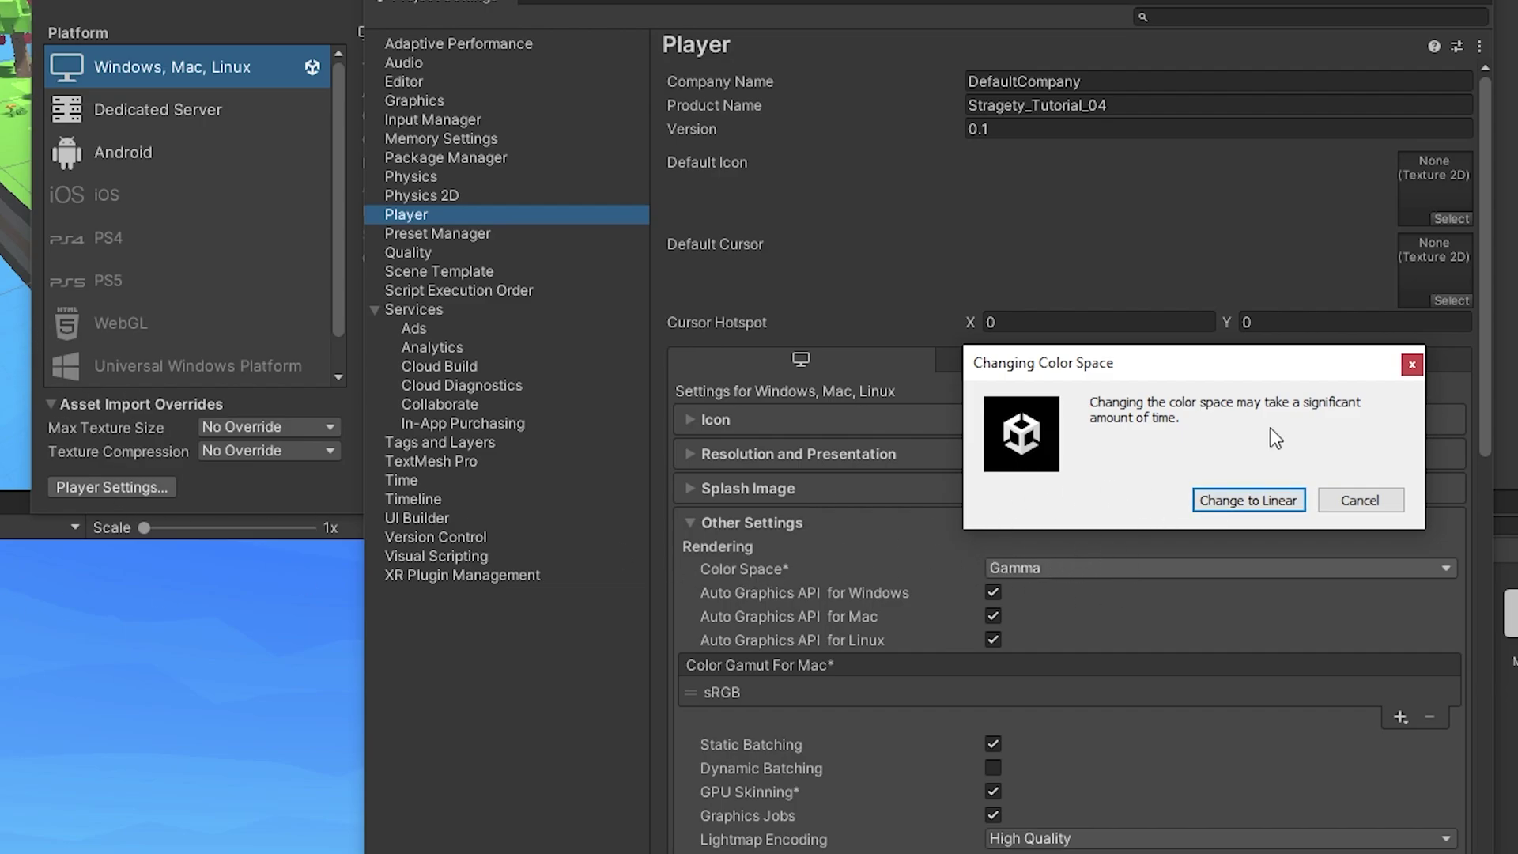
click(1246, 501)
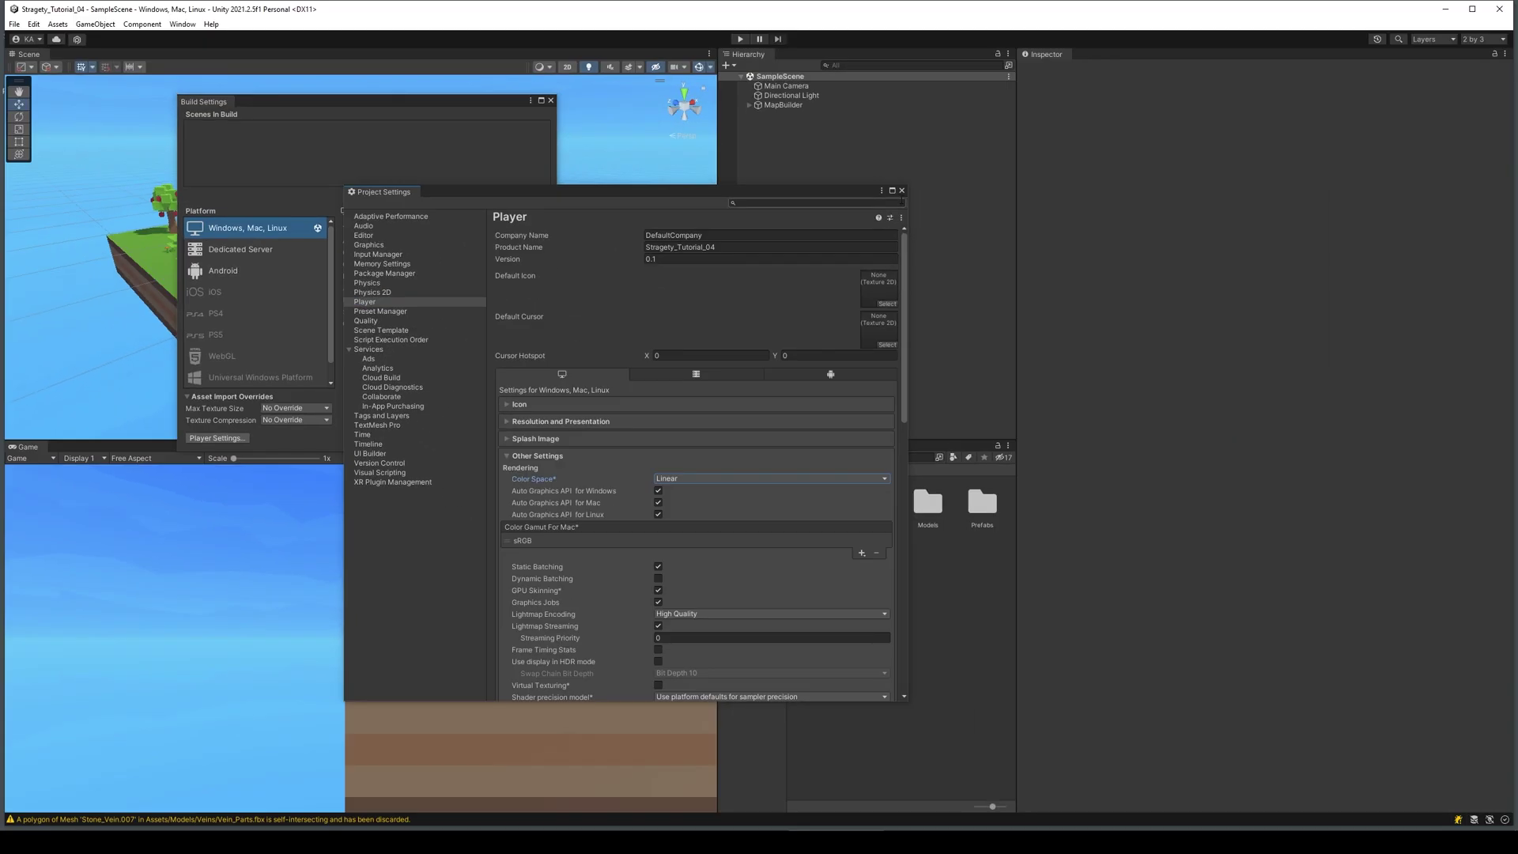
click(1475, 2)
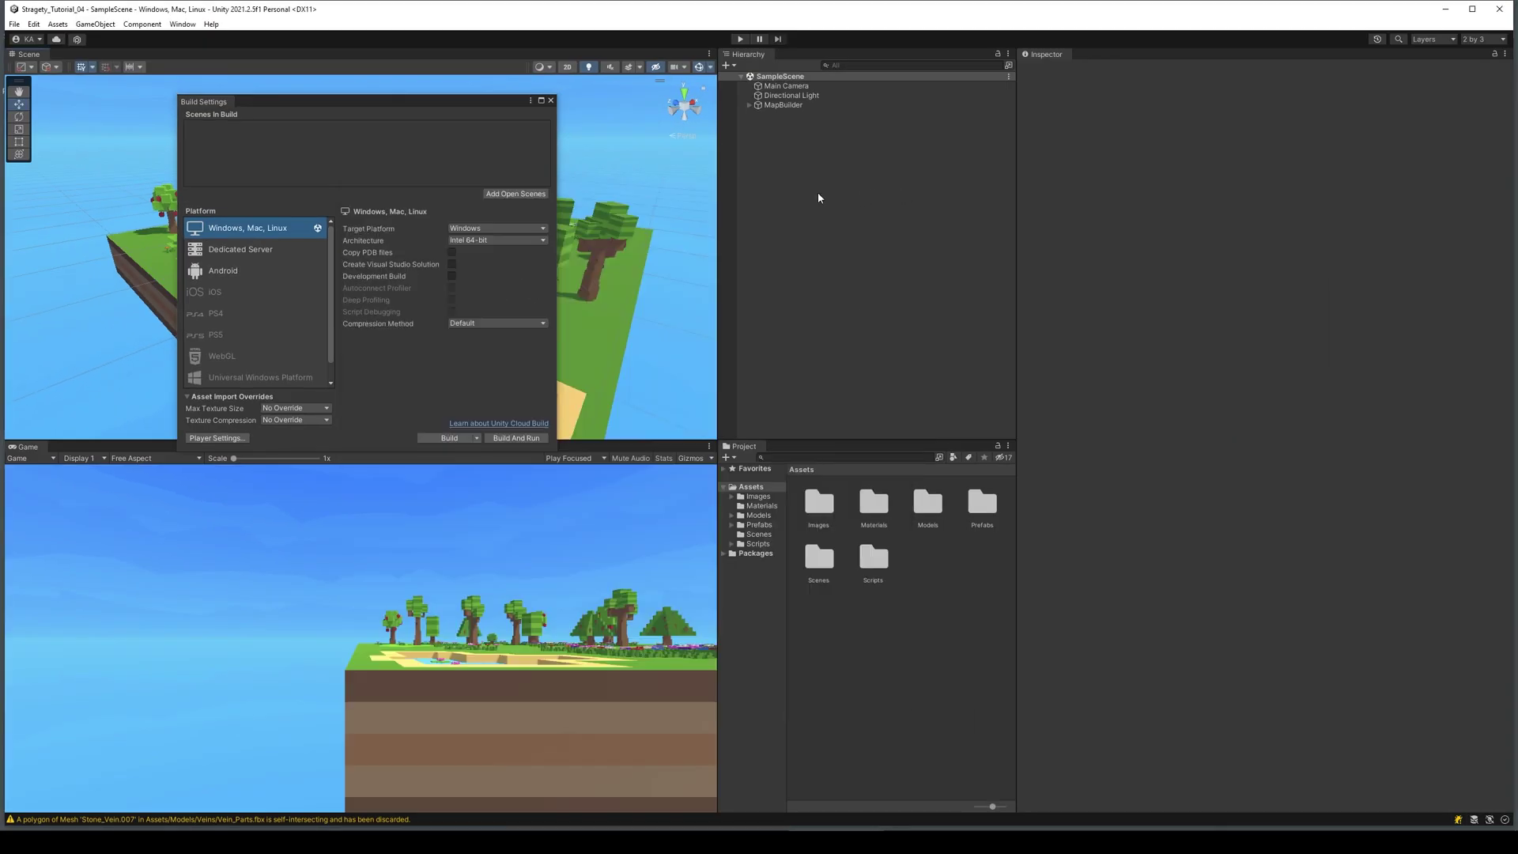
click(551, 101)
alt+drag(651, 288, 650, 288)
right_drag(649, 287, 720, 318)
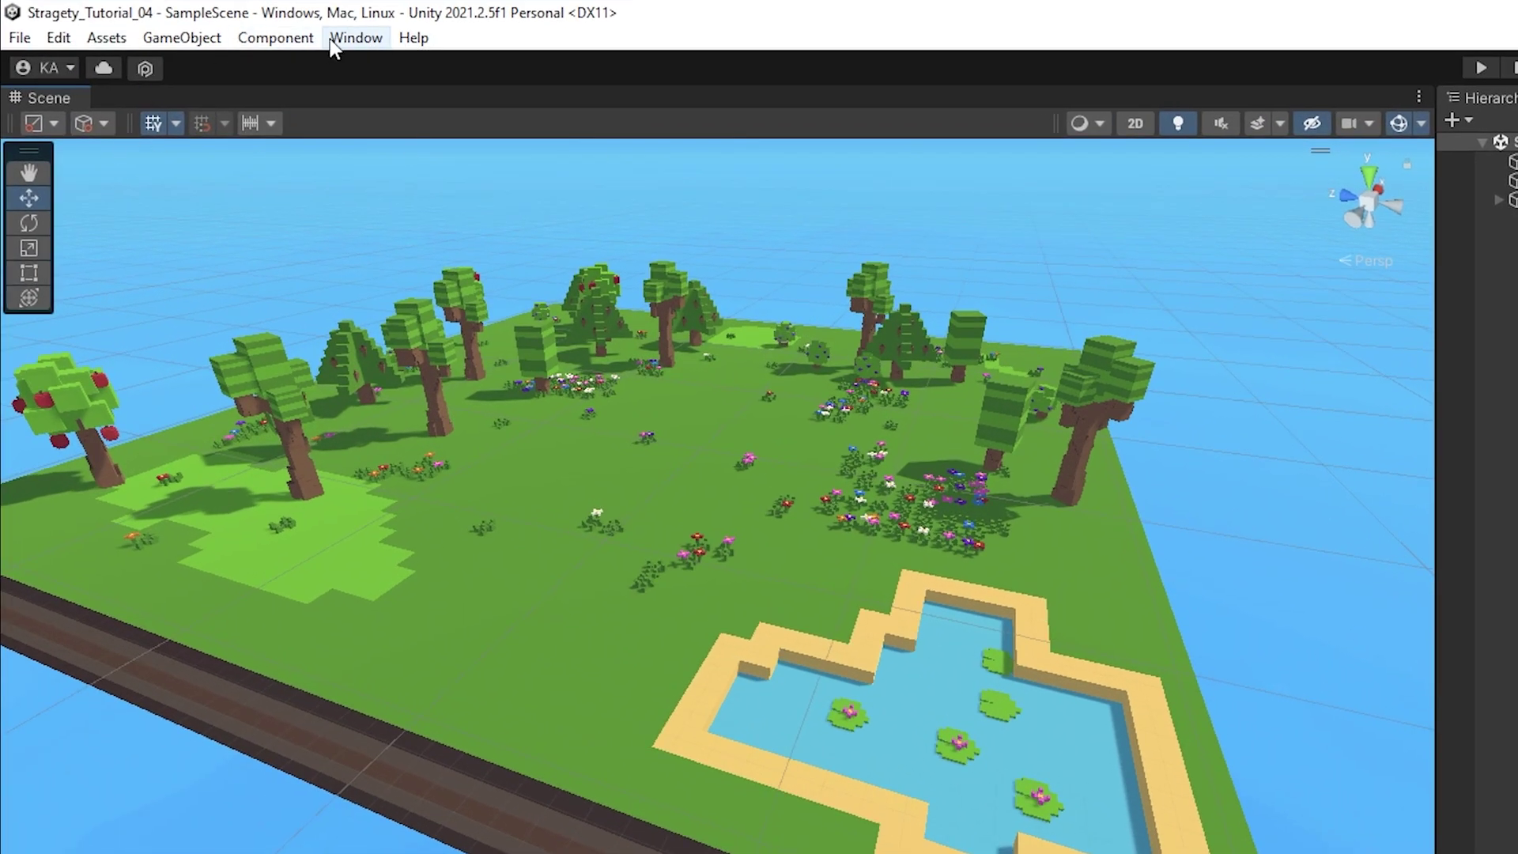
- Dock the Lighting window beside the Inspector and create a New Lighting Settings asset
click(332, 39)
mouse_move(442, 478)
click(735, 479)
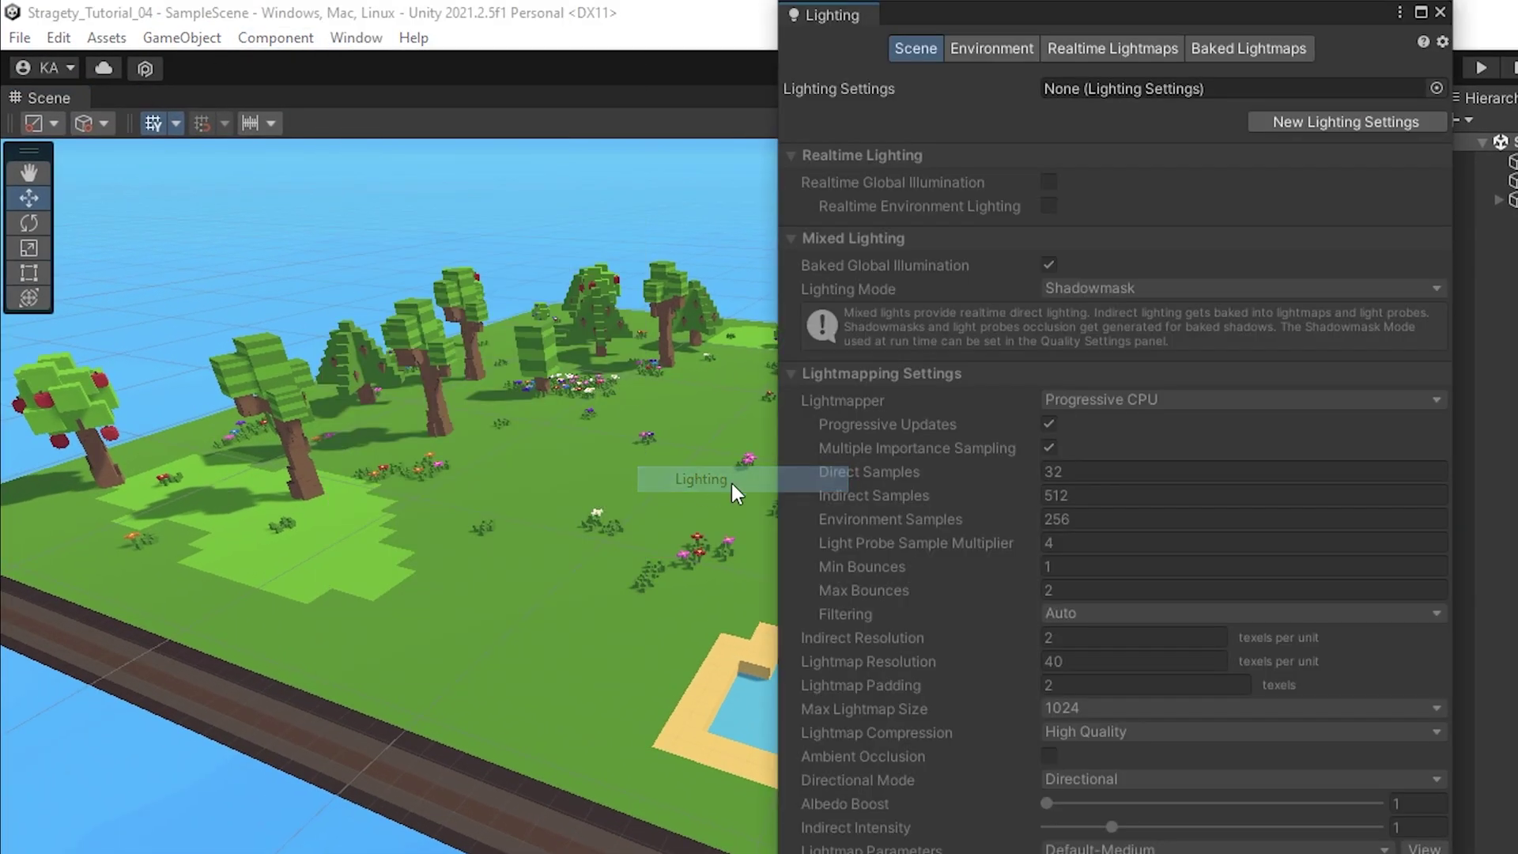
drag(766, 484, 1122, 51)
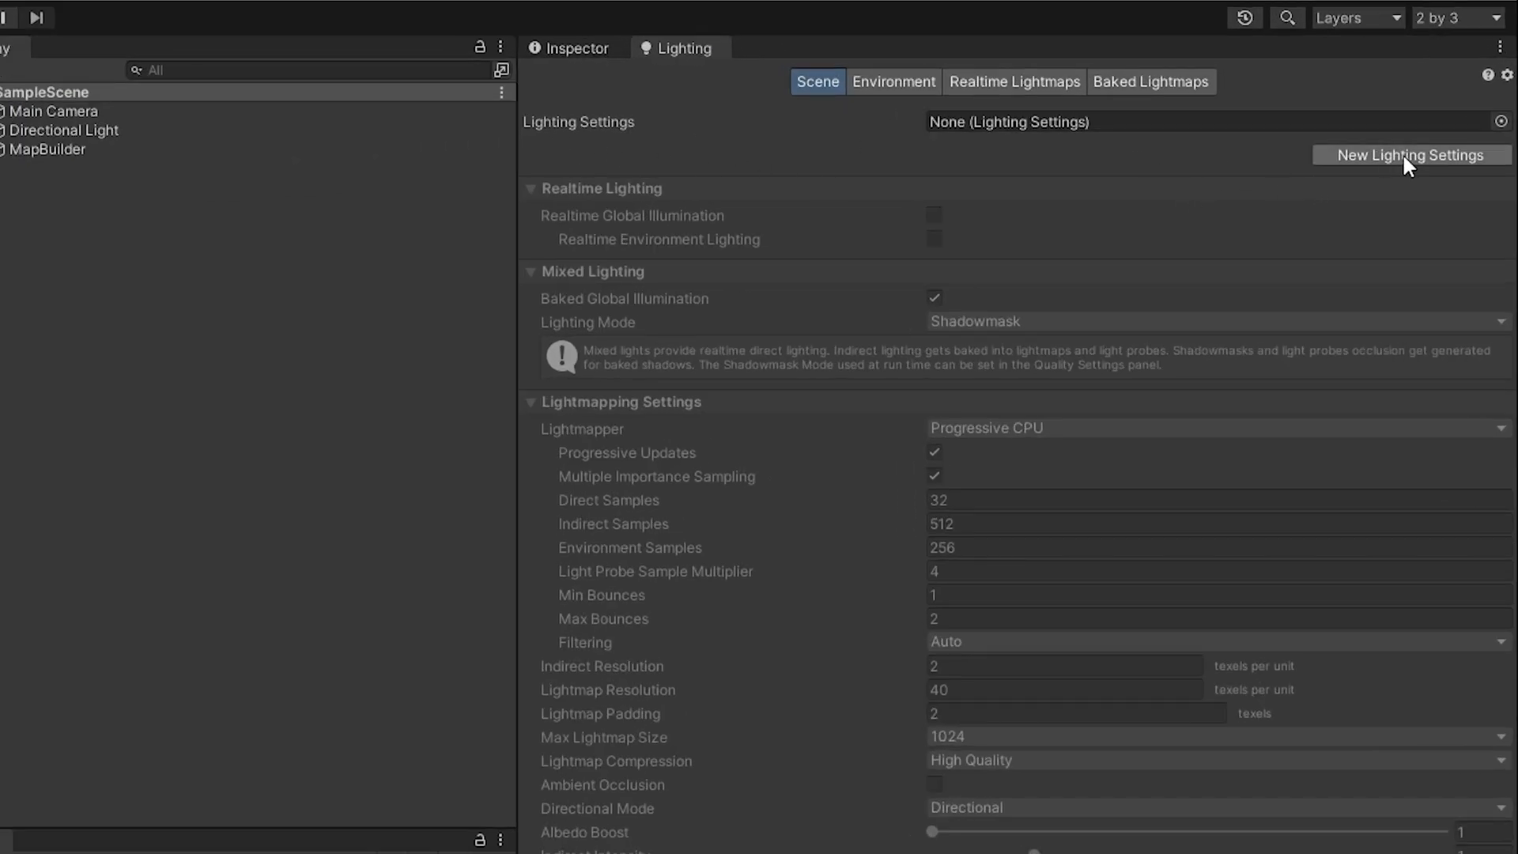
click(1118, 123)
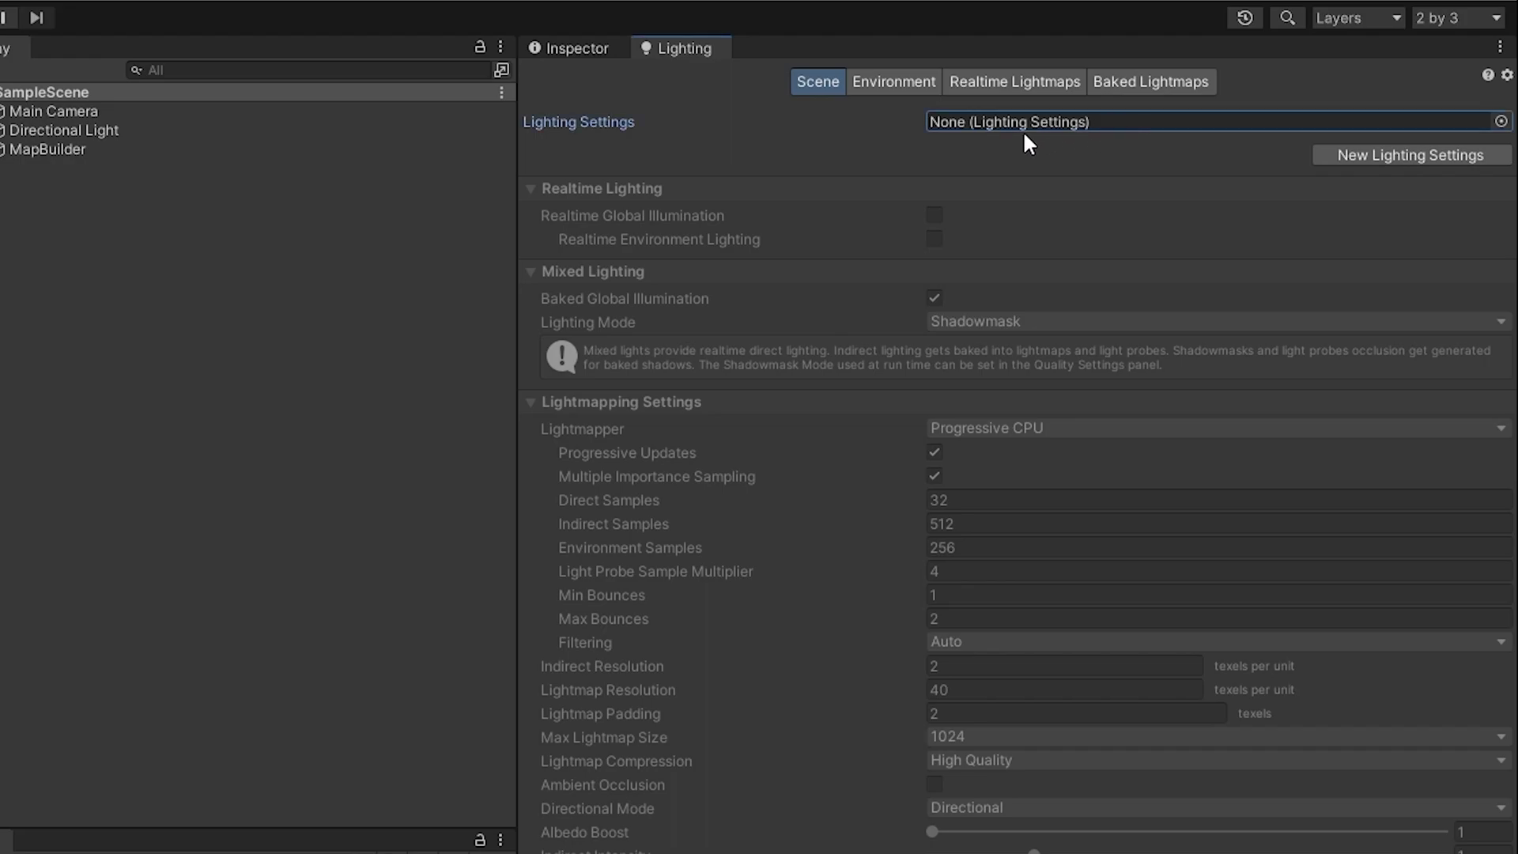
click(1419, 157)
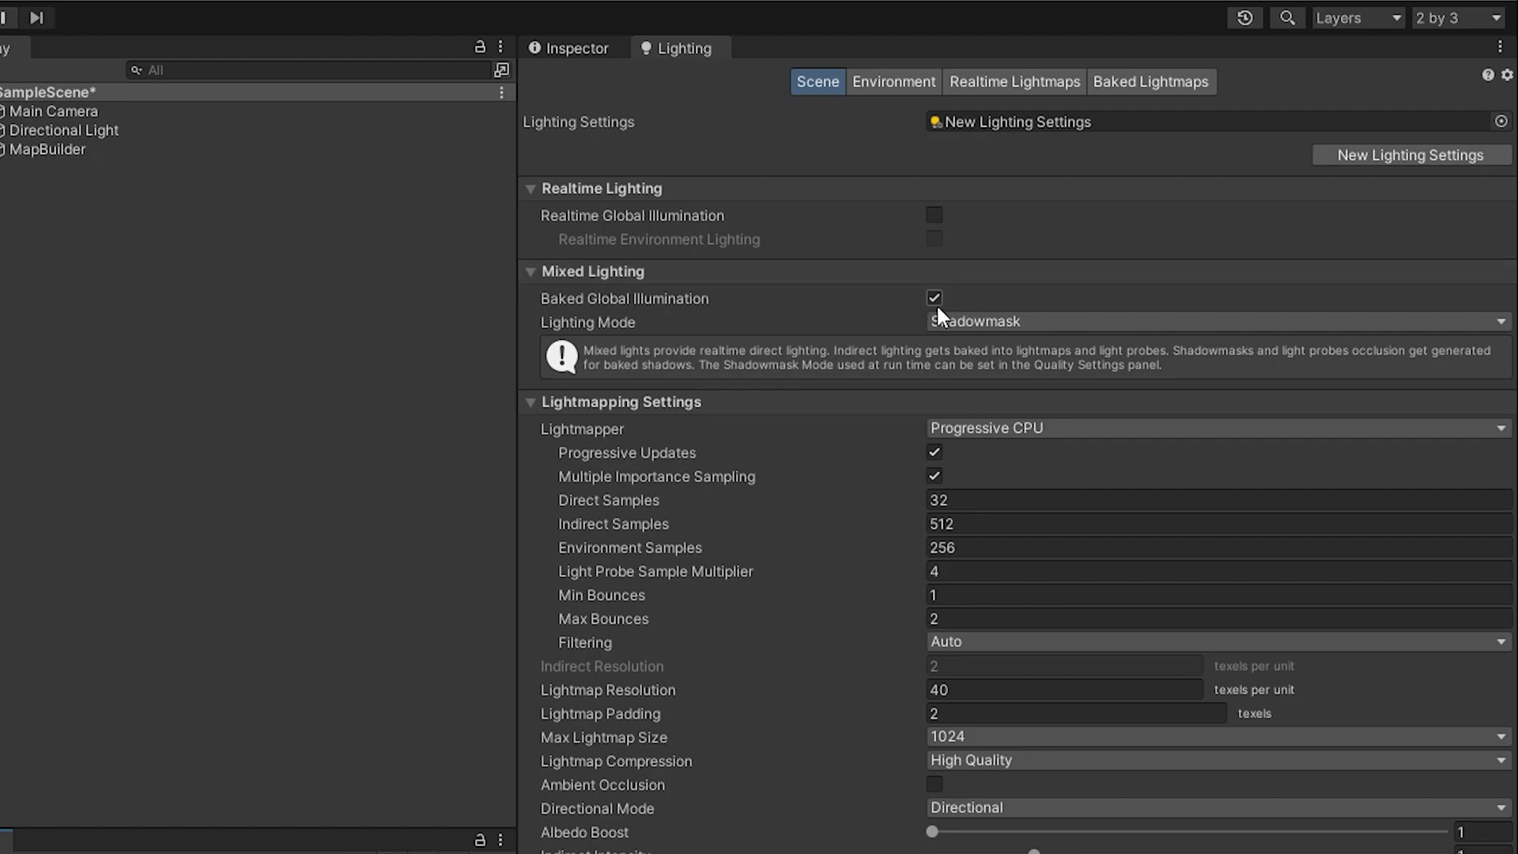
- Use Baked Indirect with Progressive GPU, Multiple Importance Sampling off, and 500 indirect and environment samples
click(937, 328)
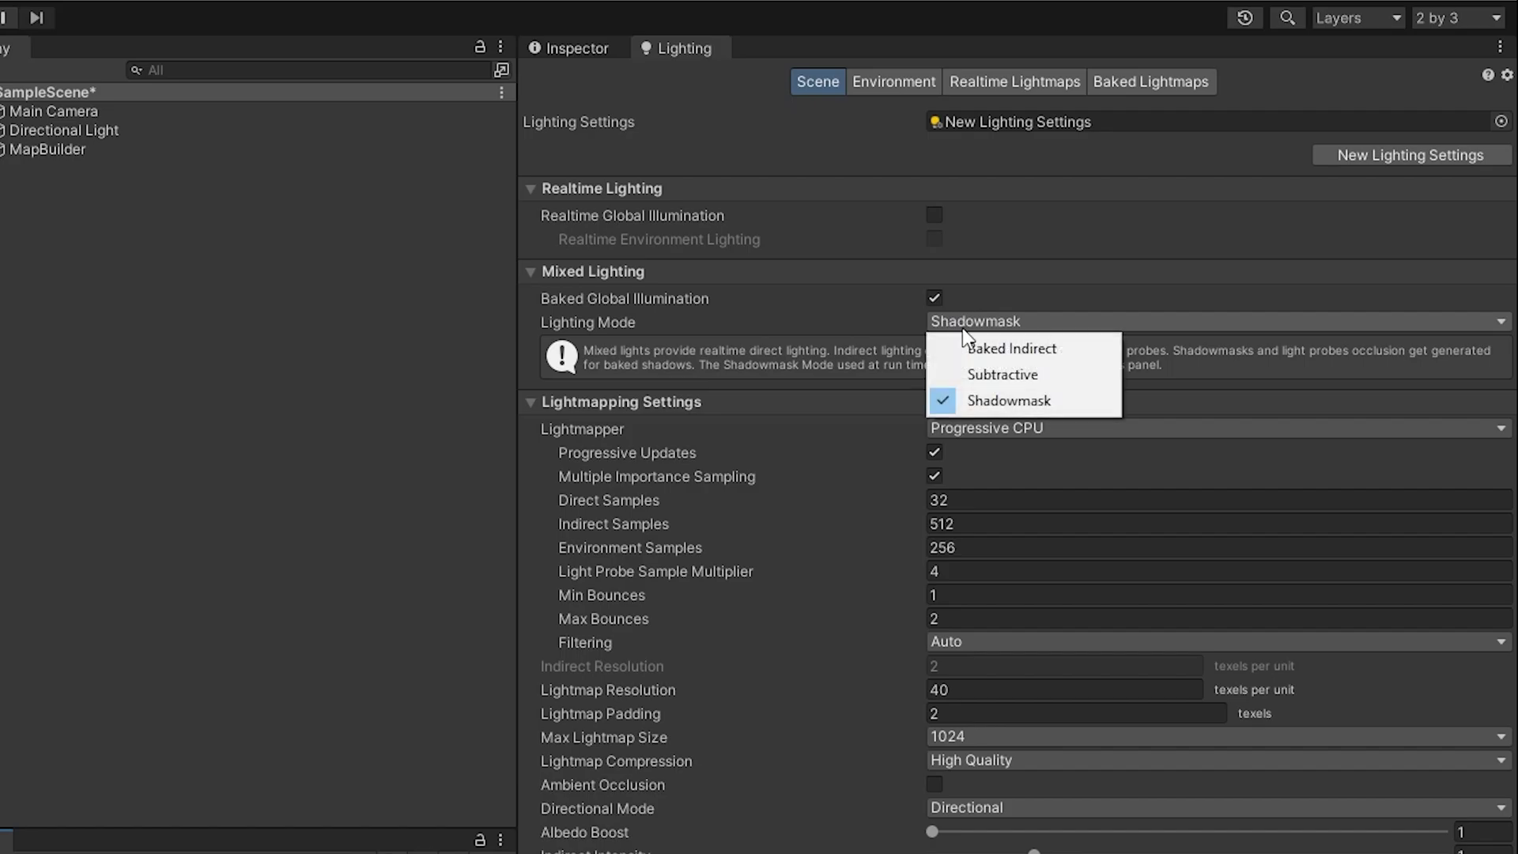
click(1026, 351)
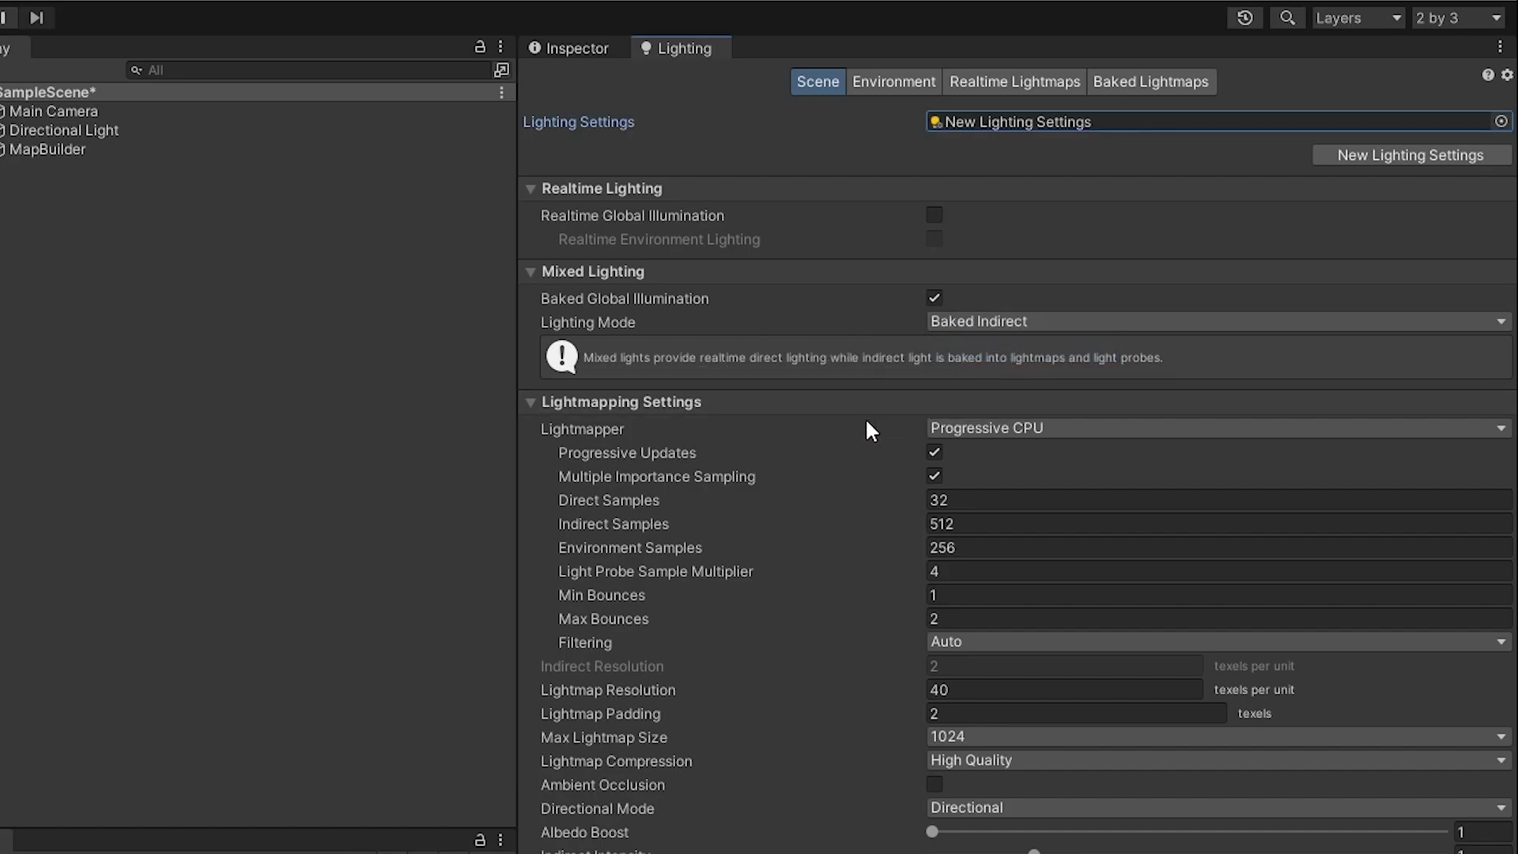
click(956, 428)
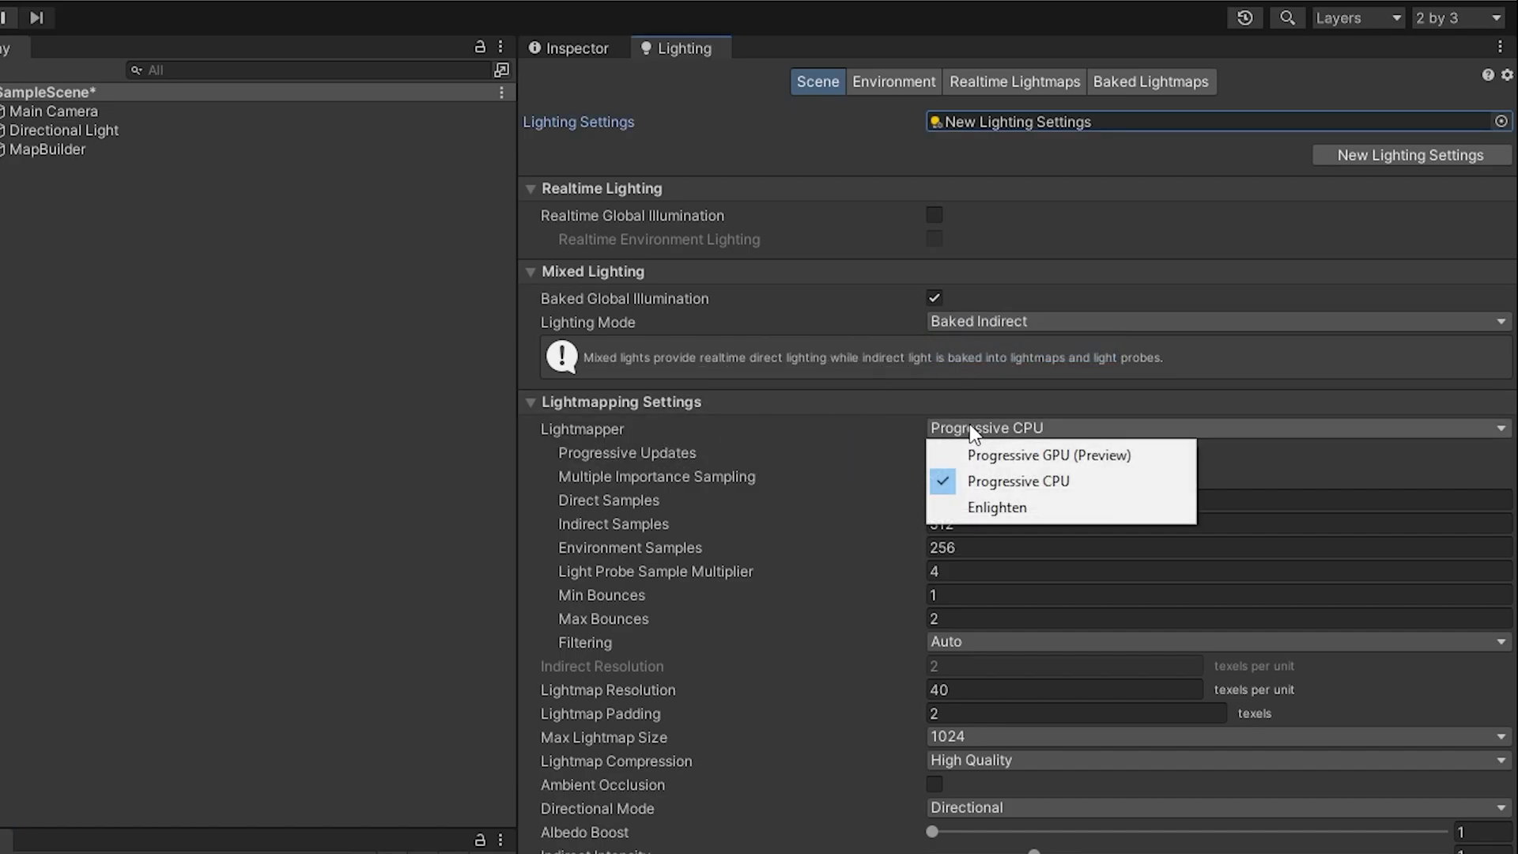
click(1047, 456)
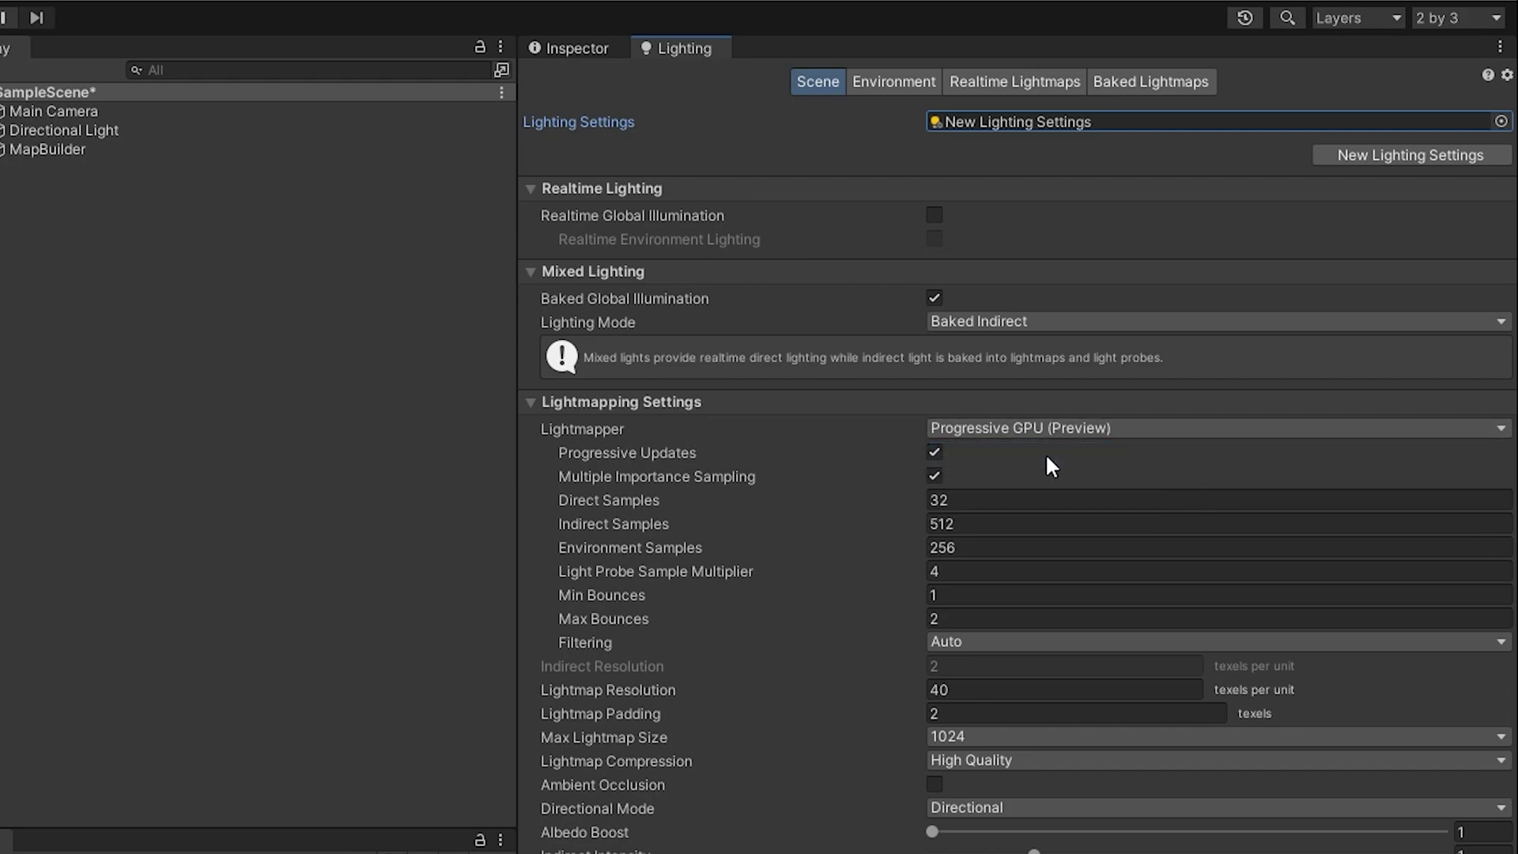
click(935, 475)
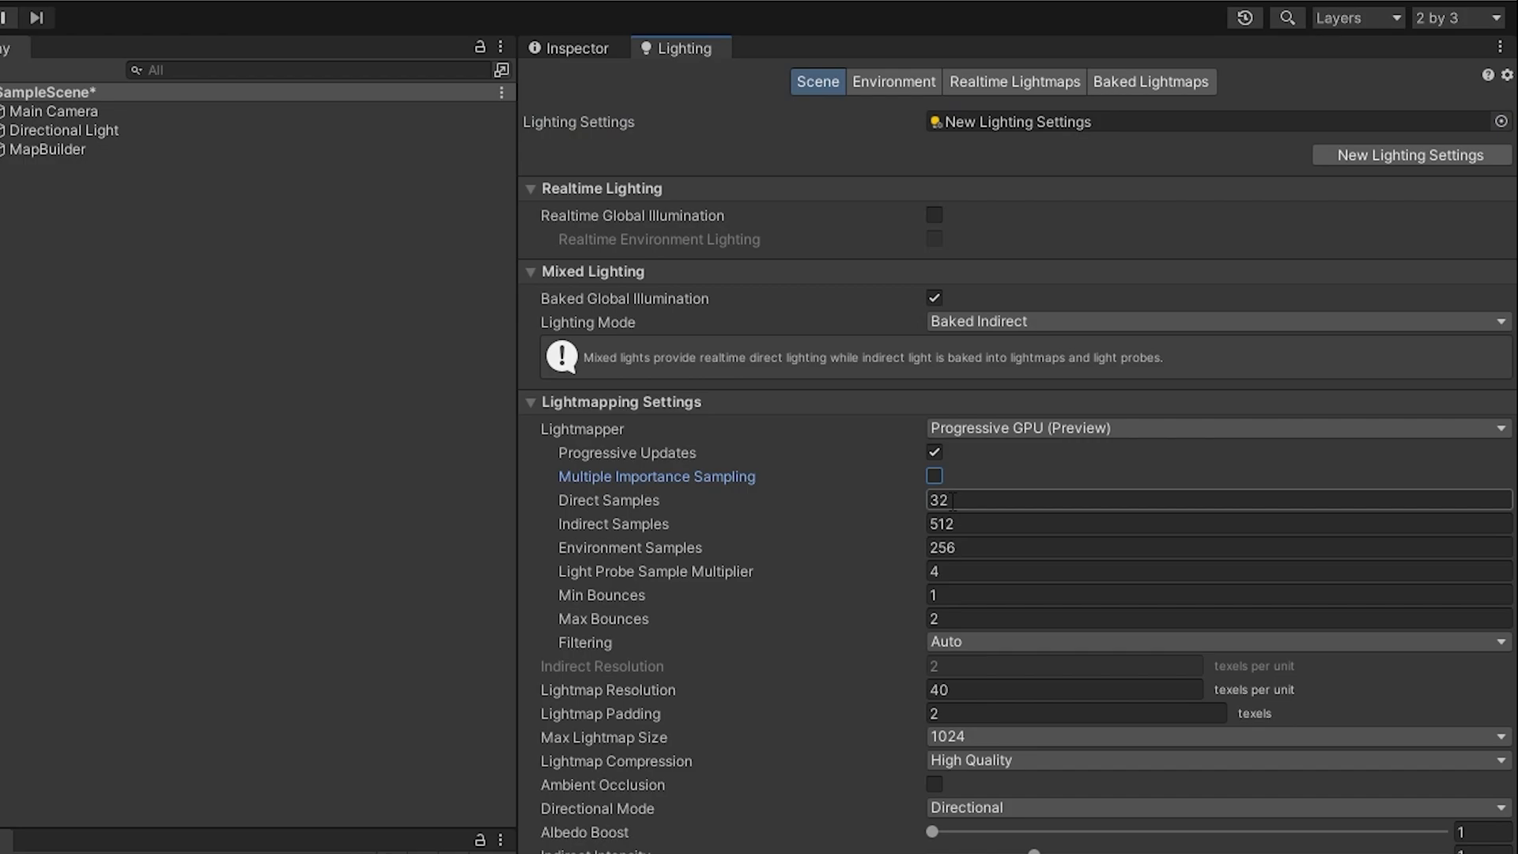
click(952, 500)
click(970, 522)
text(500)
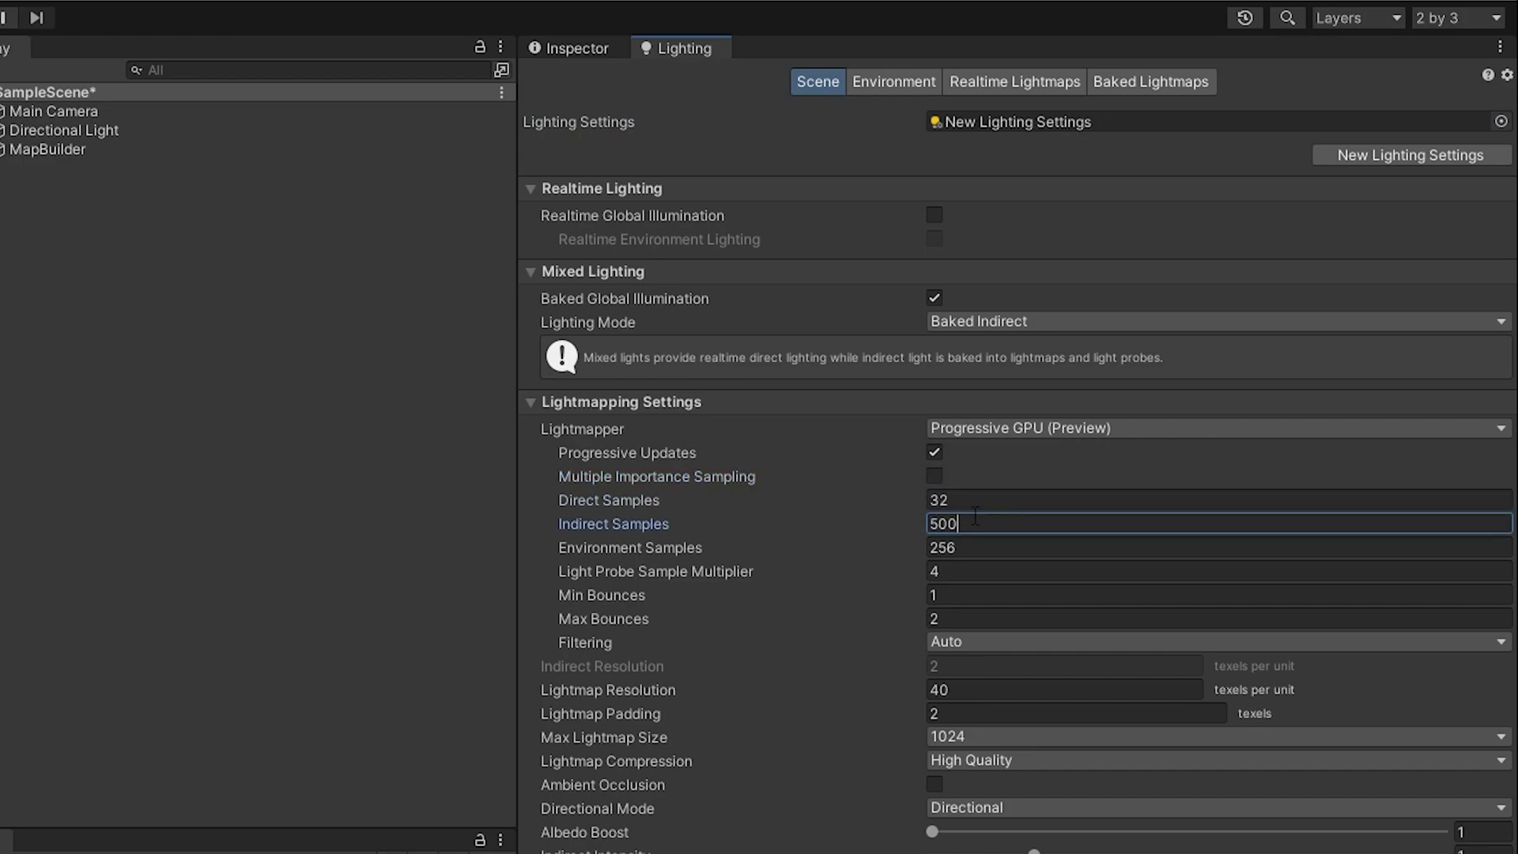
key(Tab)
text(500)
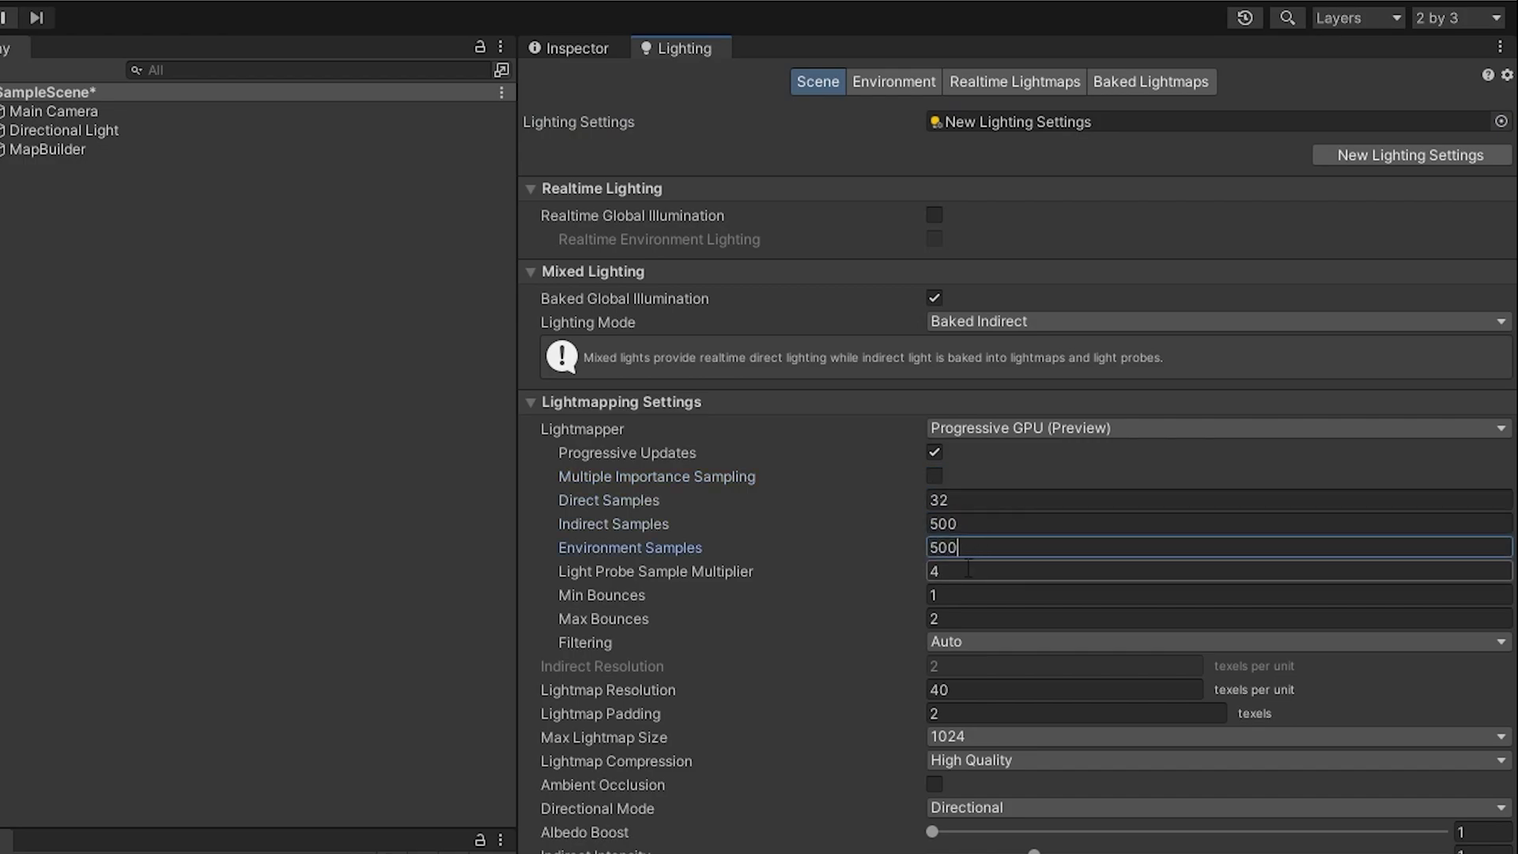
key(Tab)
key(Tab)
key(Tab)
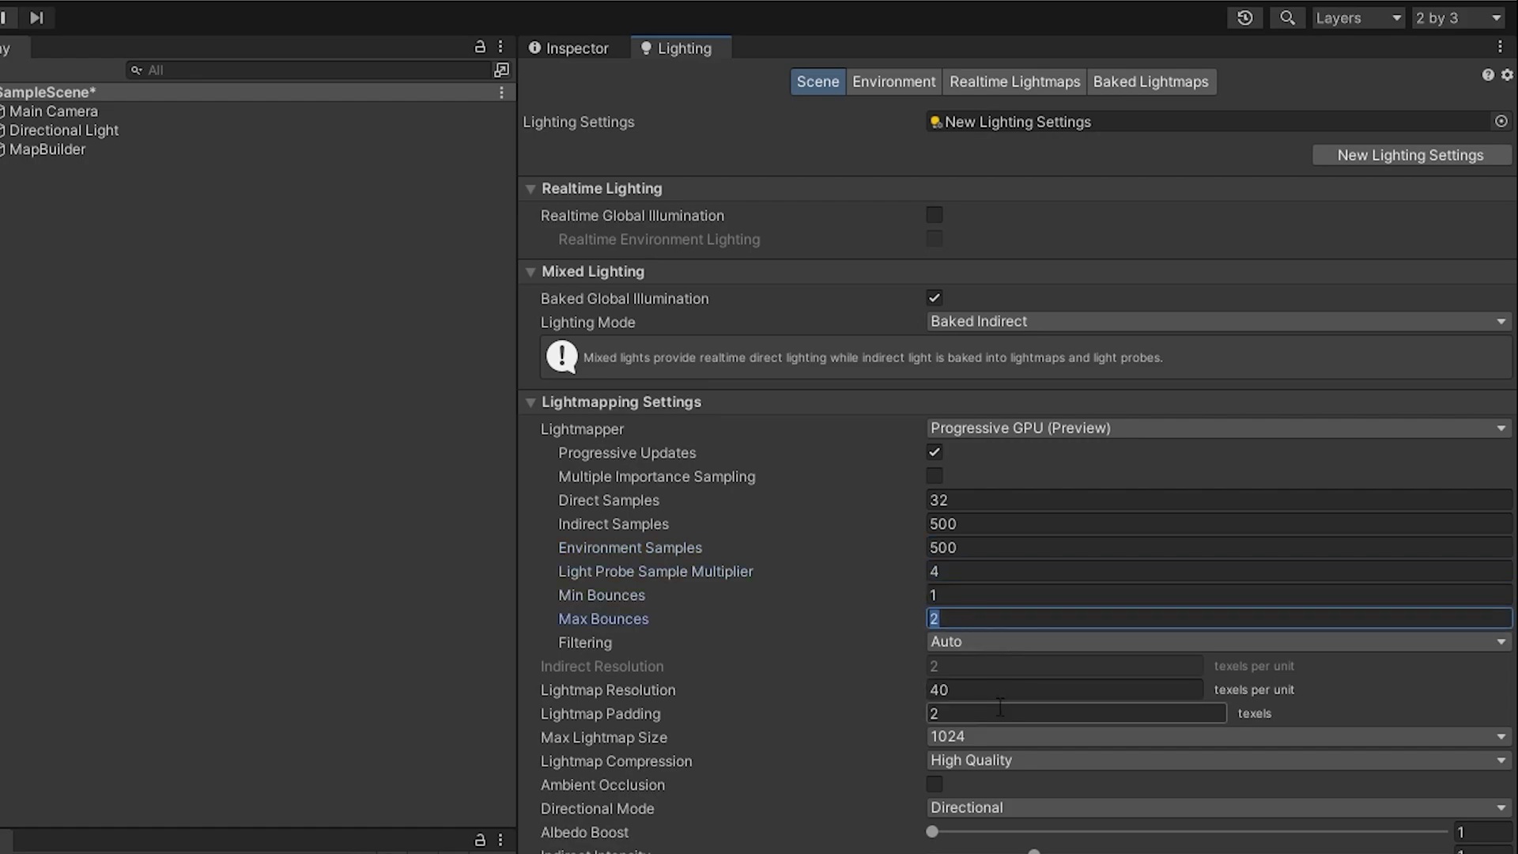
- Set Lightmap Compression to None and generate the lighting
click(970, 759)
click(1013, 787)
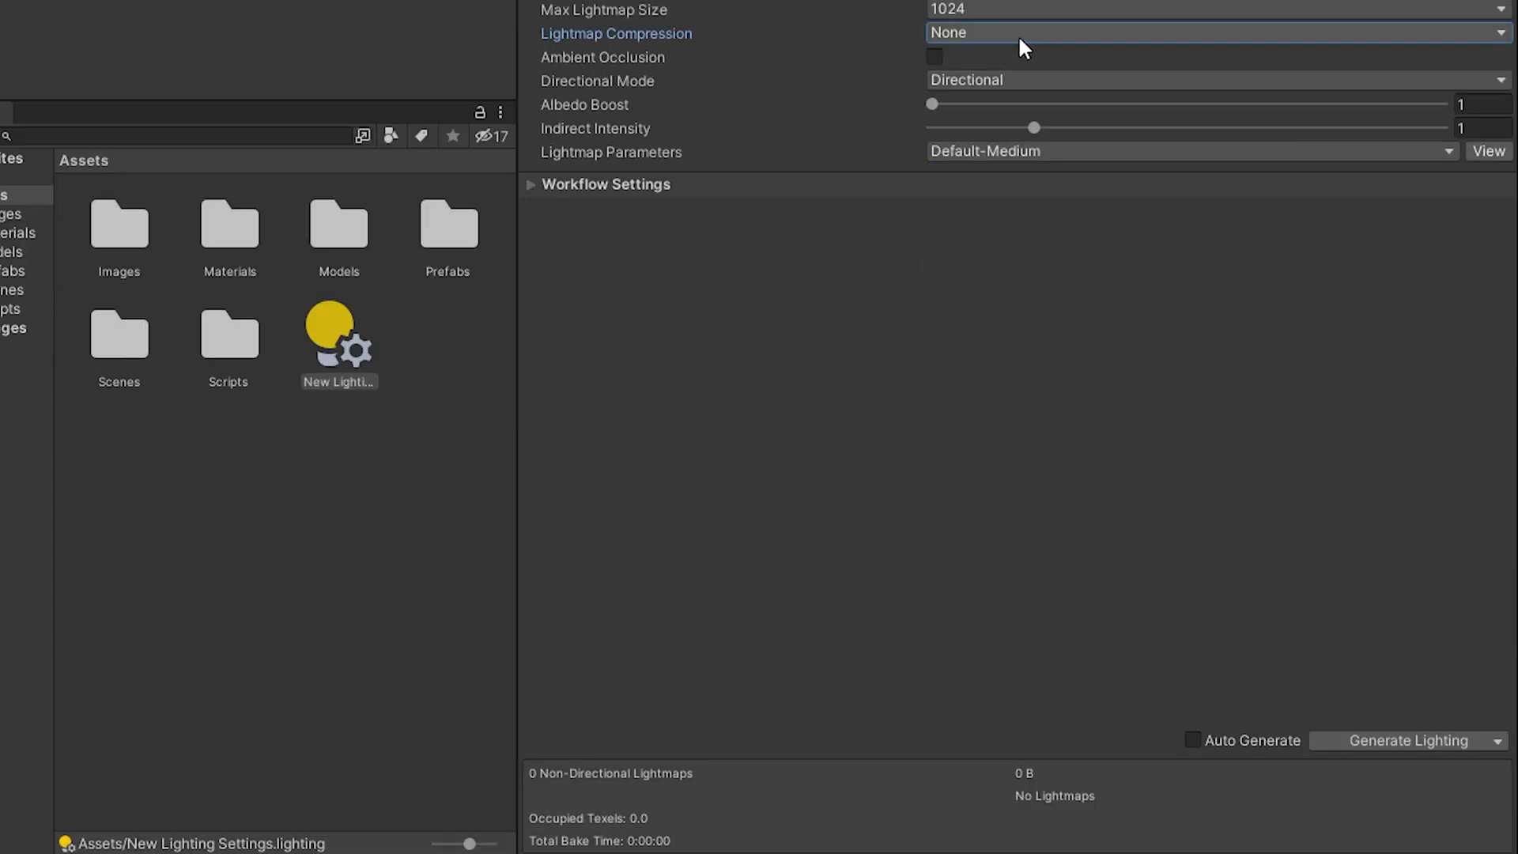
click(1401, 737)
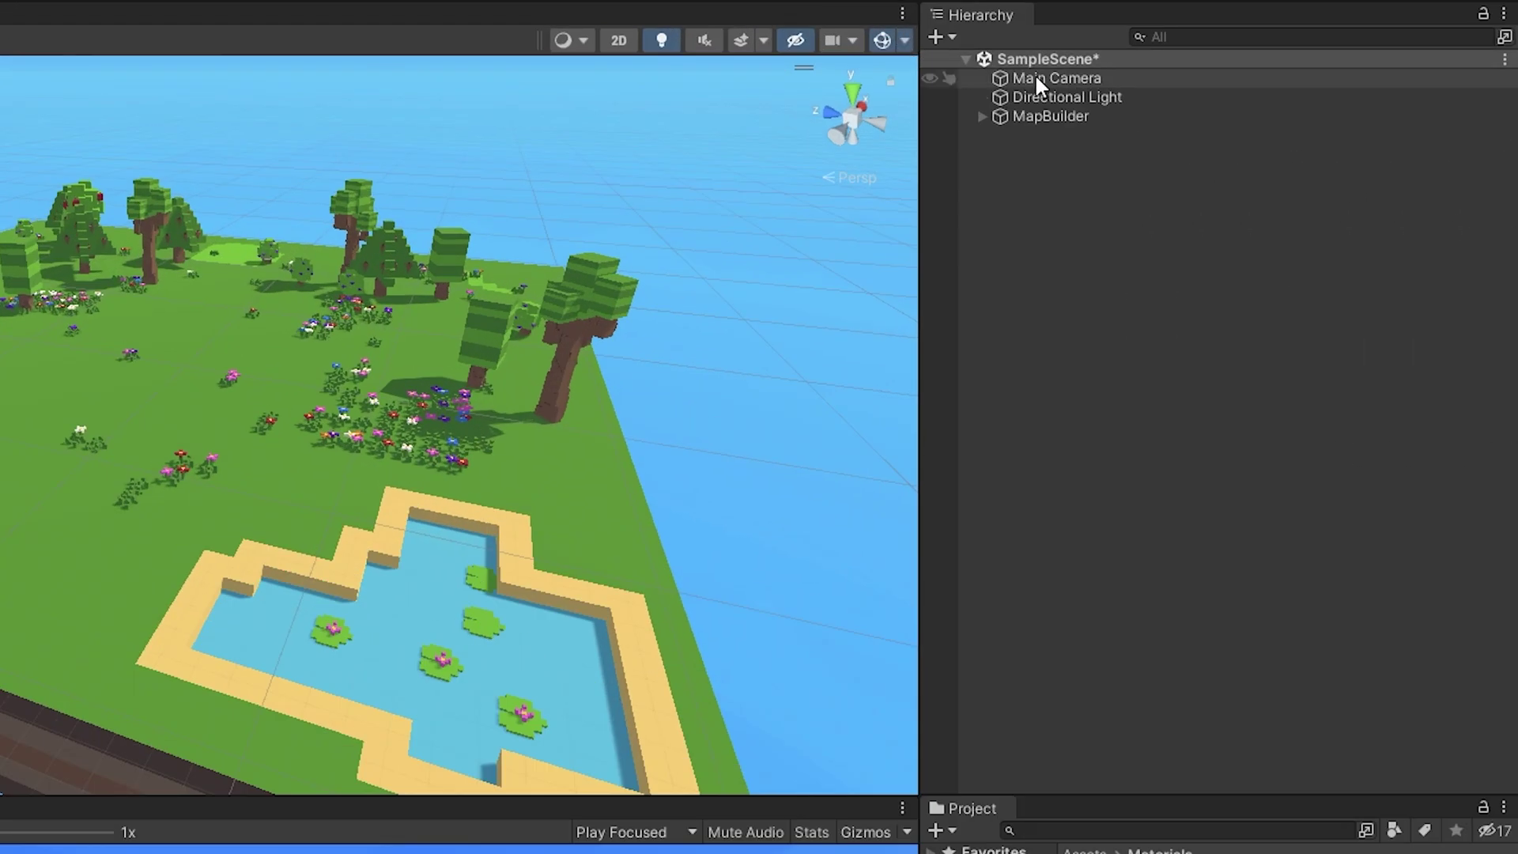
- Select the Directional Light, inspect shadows over the flowers and trees, then drag Normal Bias from 0.4 to 0
click(1042, 95)
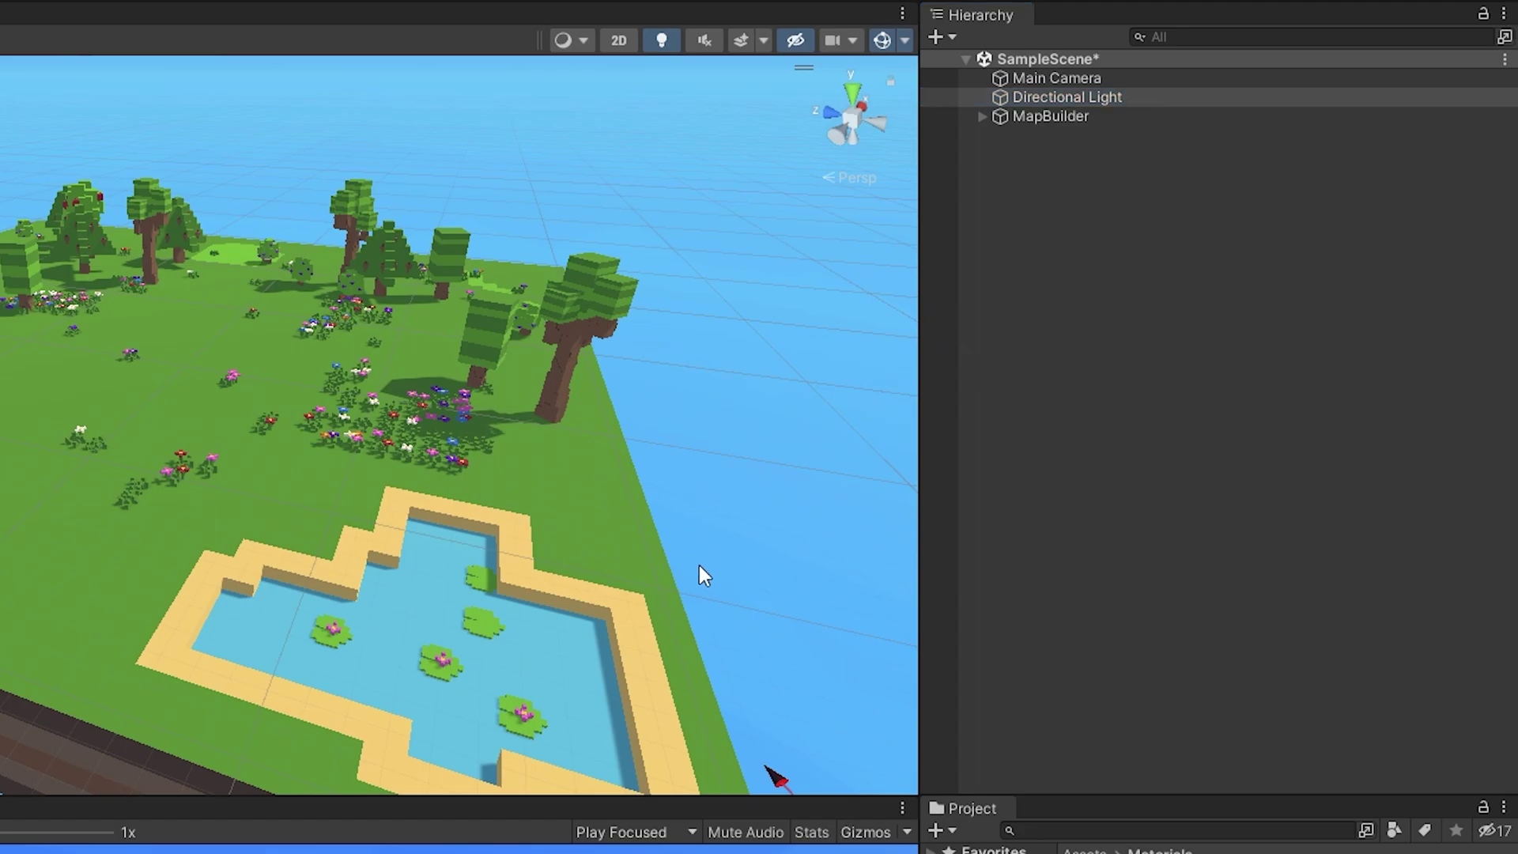
right_drag(688, 583, 503, 551)
key(w)
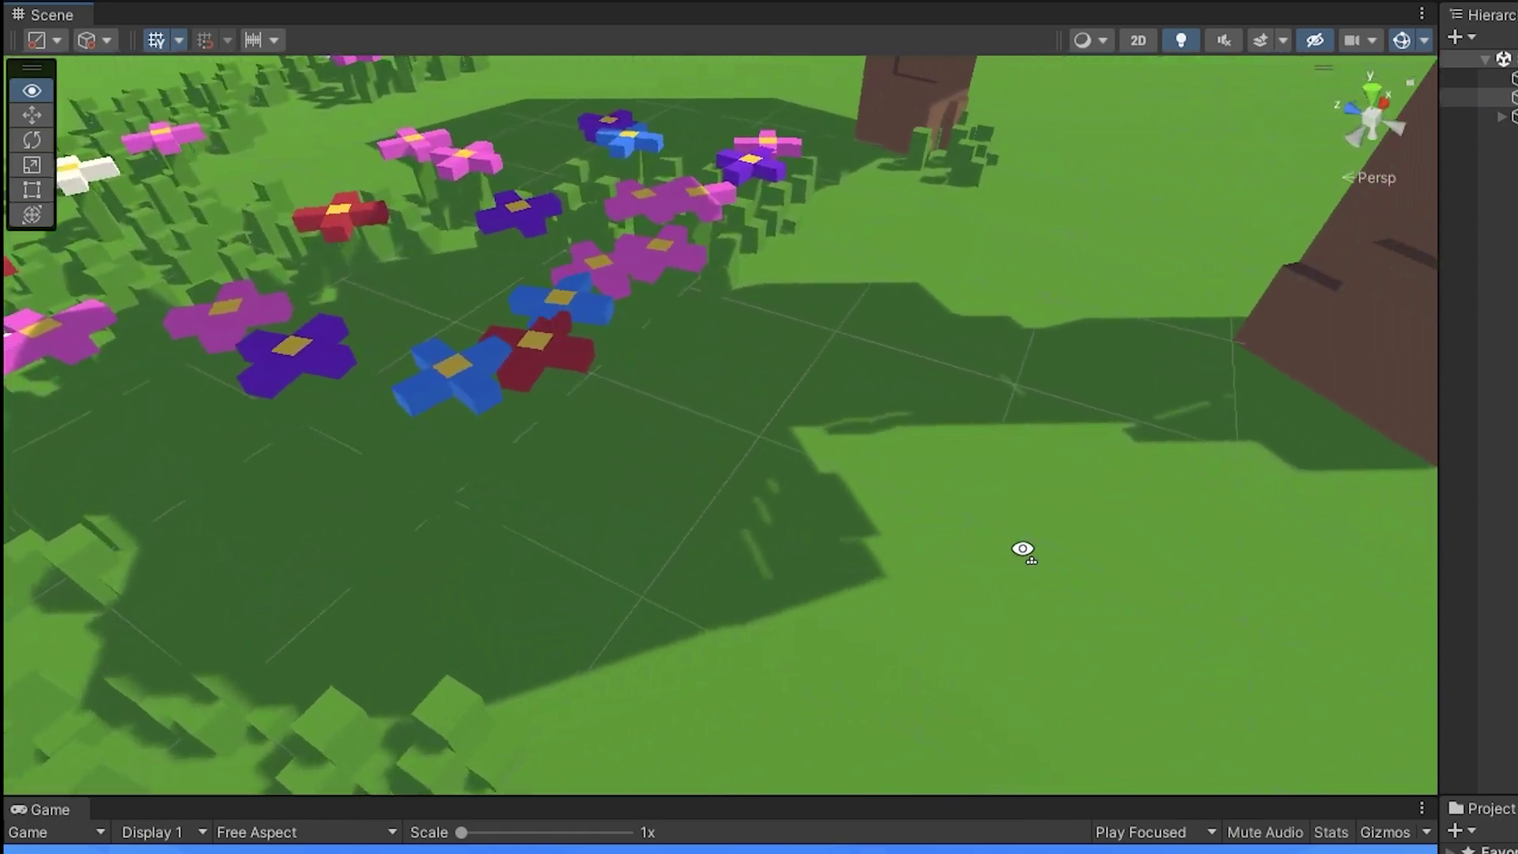
key(s)
right_drag(1023, 548, 1006, 559)
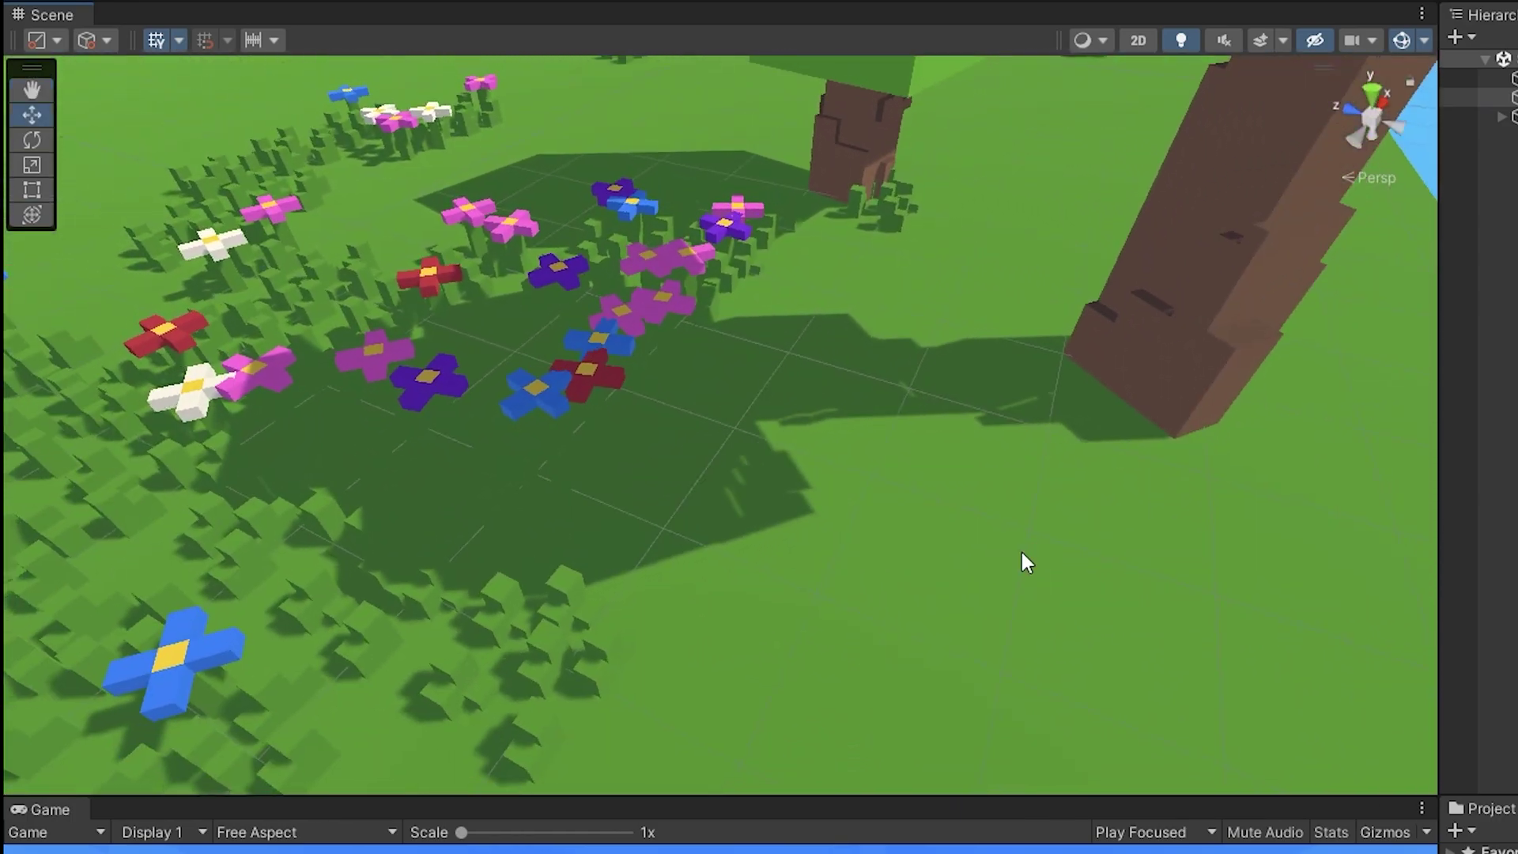
key(s)
right_drag(959, 459, 1296, 668)
key(w)
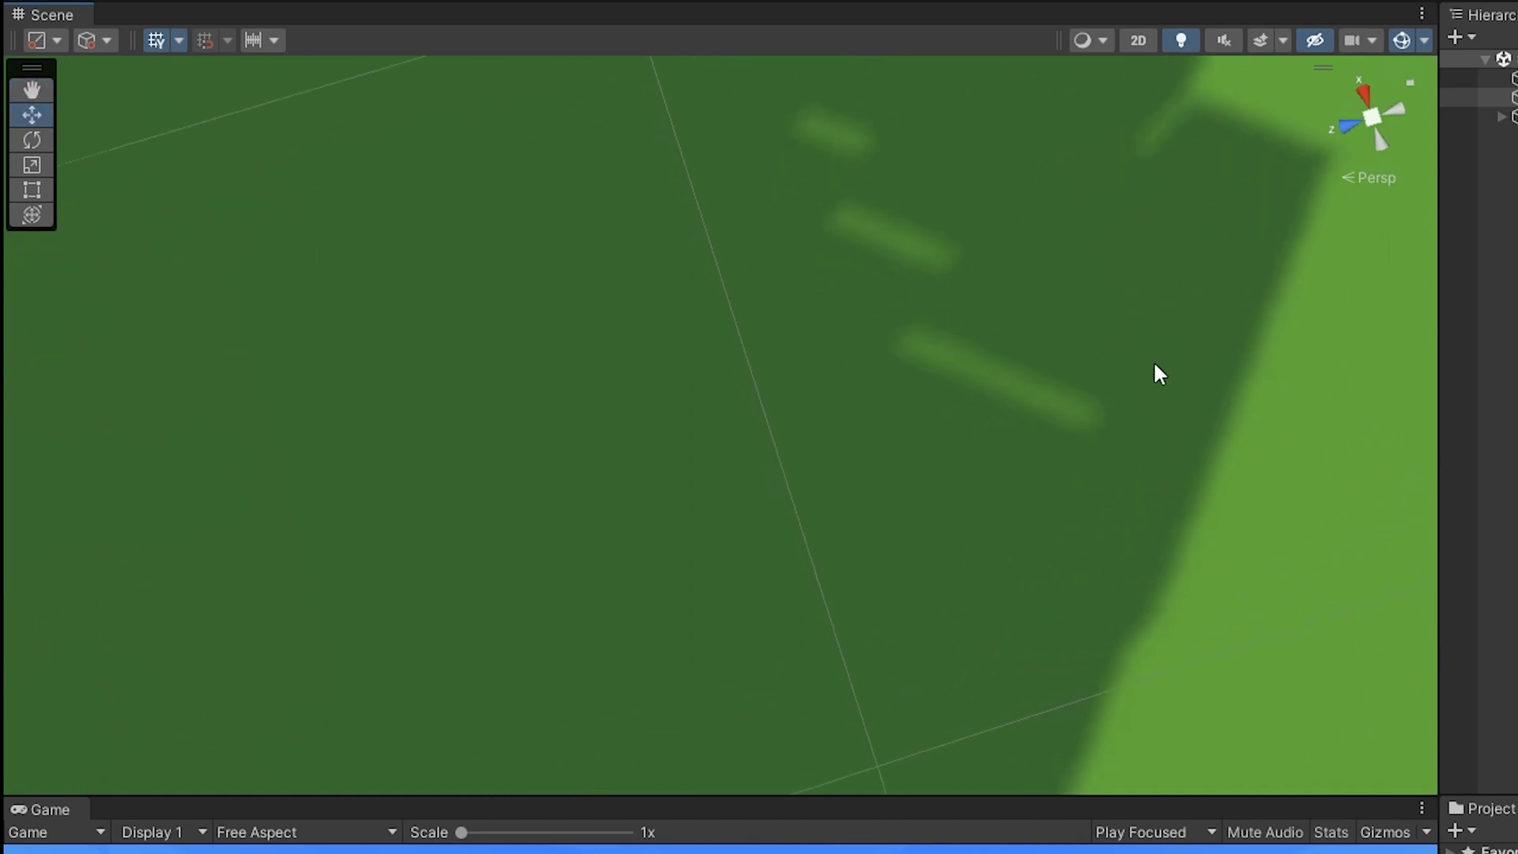
right_drag(1155, 372, 780, 95)
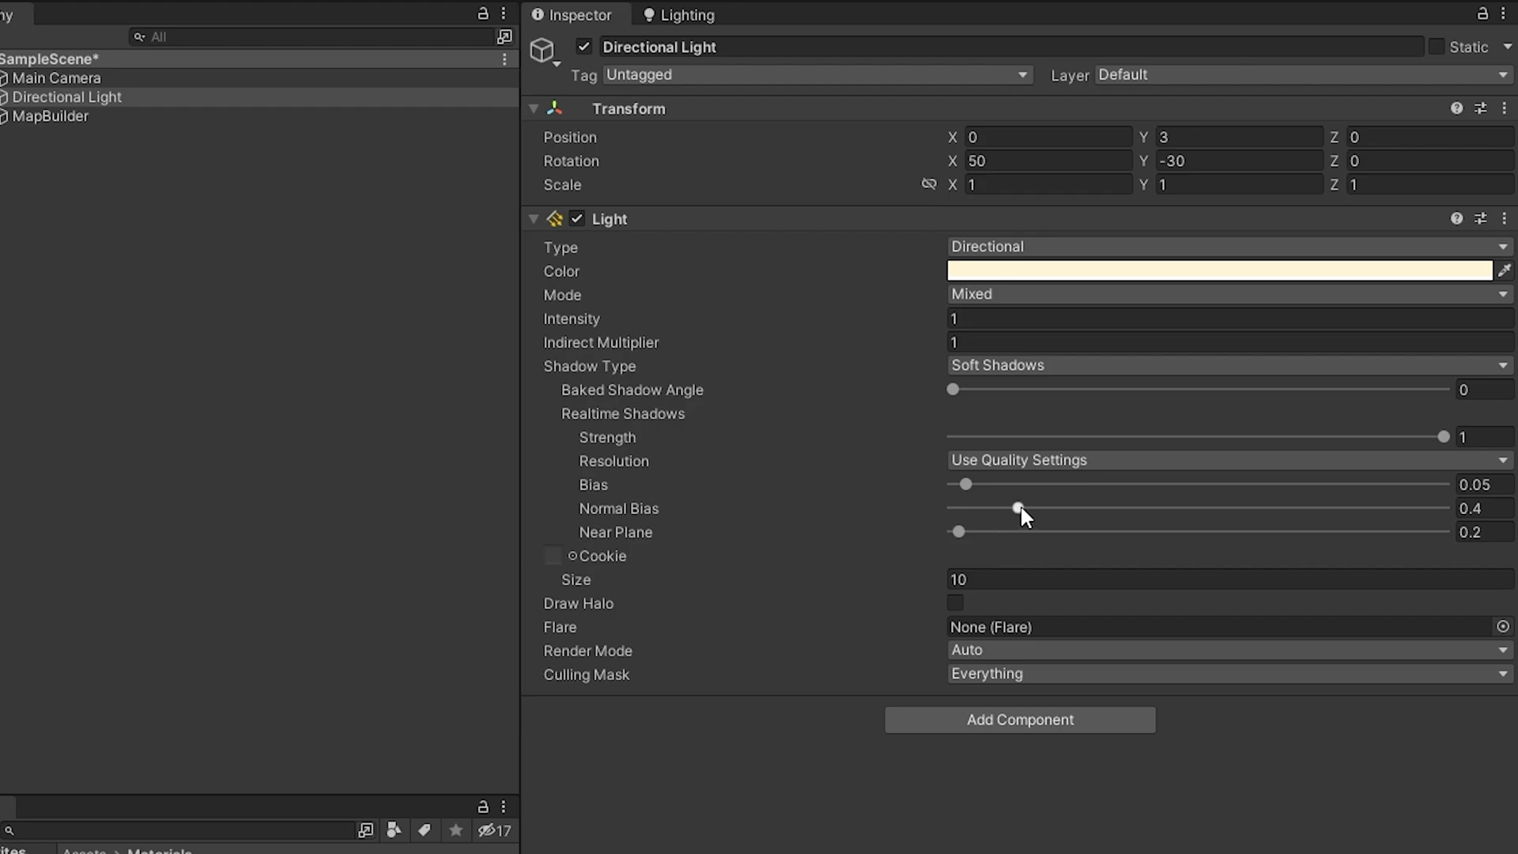
drag(1021, 510, 791, 498)
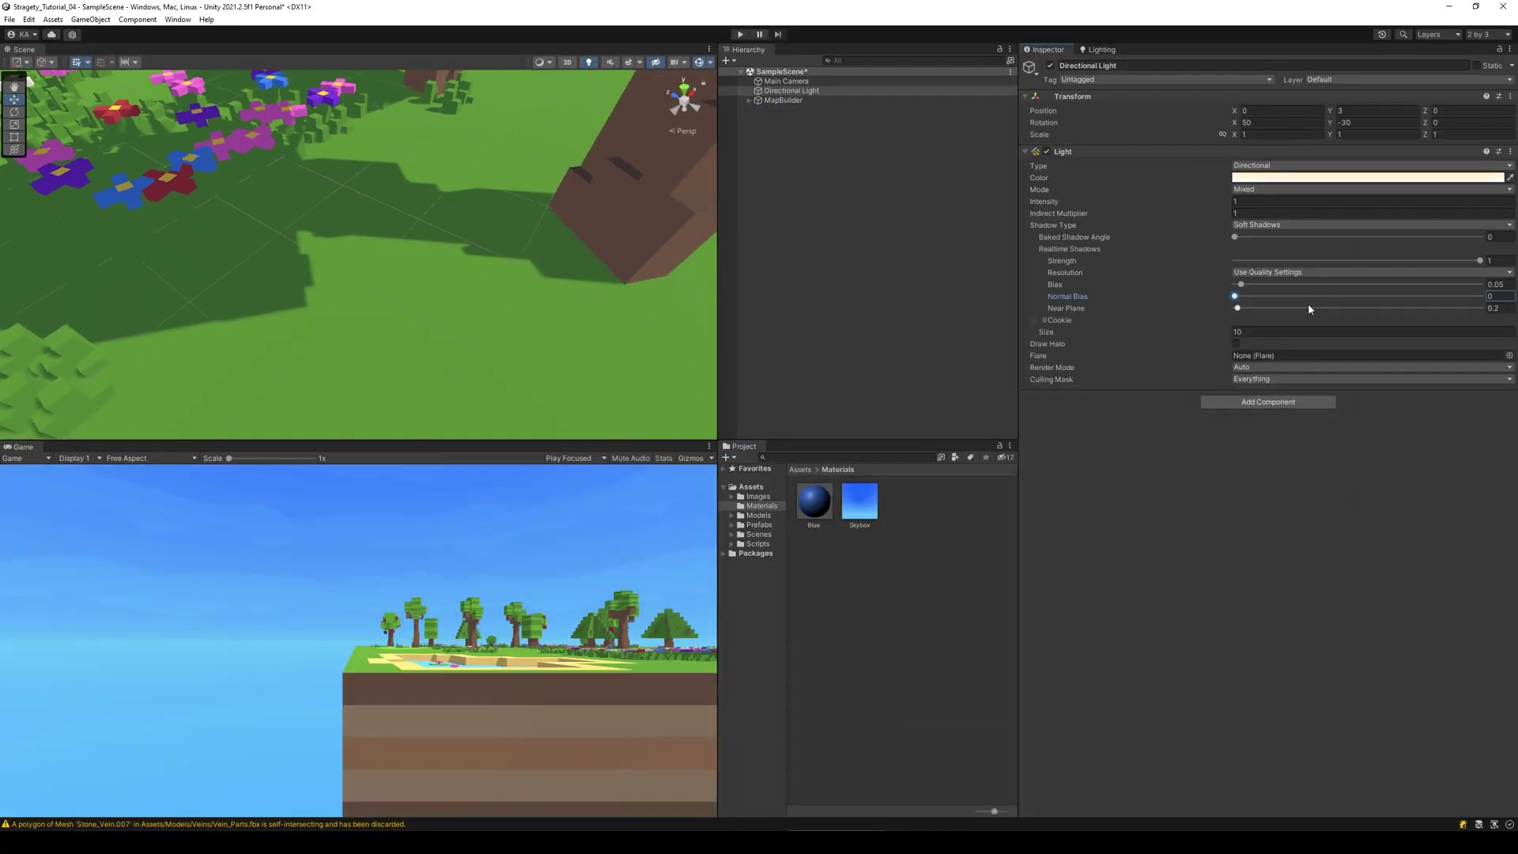
- Try a different light colour and new X/Y rotations, then undo those experiments
click(1271, 178)
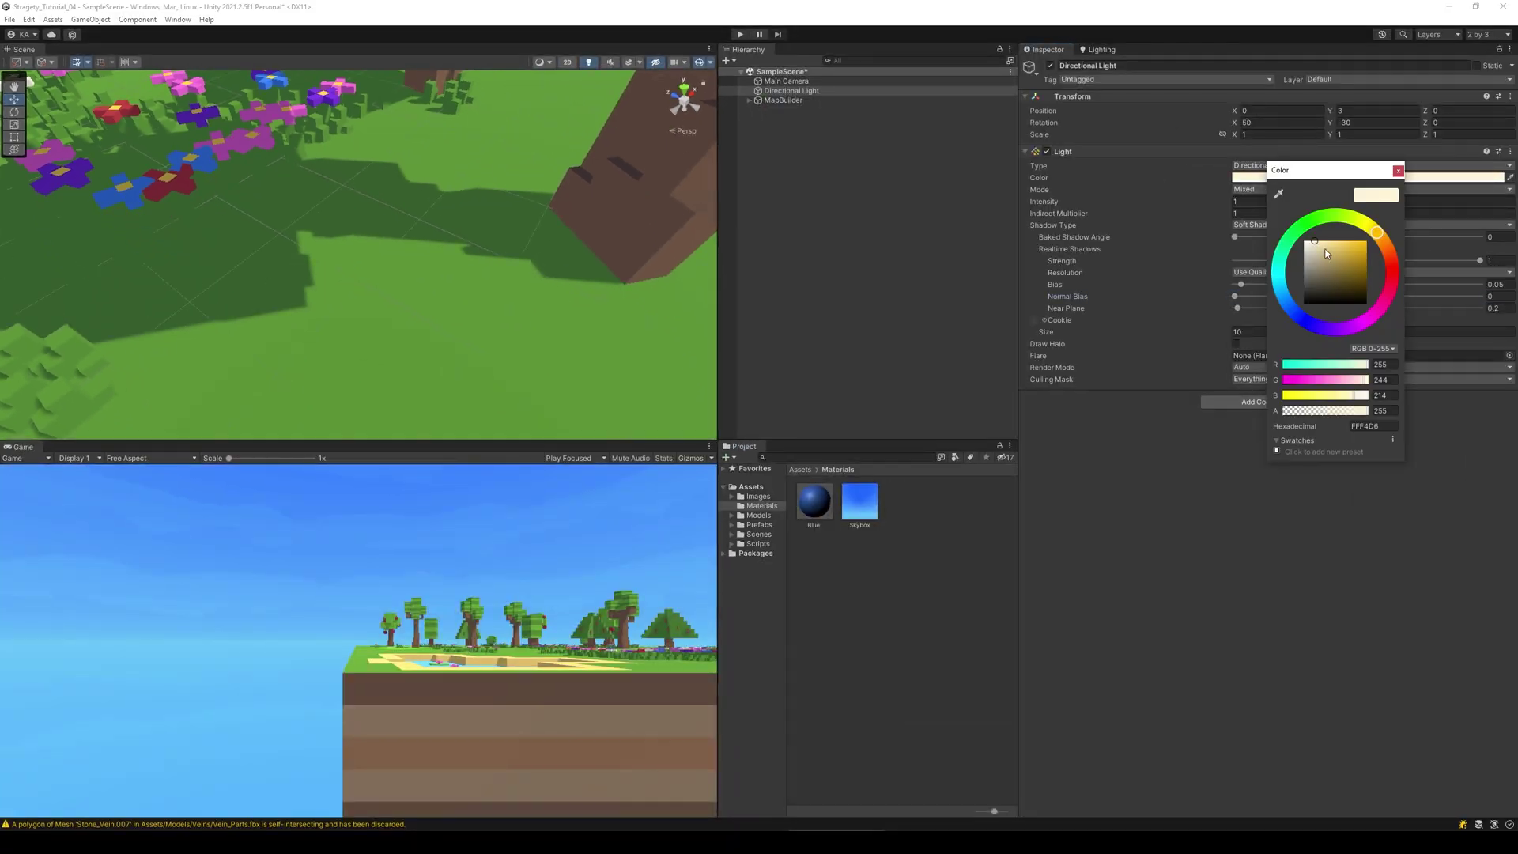
mouse_move(1326, 251)
mouse_down()
mouse_move(1263, 228)
mouse_move(1380, 240)
mouse_up()
right_drag(559, 193, 575, 160)
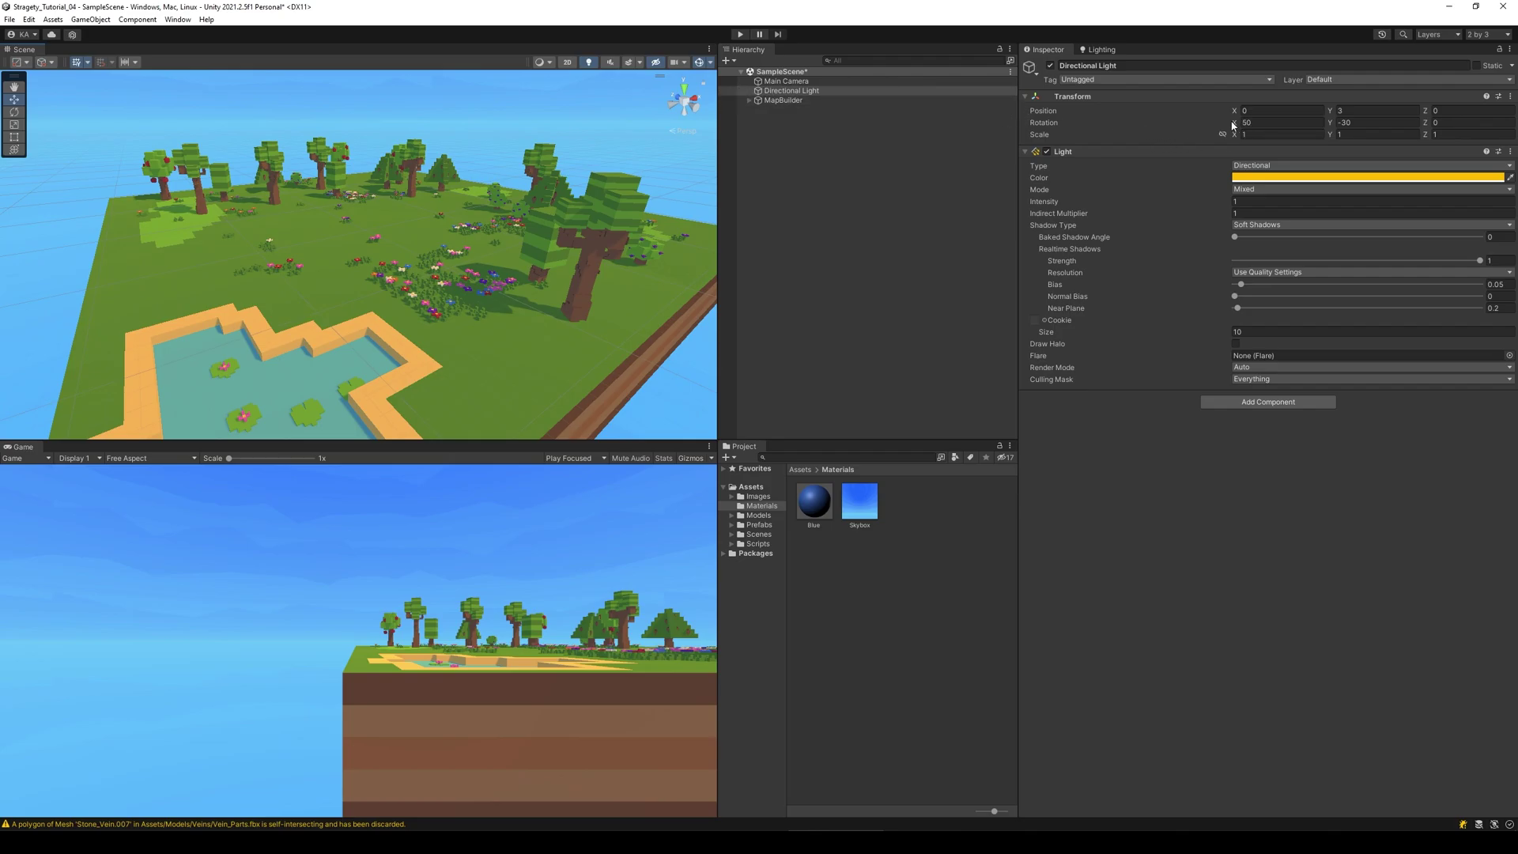
drag(1233, 124, 665, 167)
key(Escape)
drag(1330, 123, 262, 190)
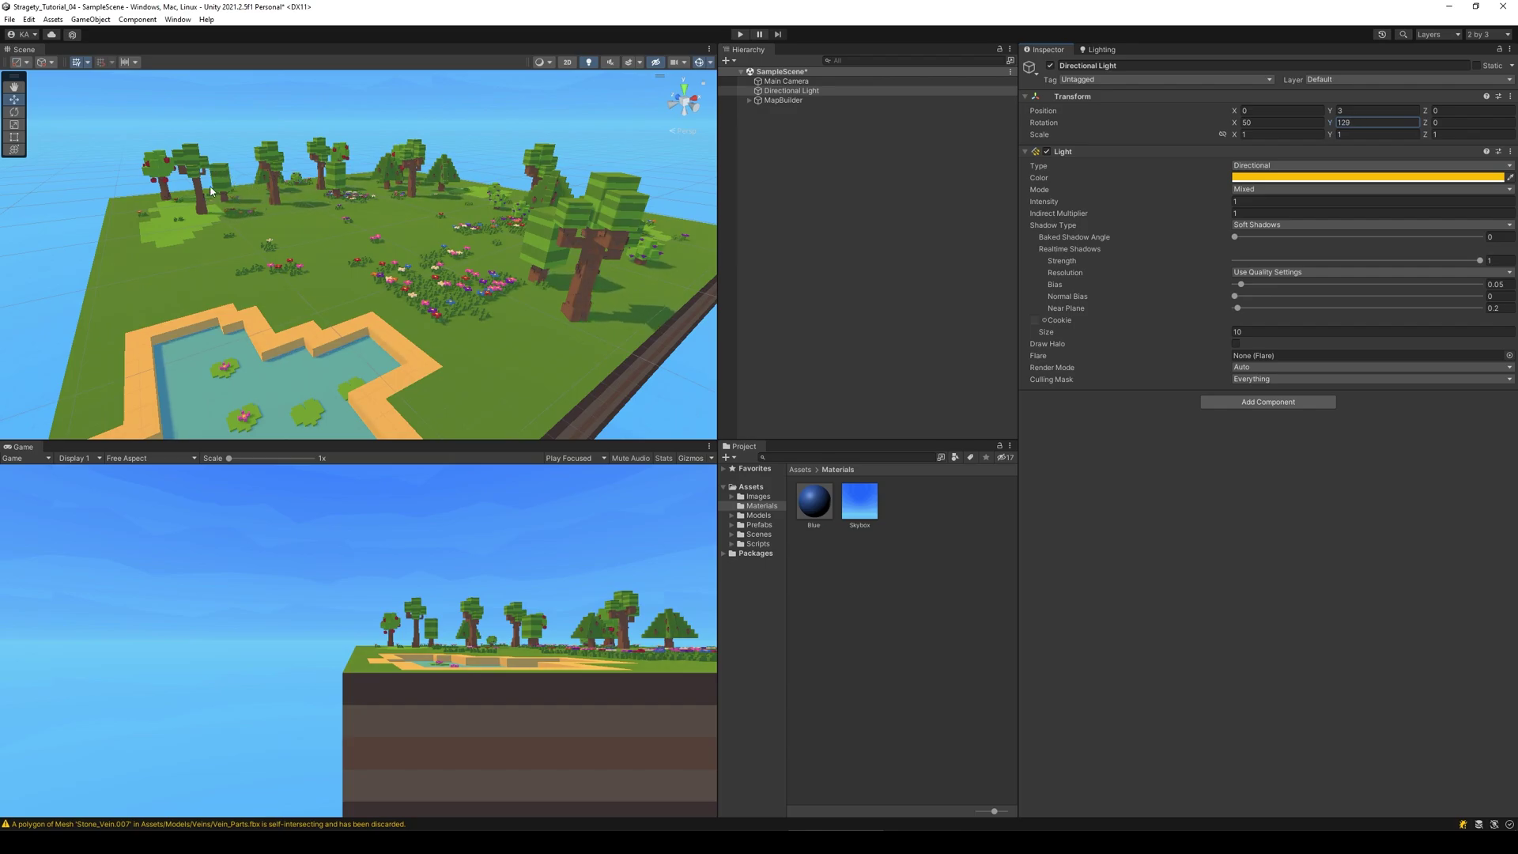
key(ctrl+z)
key(ctrl+z)
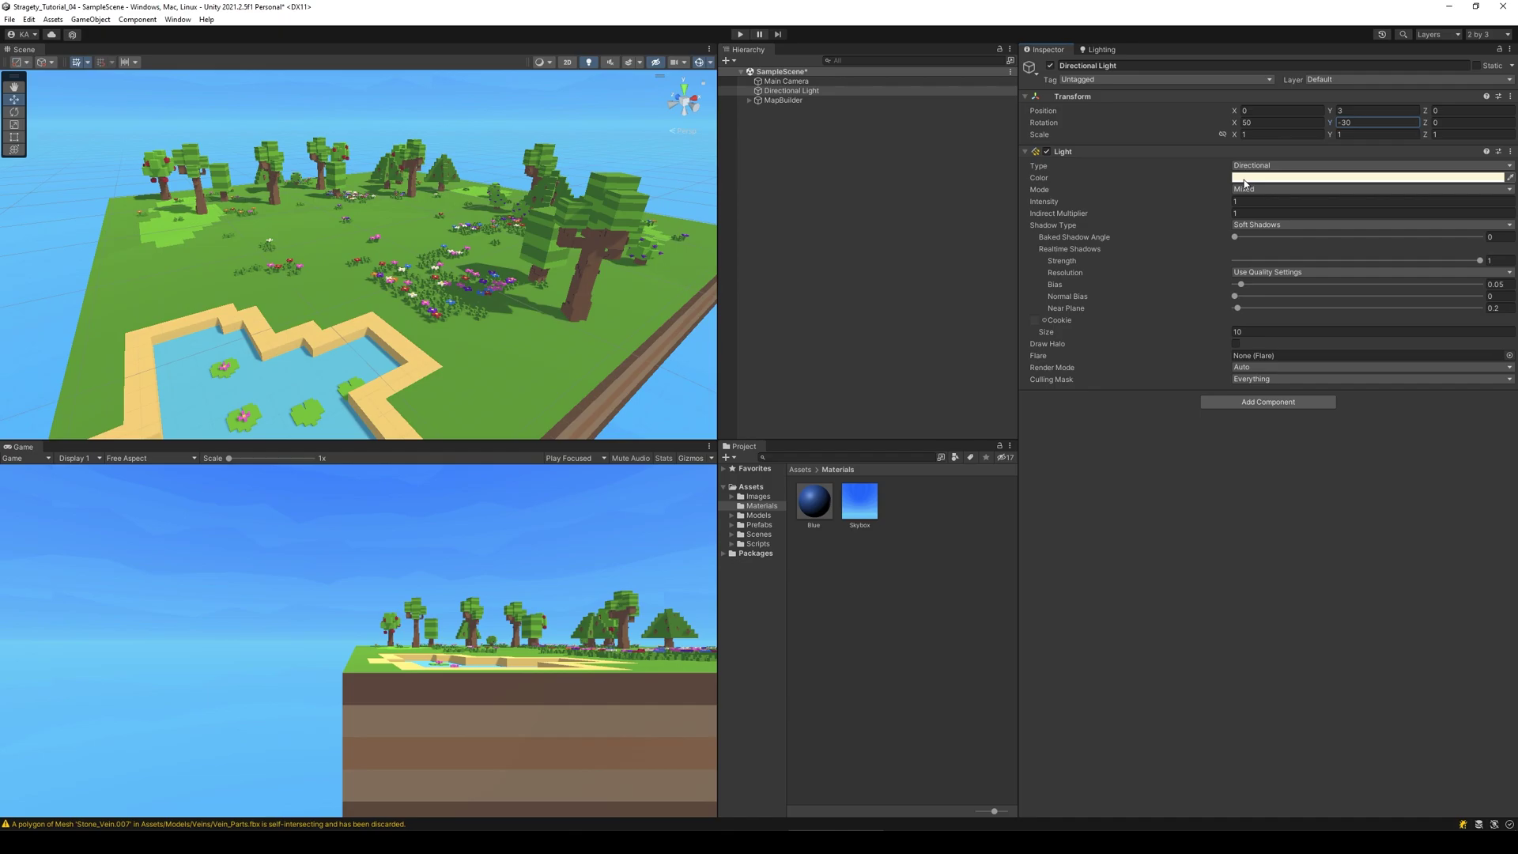
- Set the Directional Light colour to pure white FFFFFF
click(1245, 180)
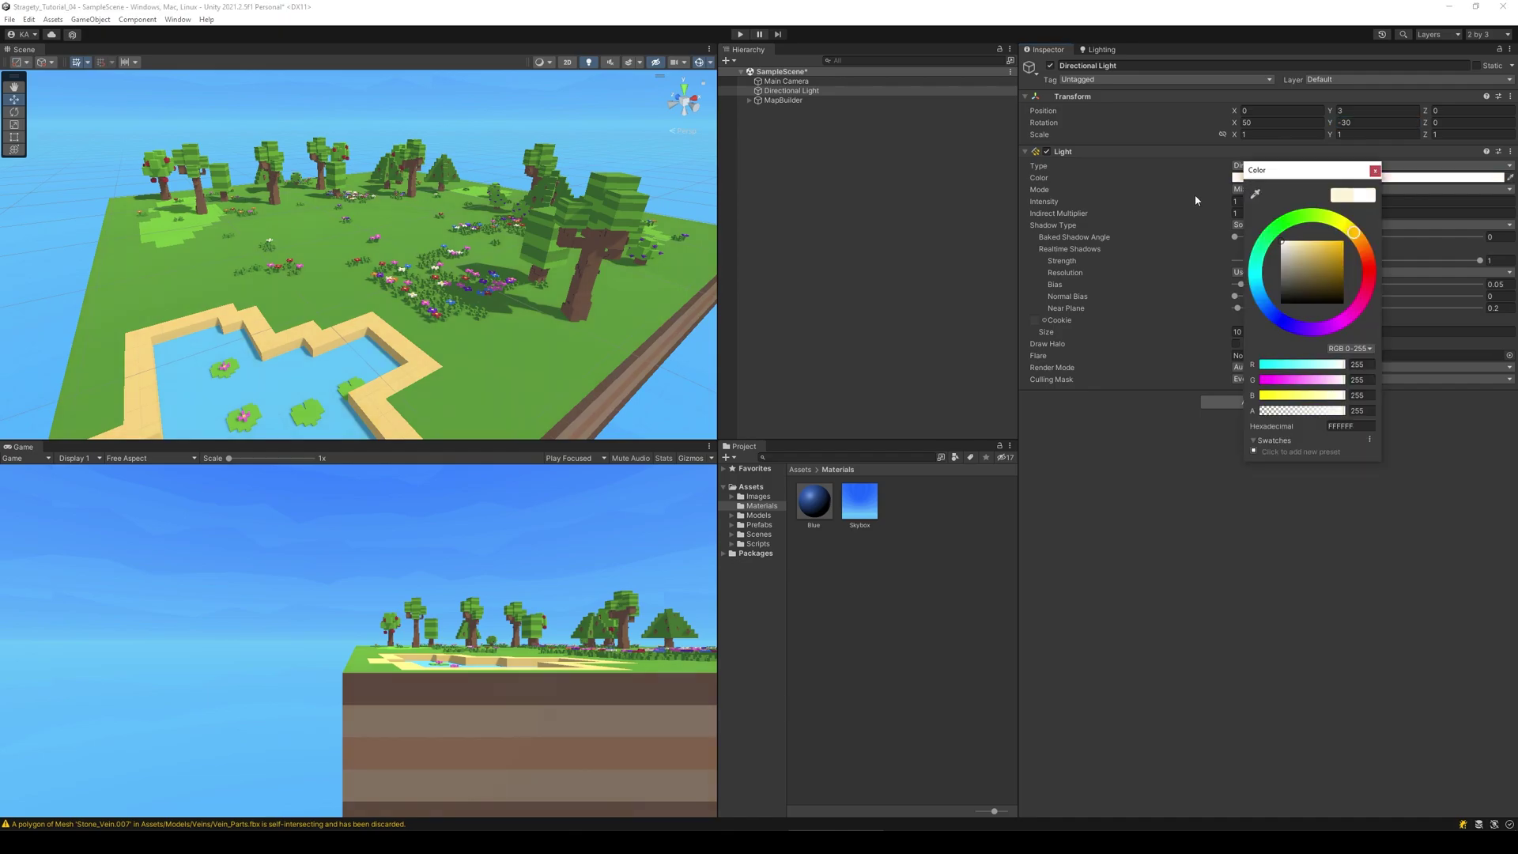
click(1375, 169)
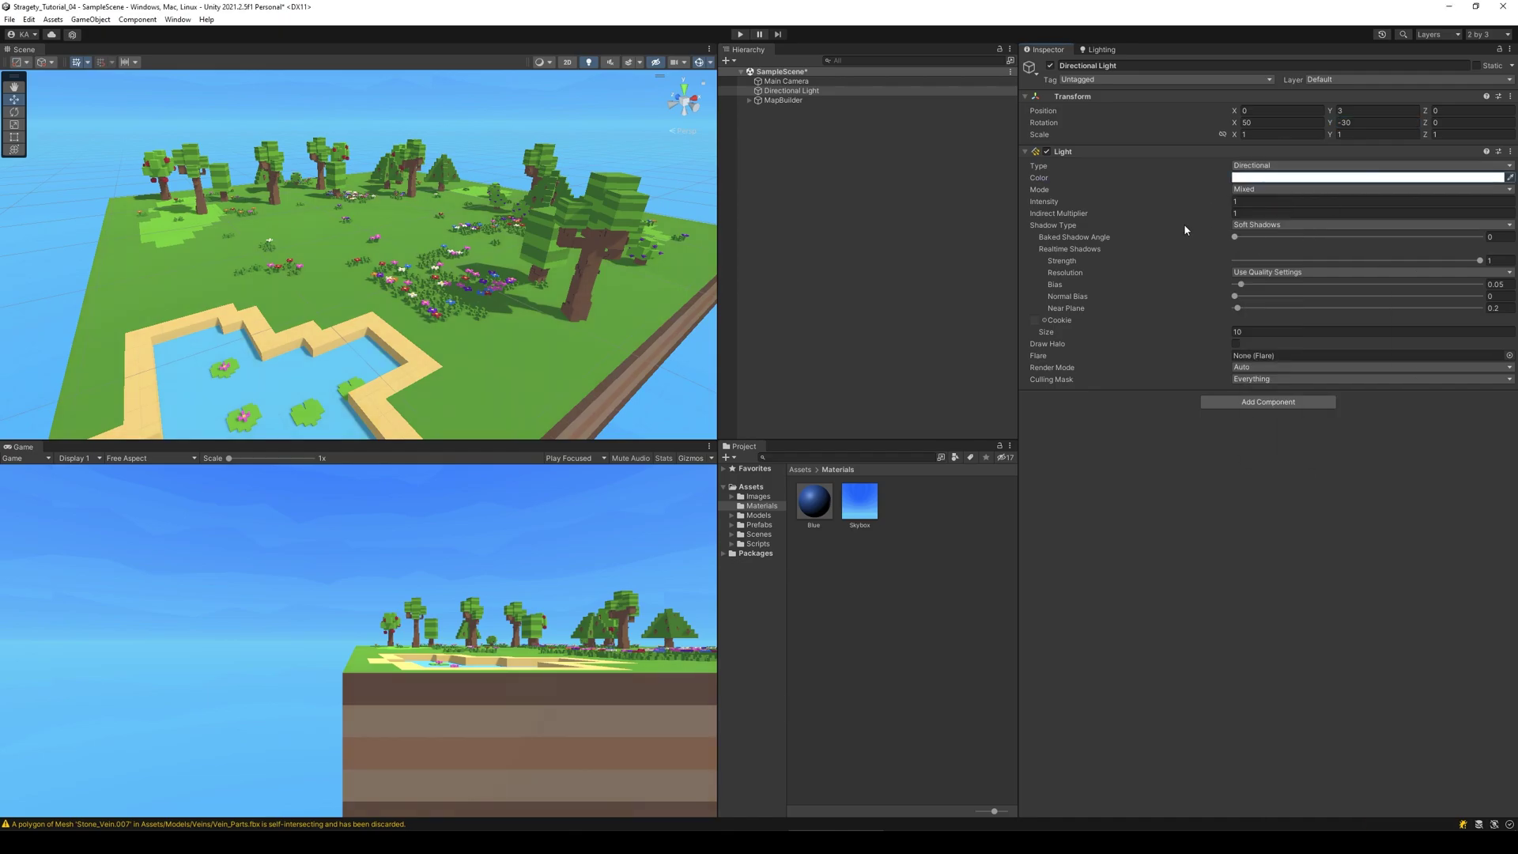
mouse_move(421, 212)
alt+mouse_down()
mouse_move(467, 215)
mouse_move(410, 212)
mouse_move(411, 187)
alt+mouse_up()
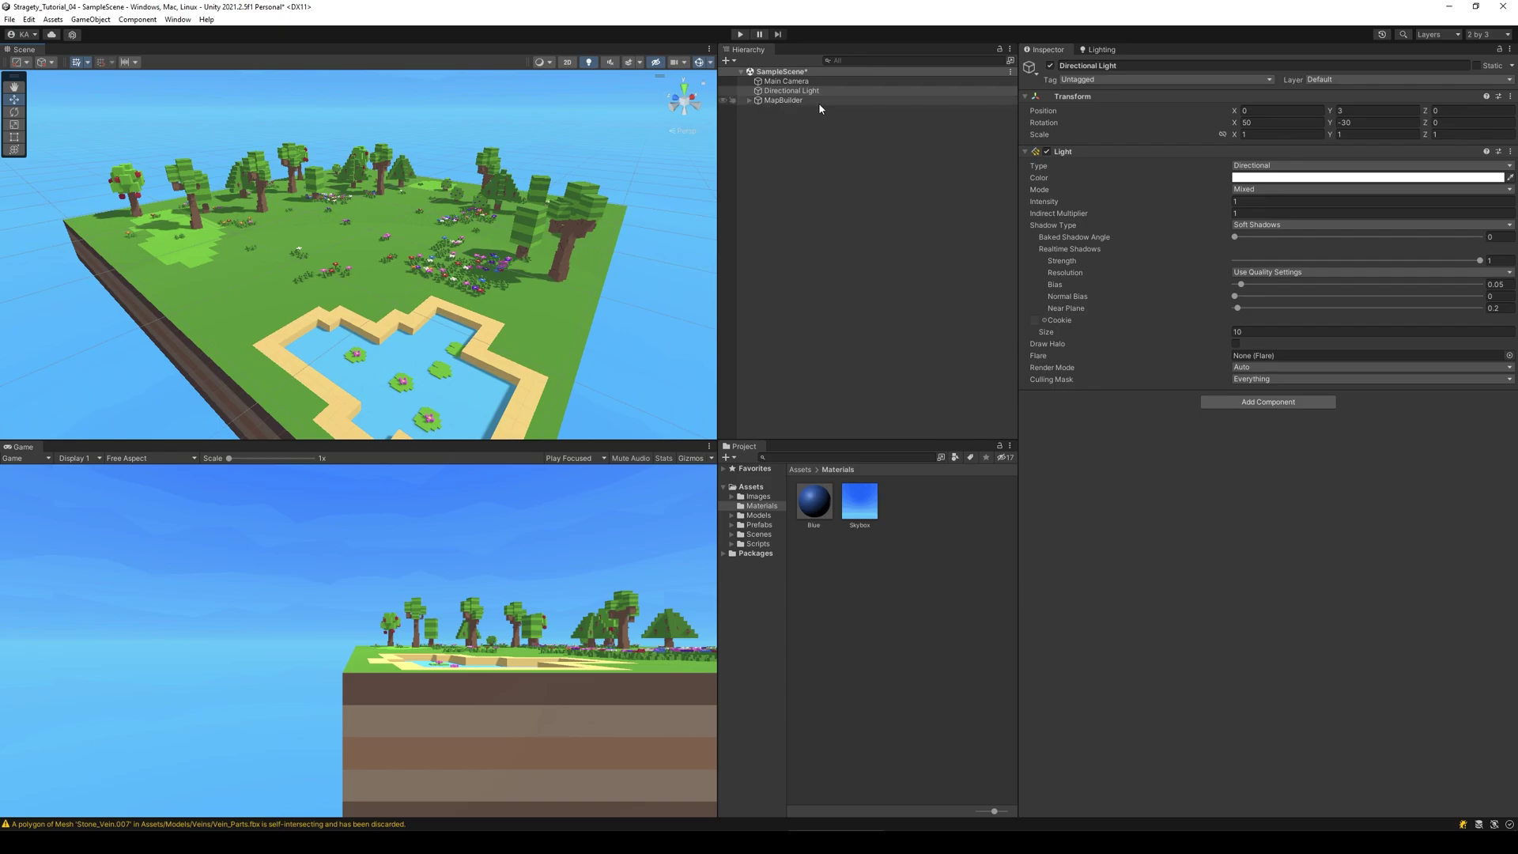
- From the Main Camera, add User Layer 3 named 'Prost-process Volumen'
click(850, 194)
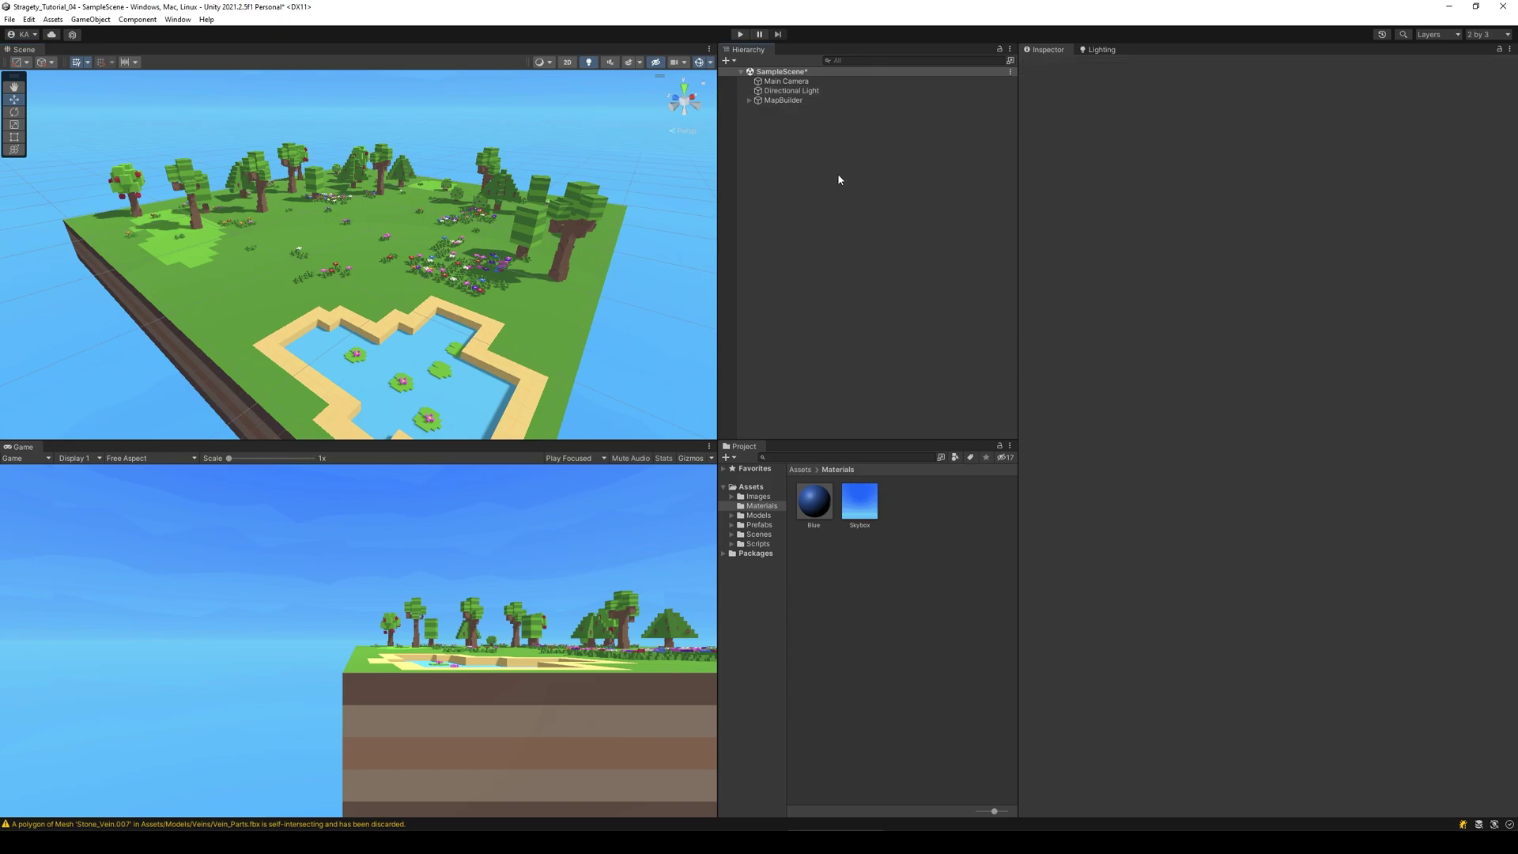
click(785, 82)
click(1328, 79)
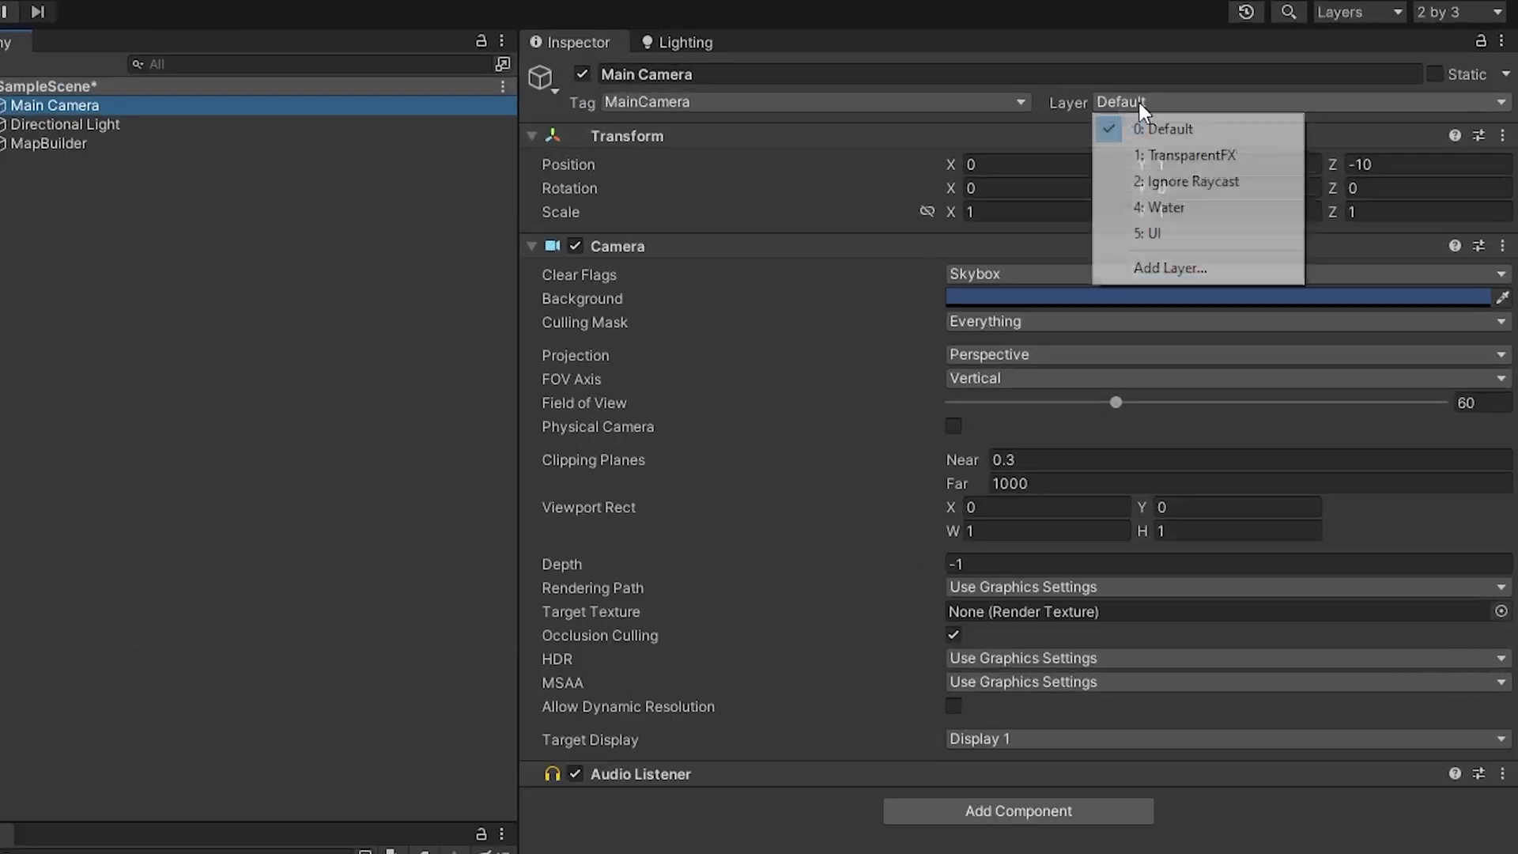
click(1186, 269)
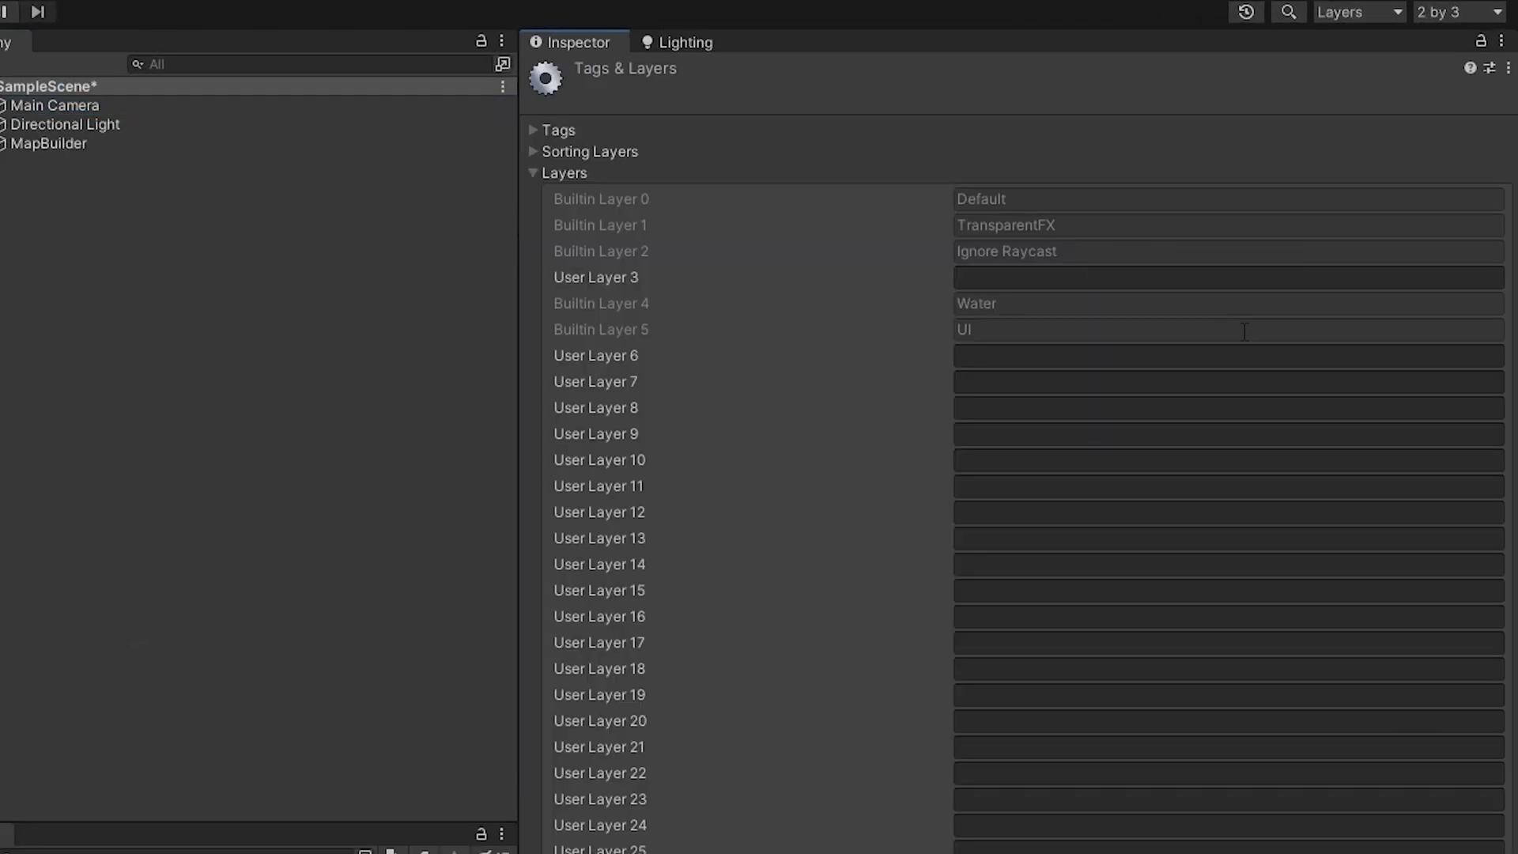
click(1039, 279)
text(Prost-)
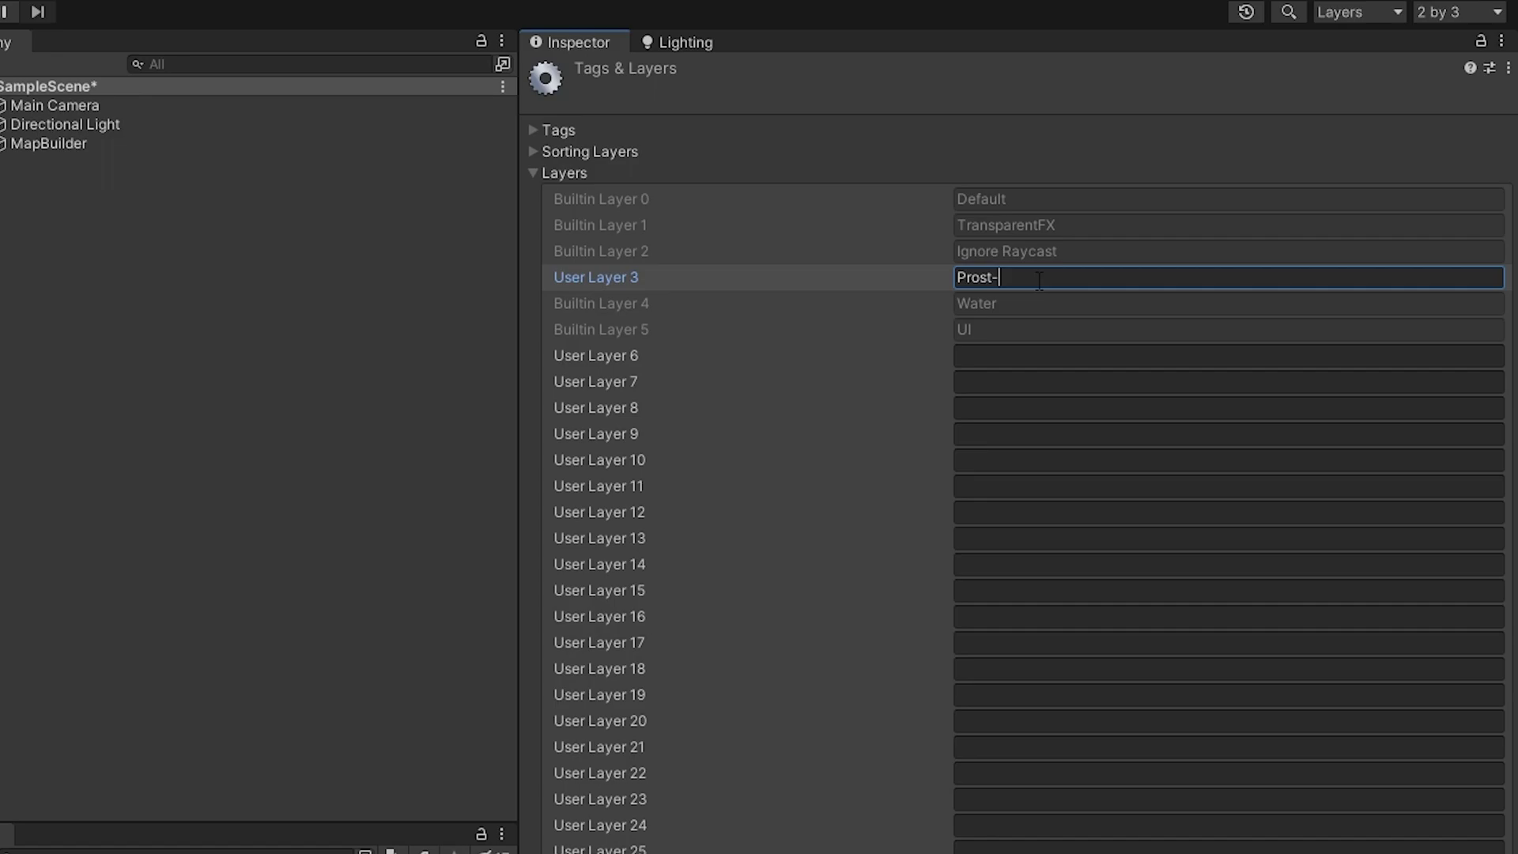
text(process Volumen)
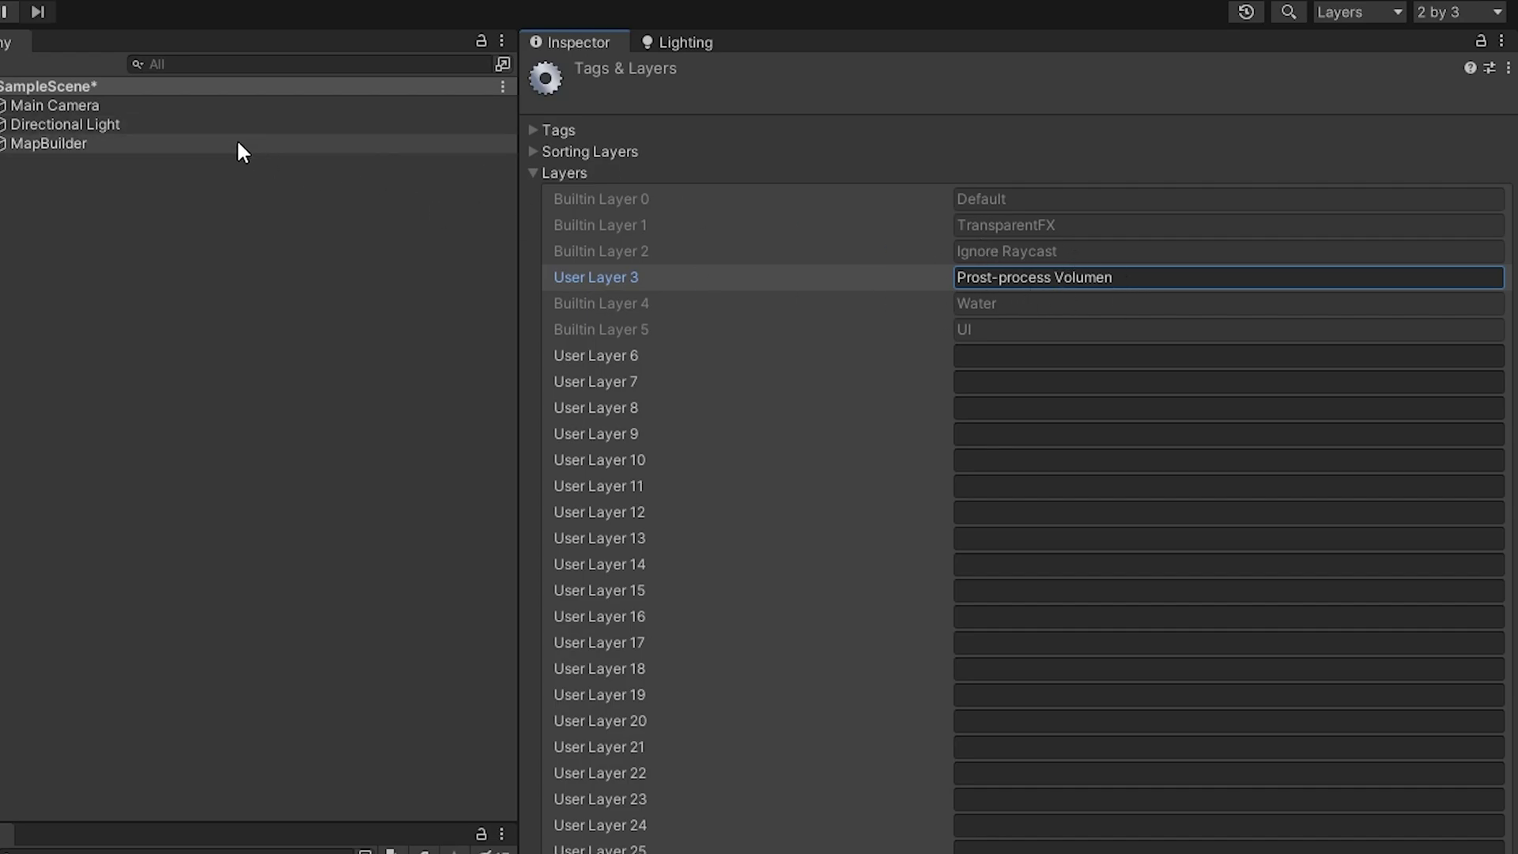
- Put the Main Camera on the new layer and fix its name to 'Post-process Volumen'
click(83, 102)
click(1141, 100)
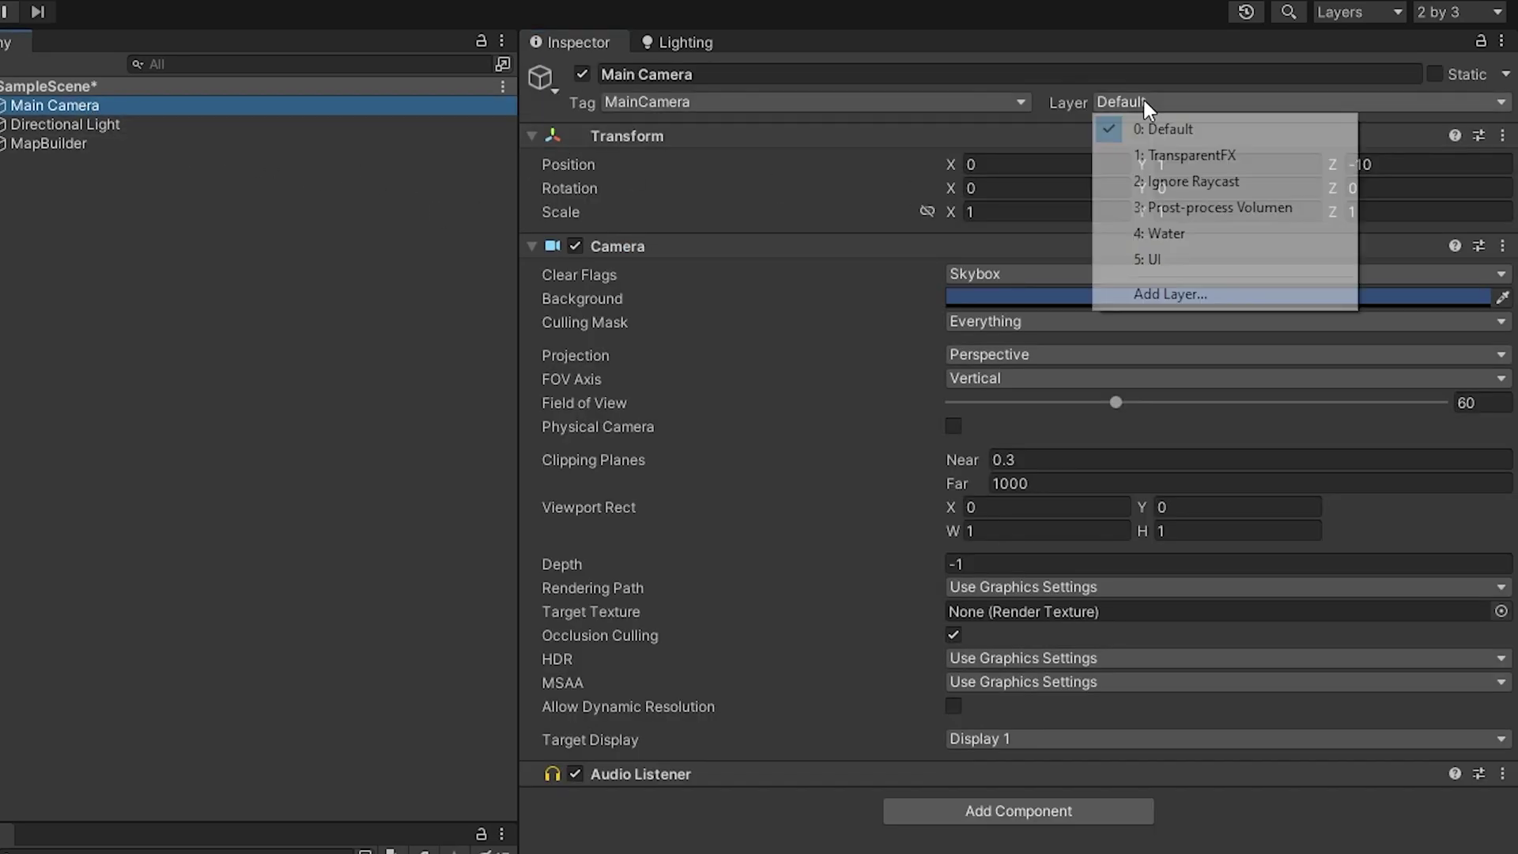
click(1203, 207)
click(1292, 106)
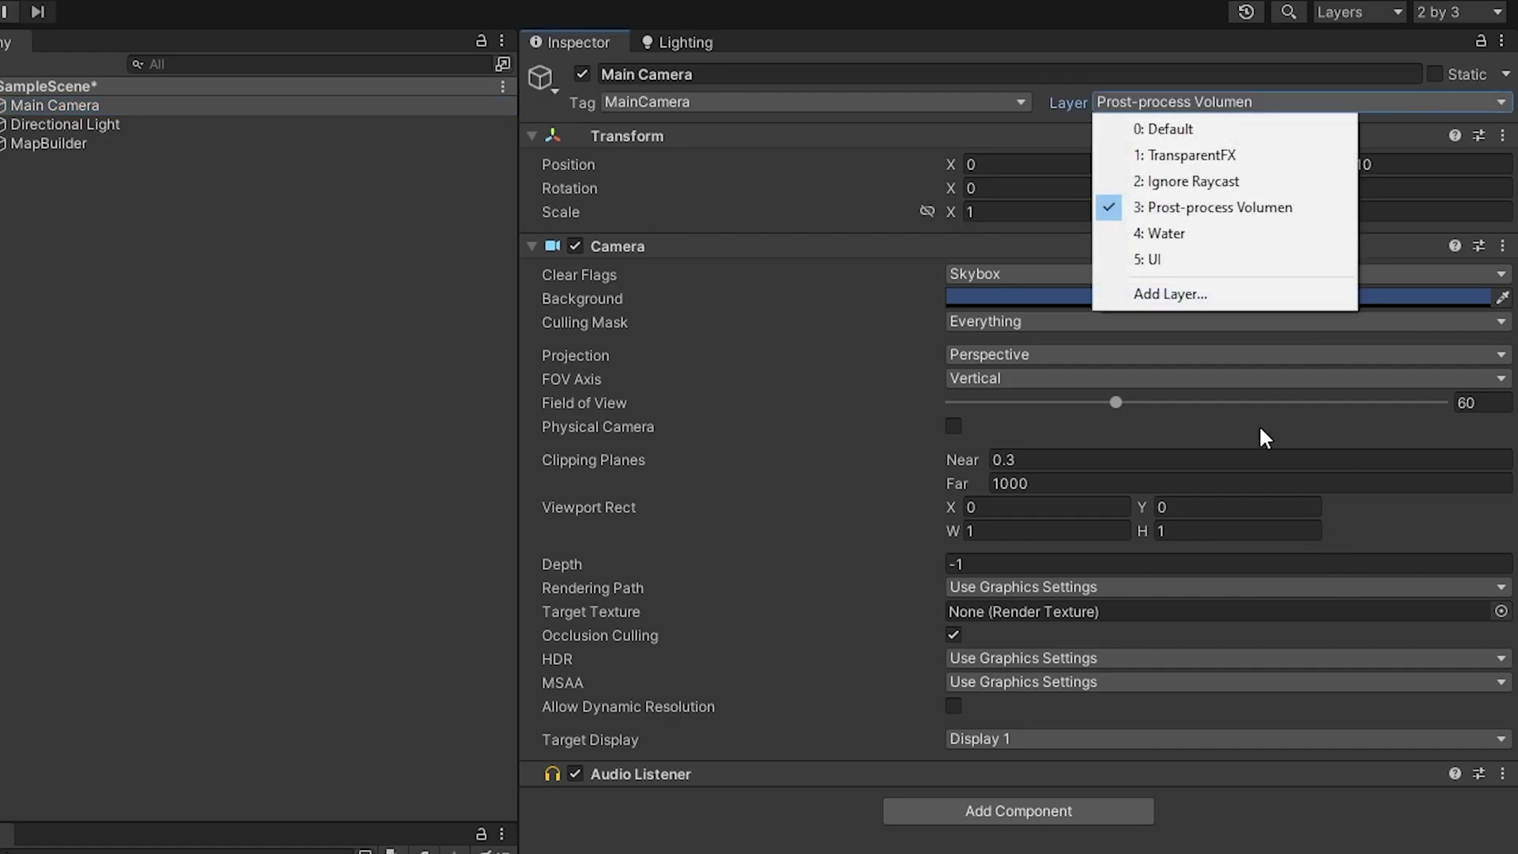
click(1194, 304)
click(977, 281)
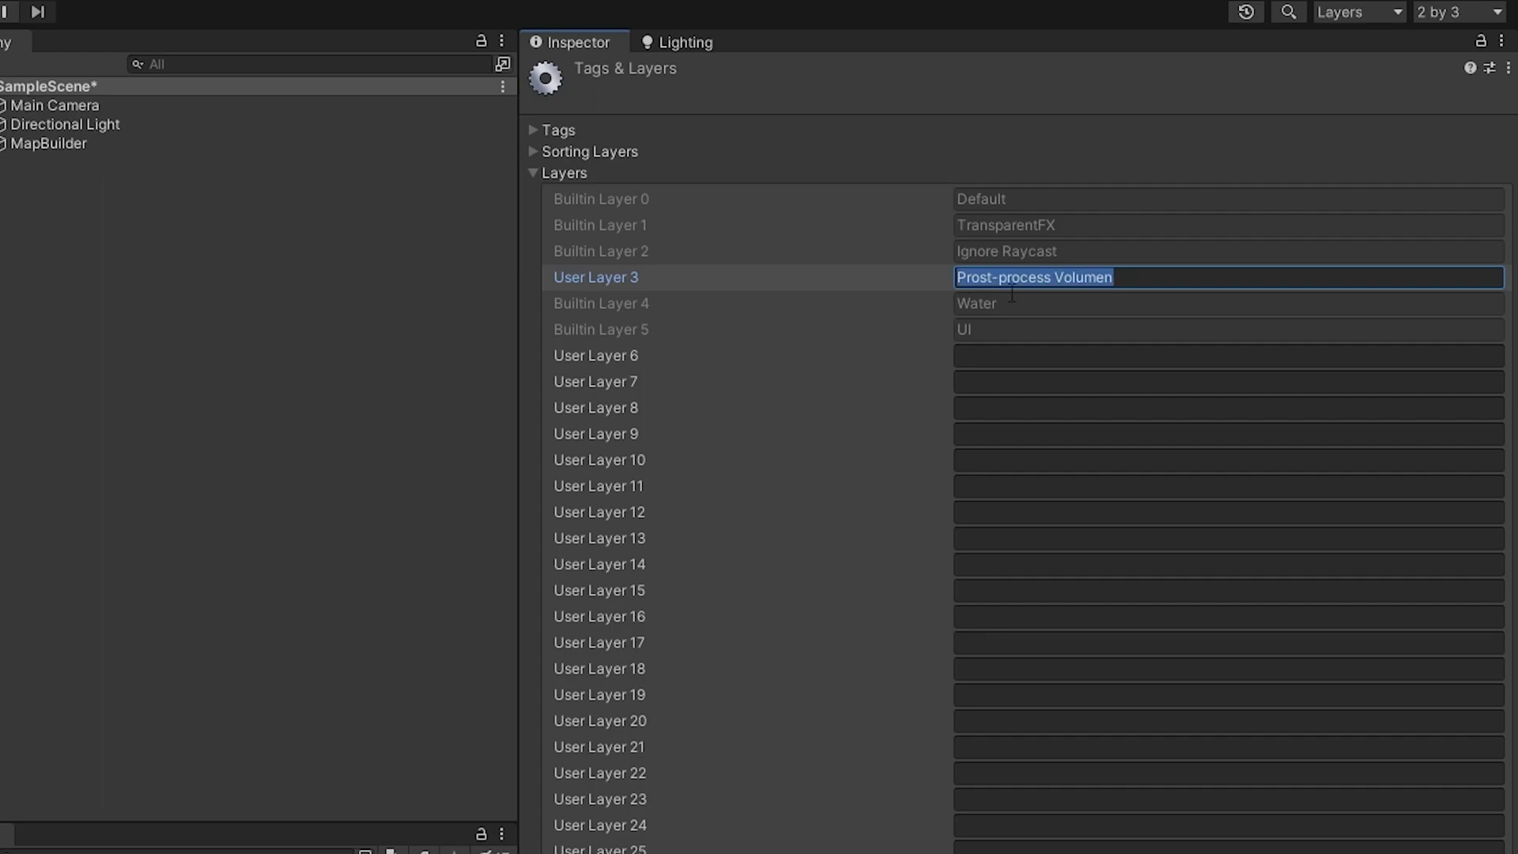
key(Left)
key(Right)
key(Delete)
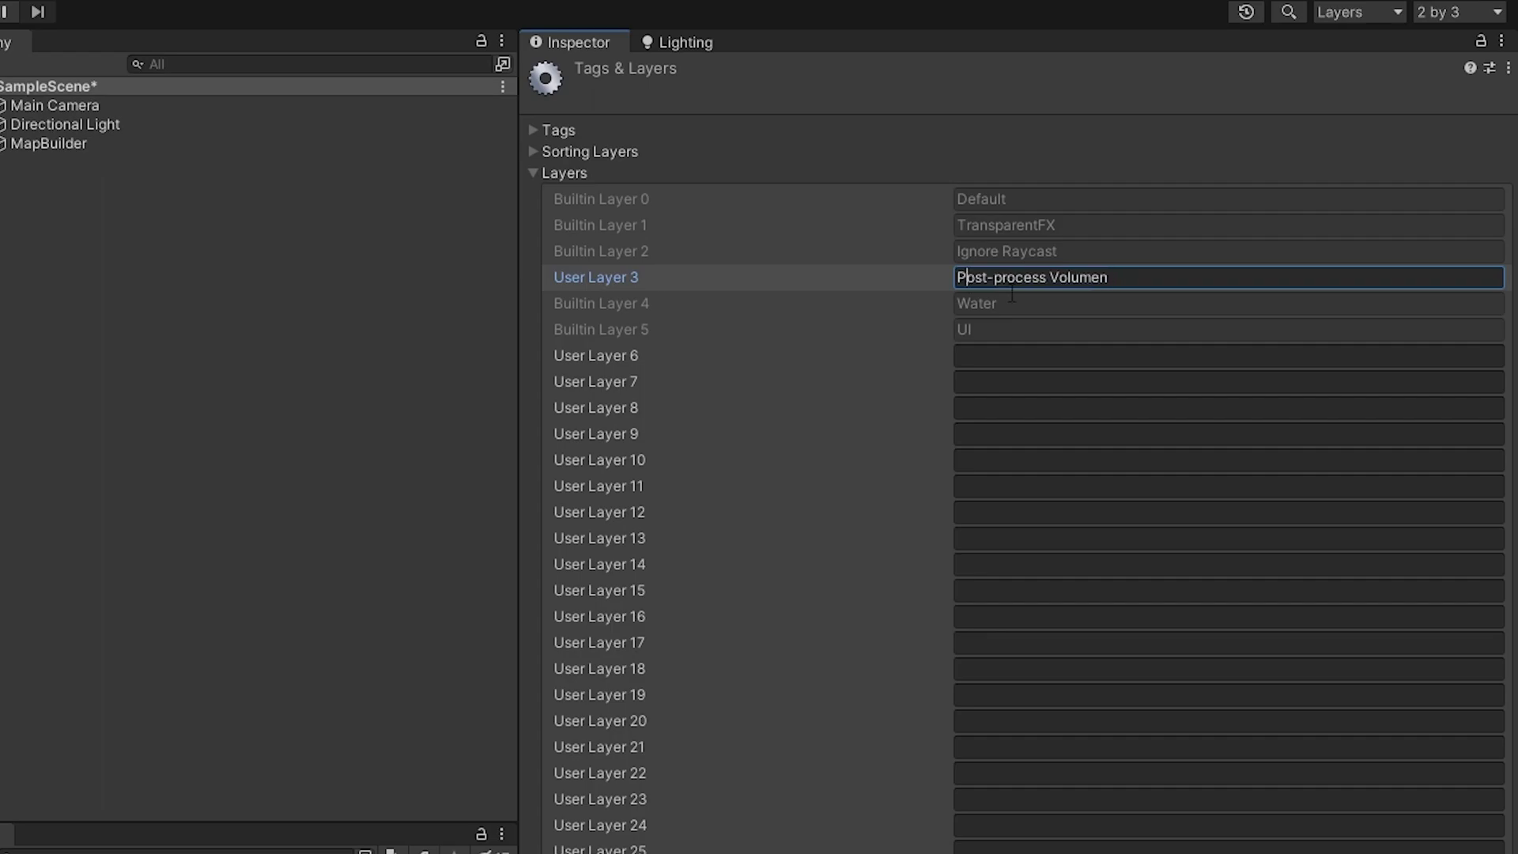
- Add a Post-process Layer component to Main Camera, blending on the Post-process Volumen layer
click(80, 106)
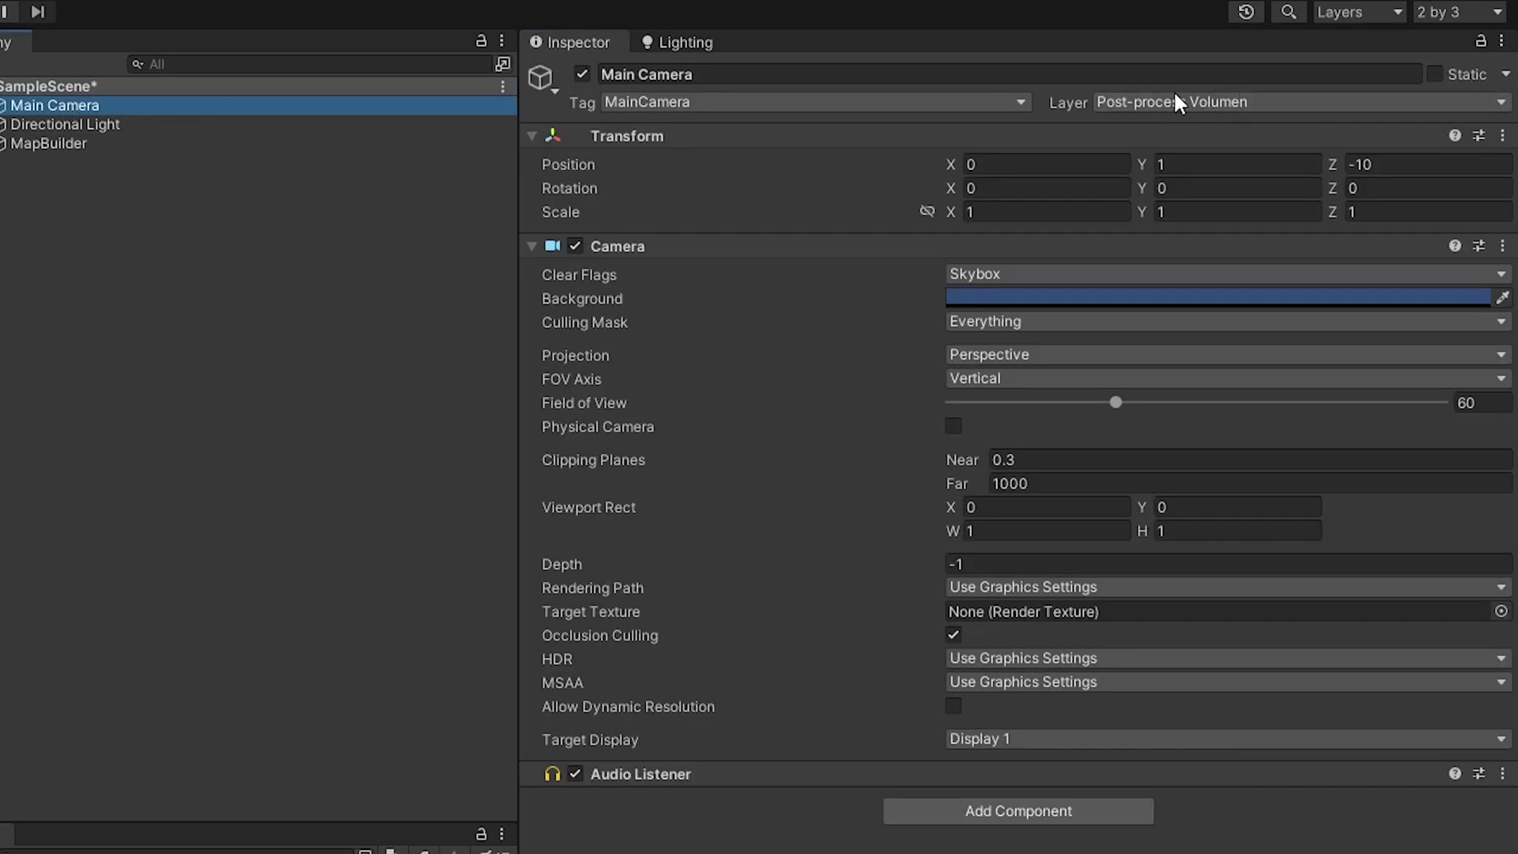
click(1067, 809)
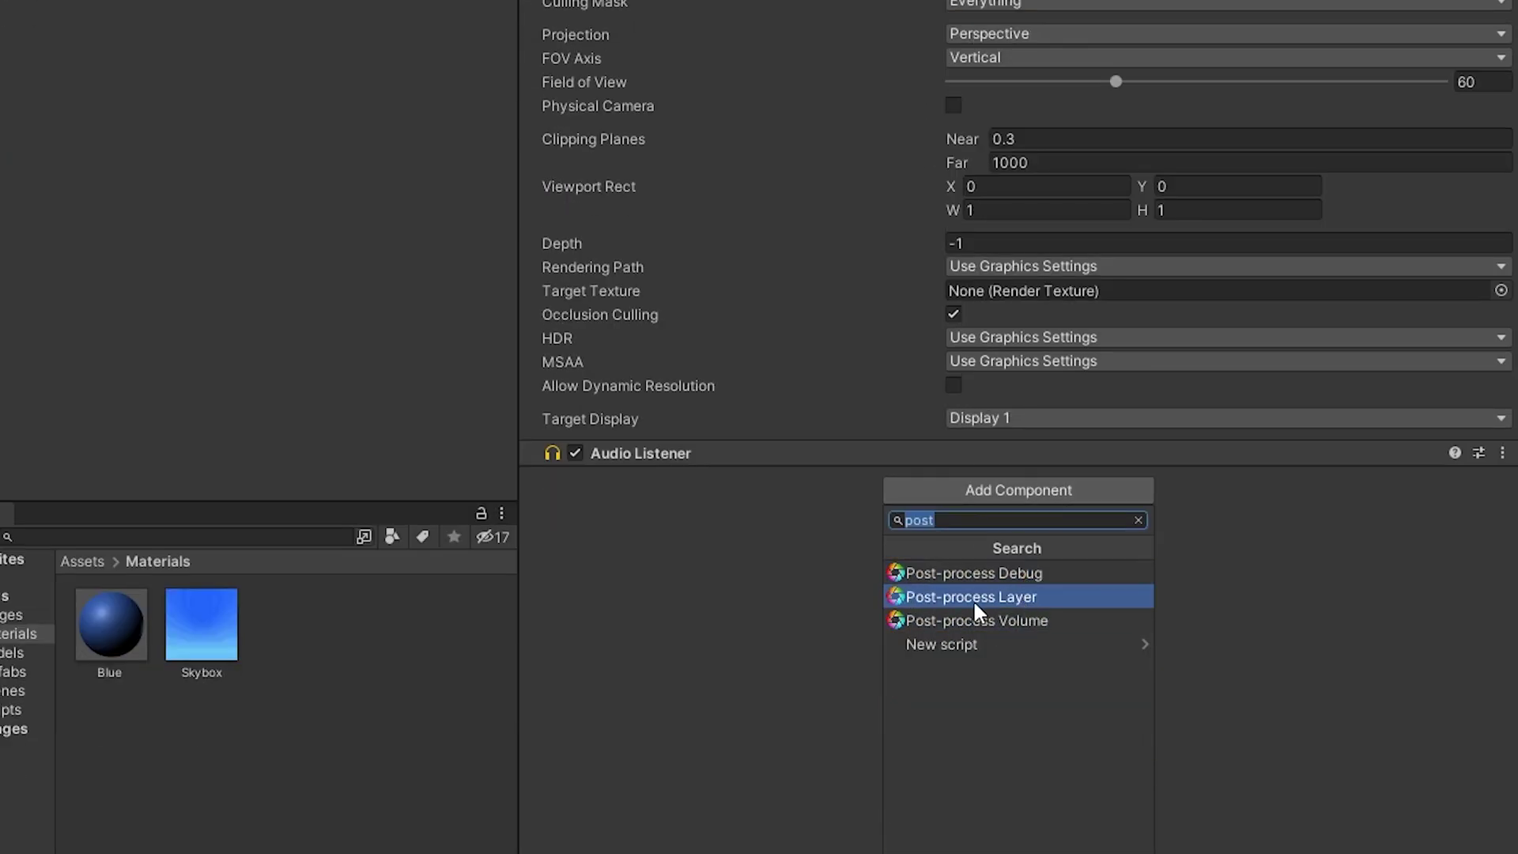
click(999, 599)
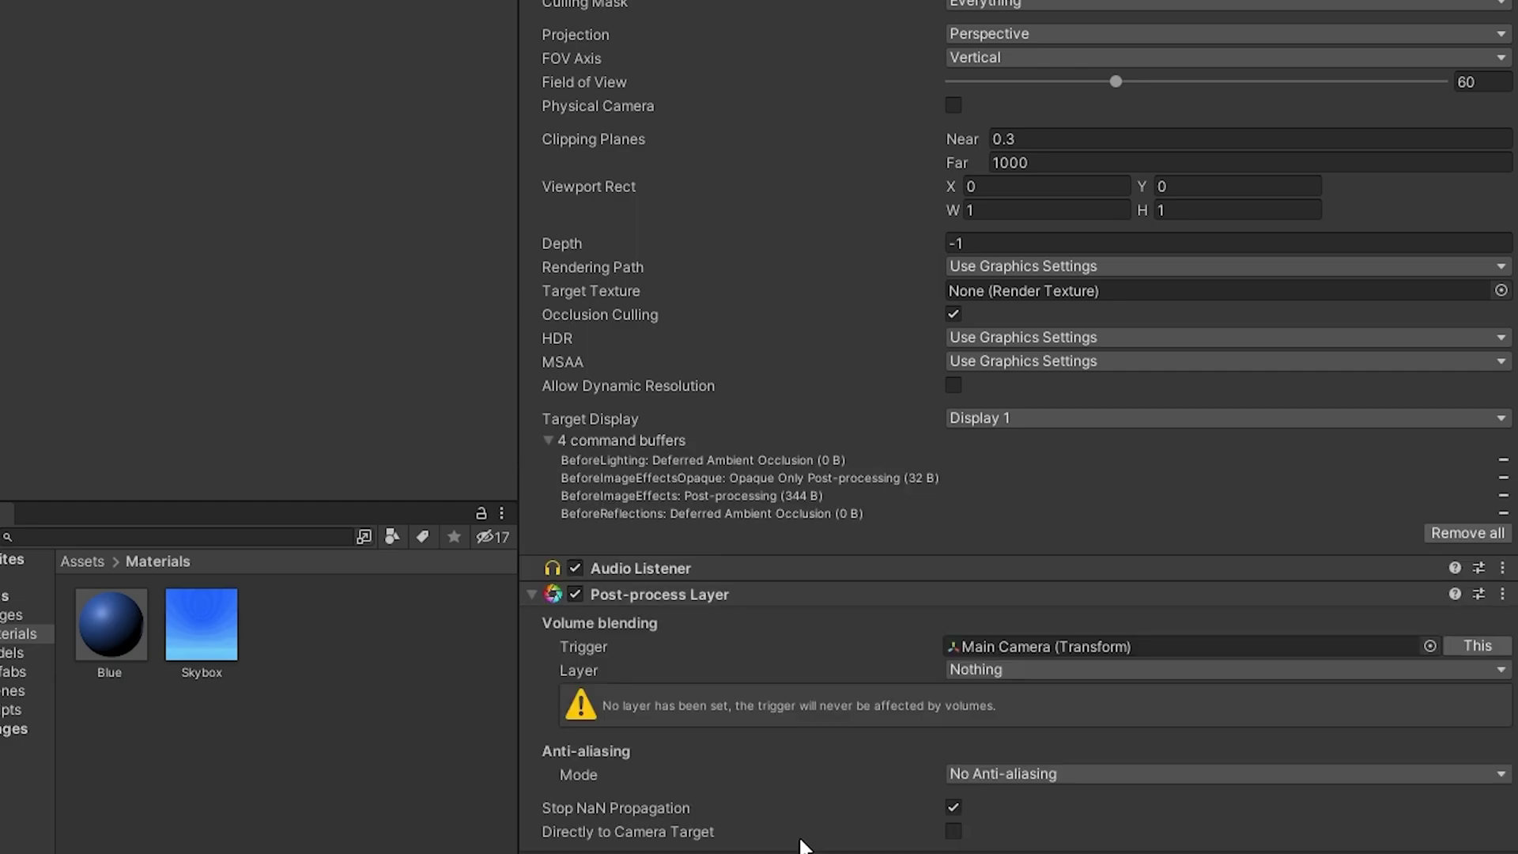
click(1028, 669)
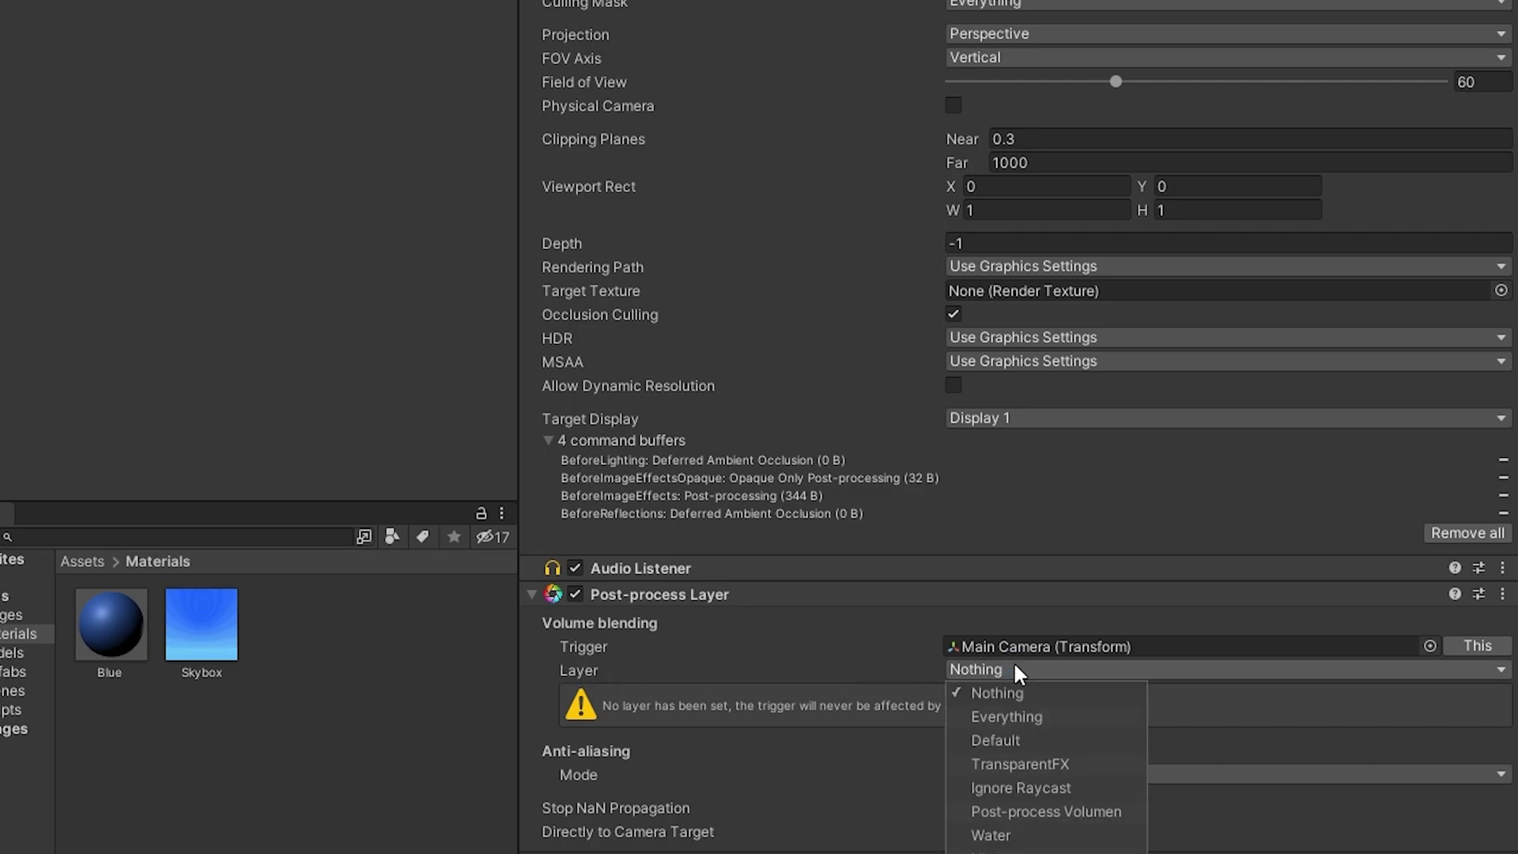
click(1082, 810)
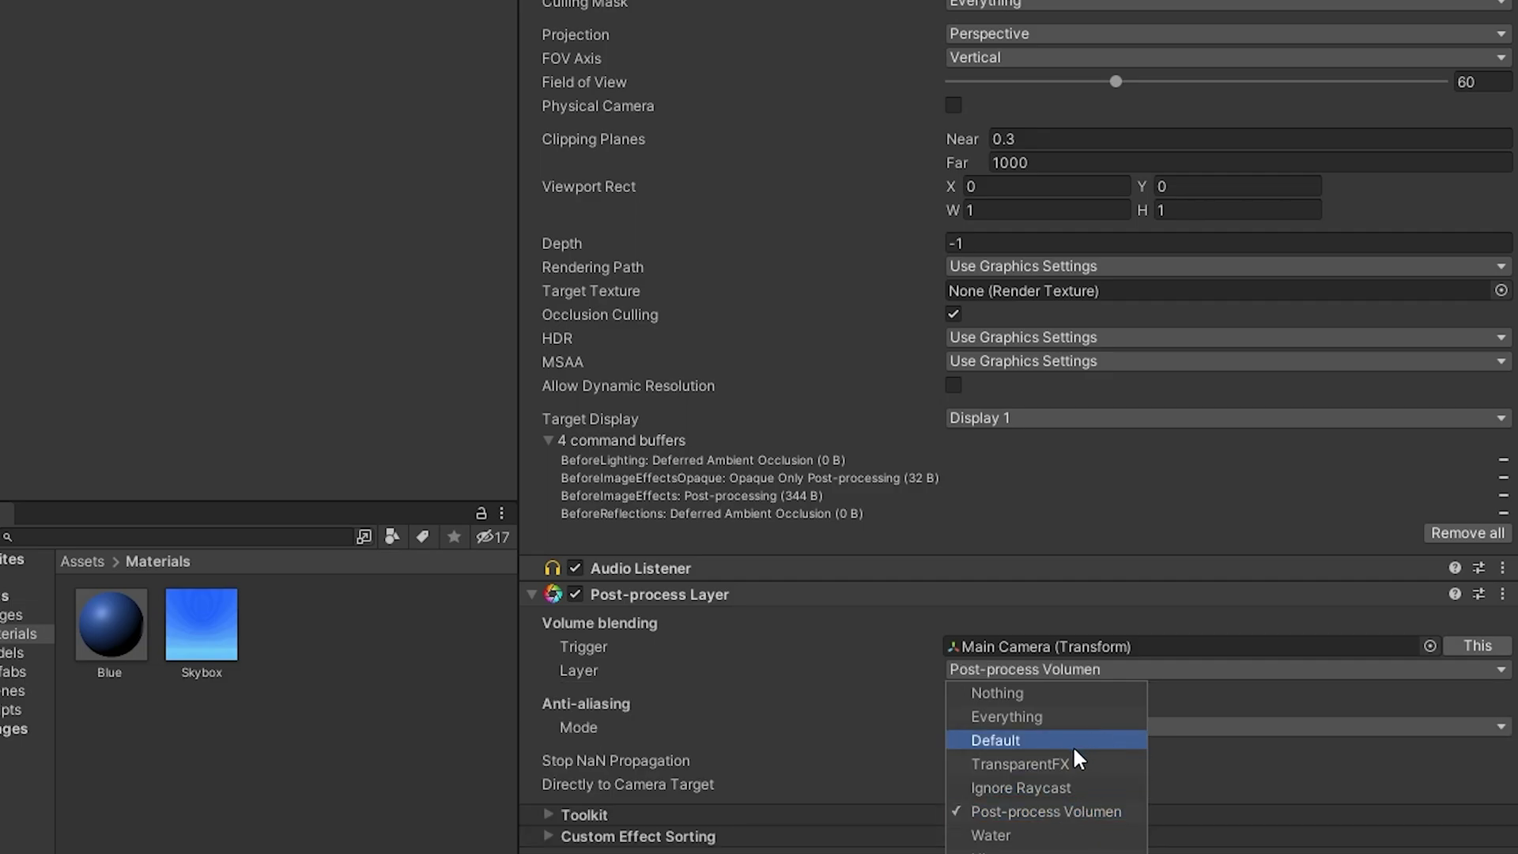
- Rename User Layer 3 from 'Post-process Volumen' to 'Post-processing' and return to Main Camera
click(1077, 811)
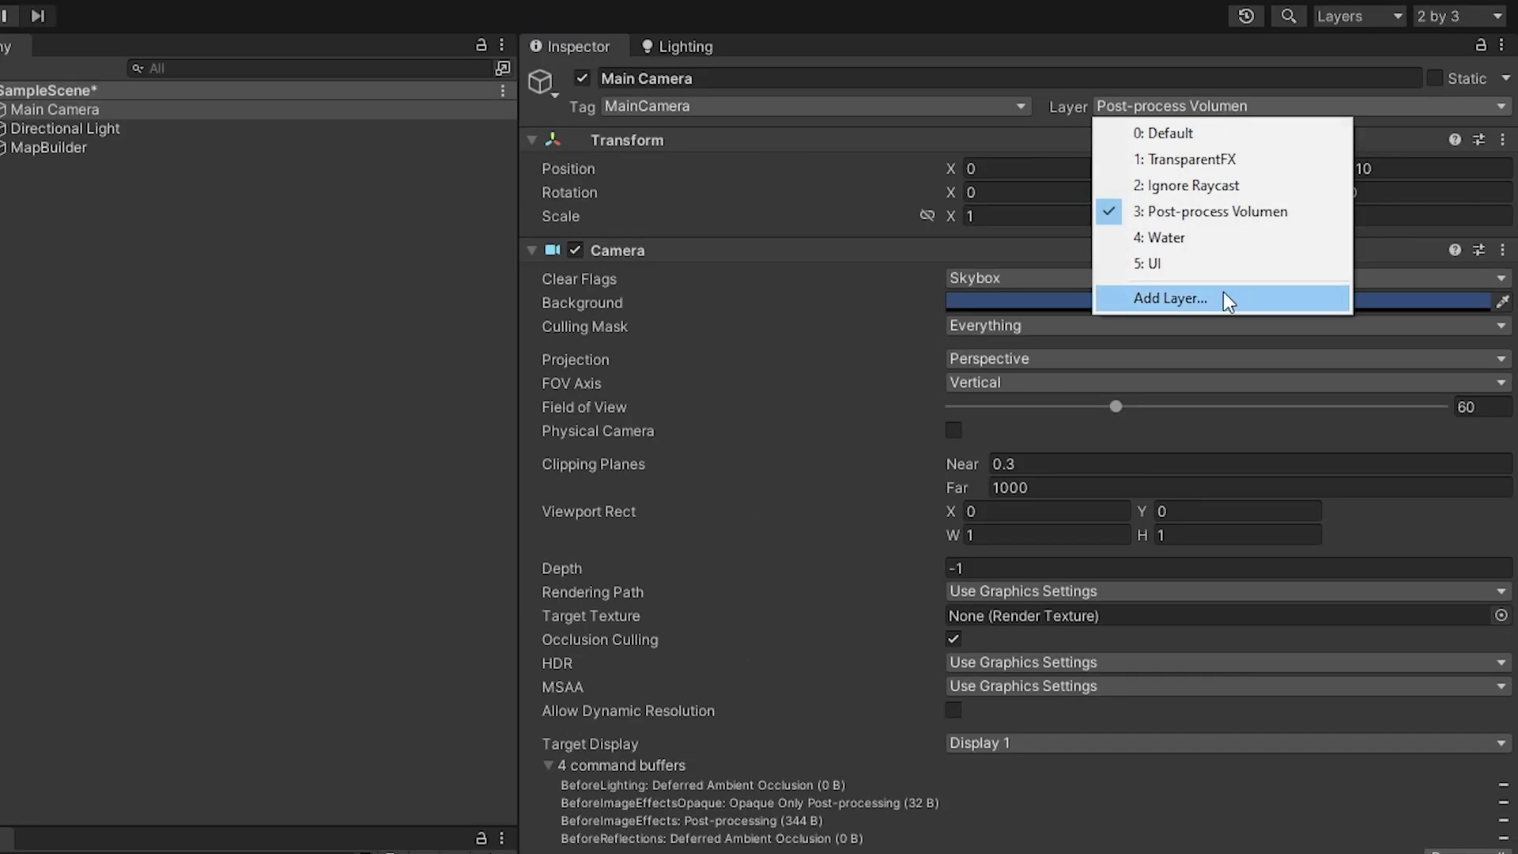
click(1222, 295)
double_click(1051, 283)
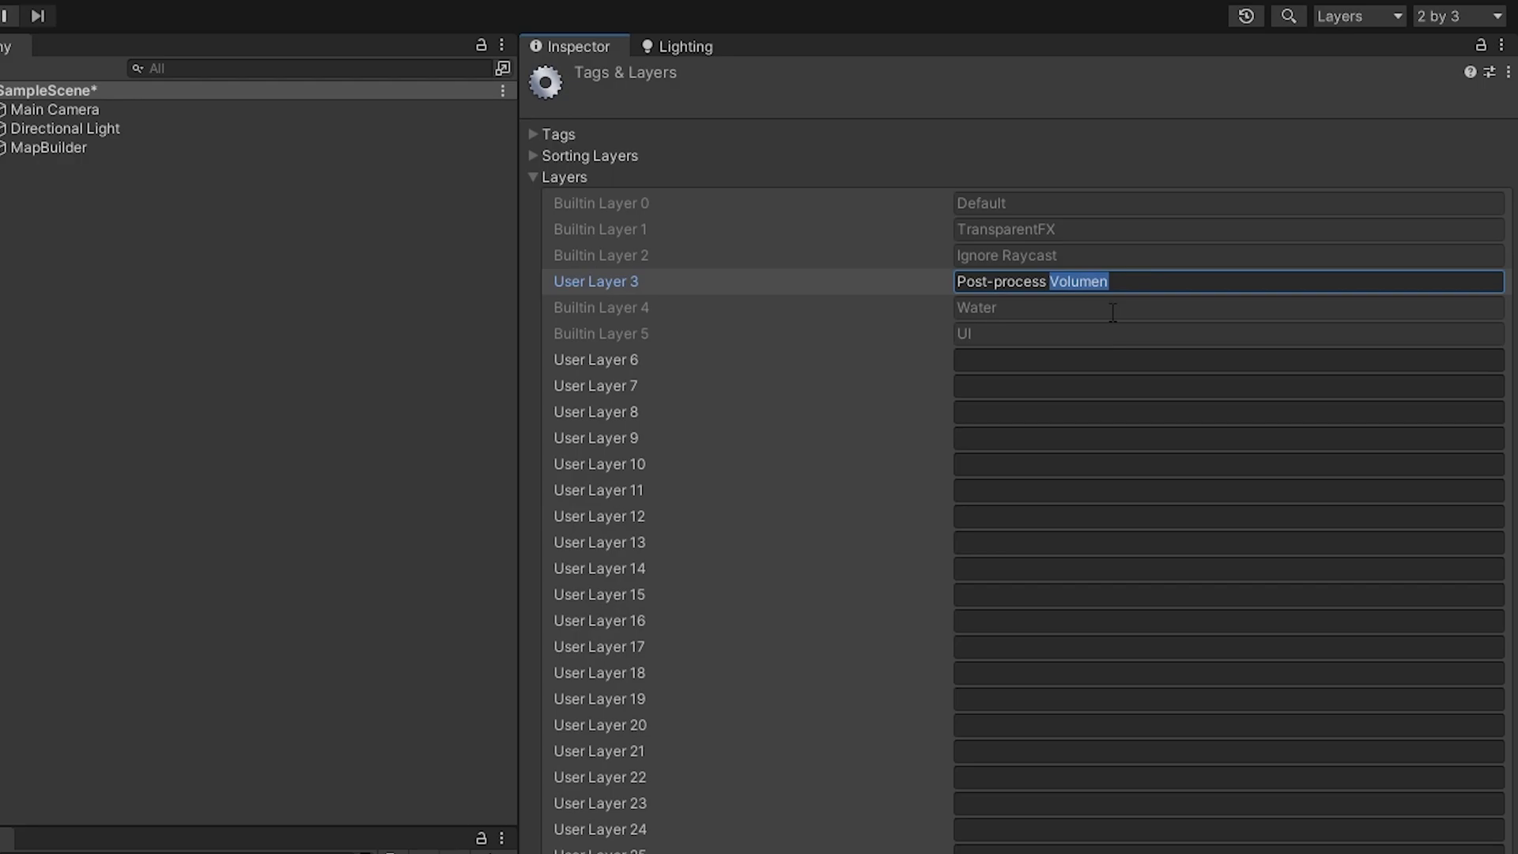
key(BackSpace)
text(ing)
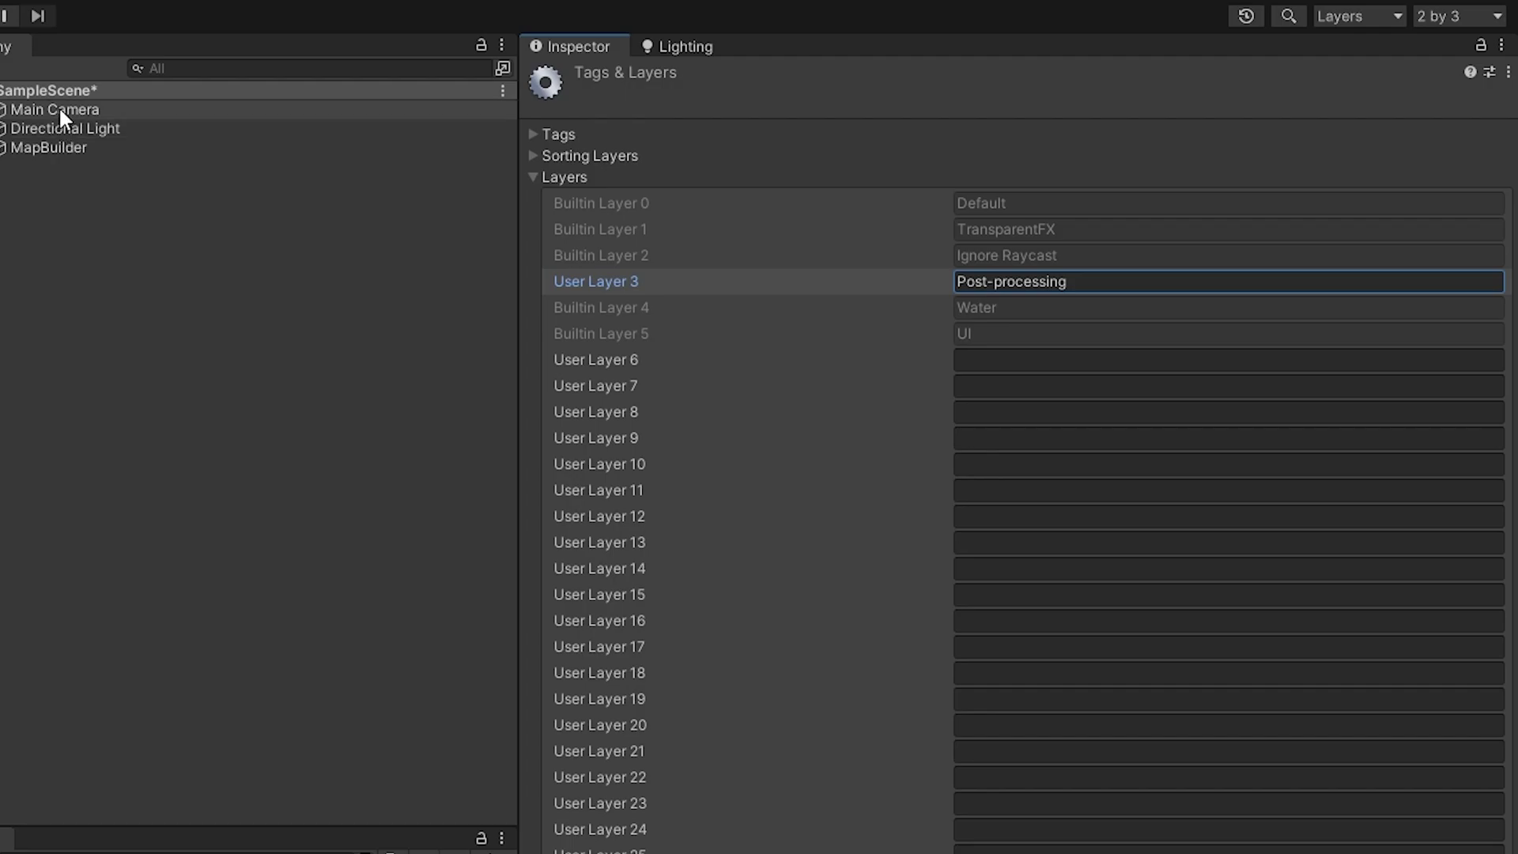
click(58, 108)
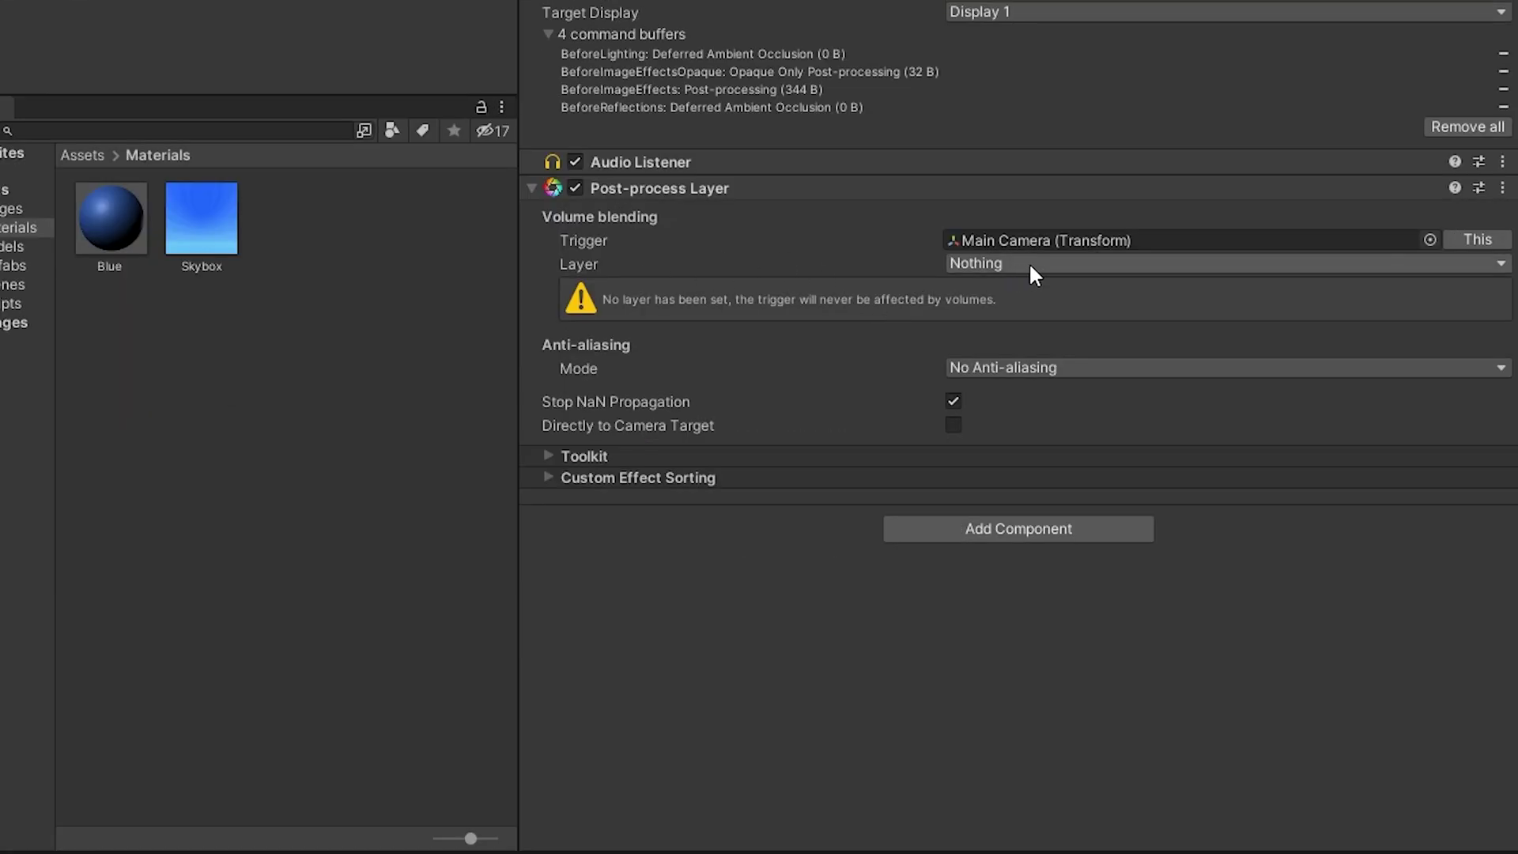
- Set the Post-process Layer's blending layer to Post-processing and Anti-aliasing Mode to Temporal Anti-aliasing (TAA)
click(1030, 266)
click(1036, 406)
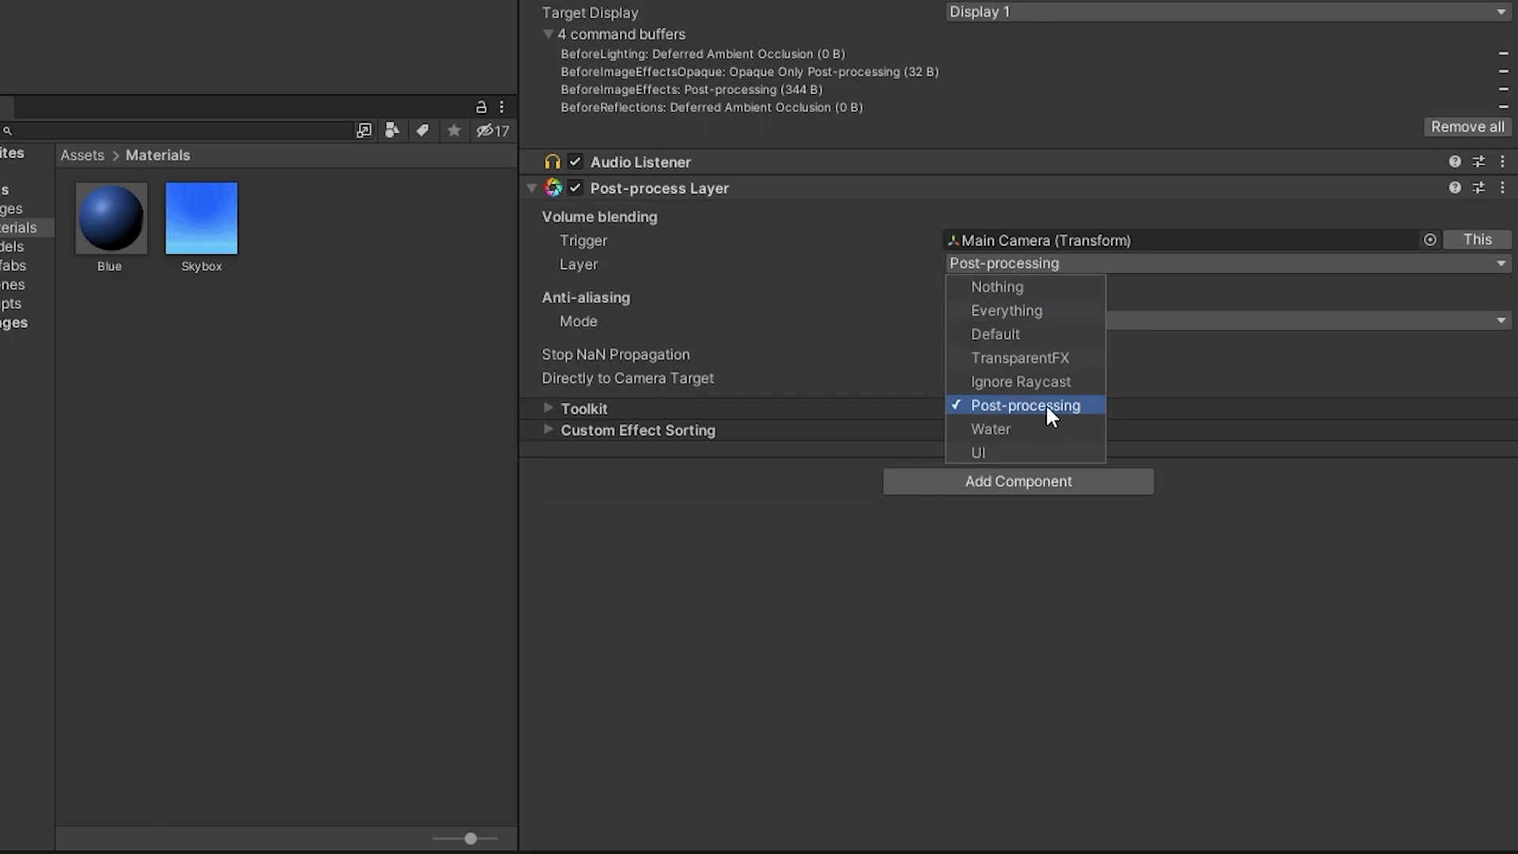
click(871, 255)
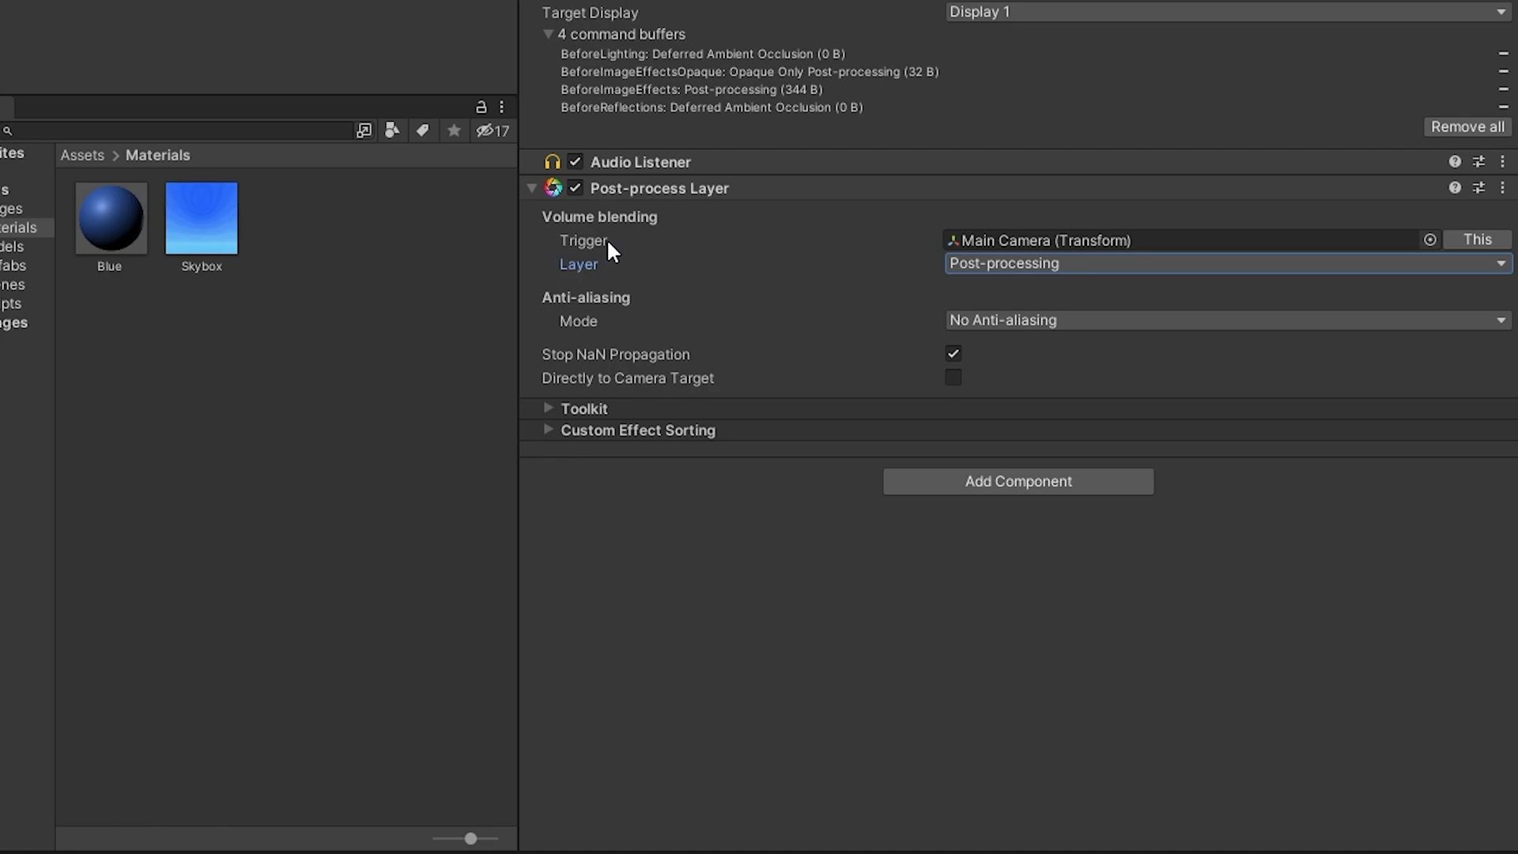
click(998, 241)
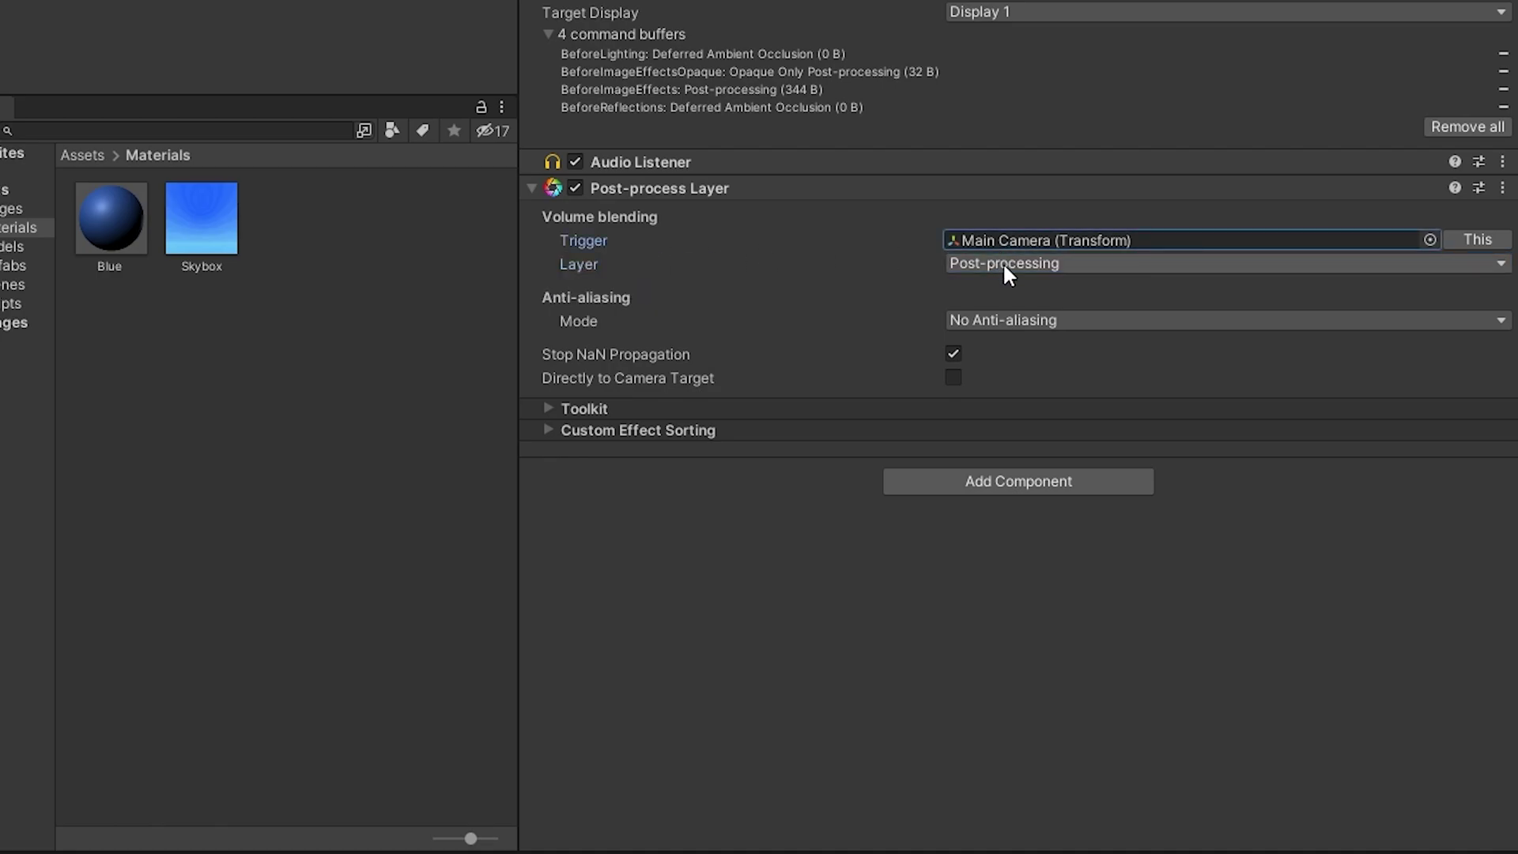
click(1019, 316)
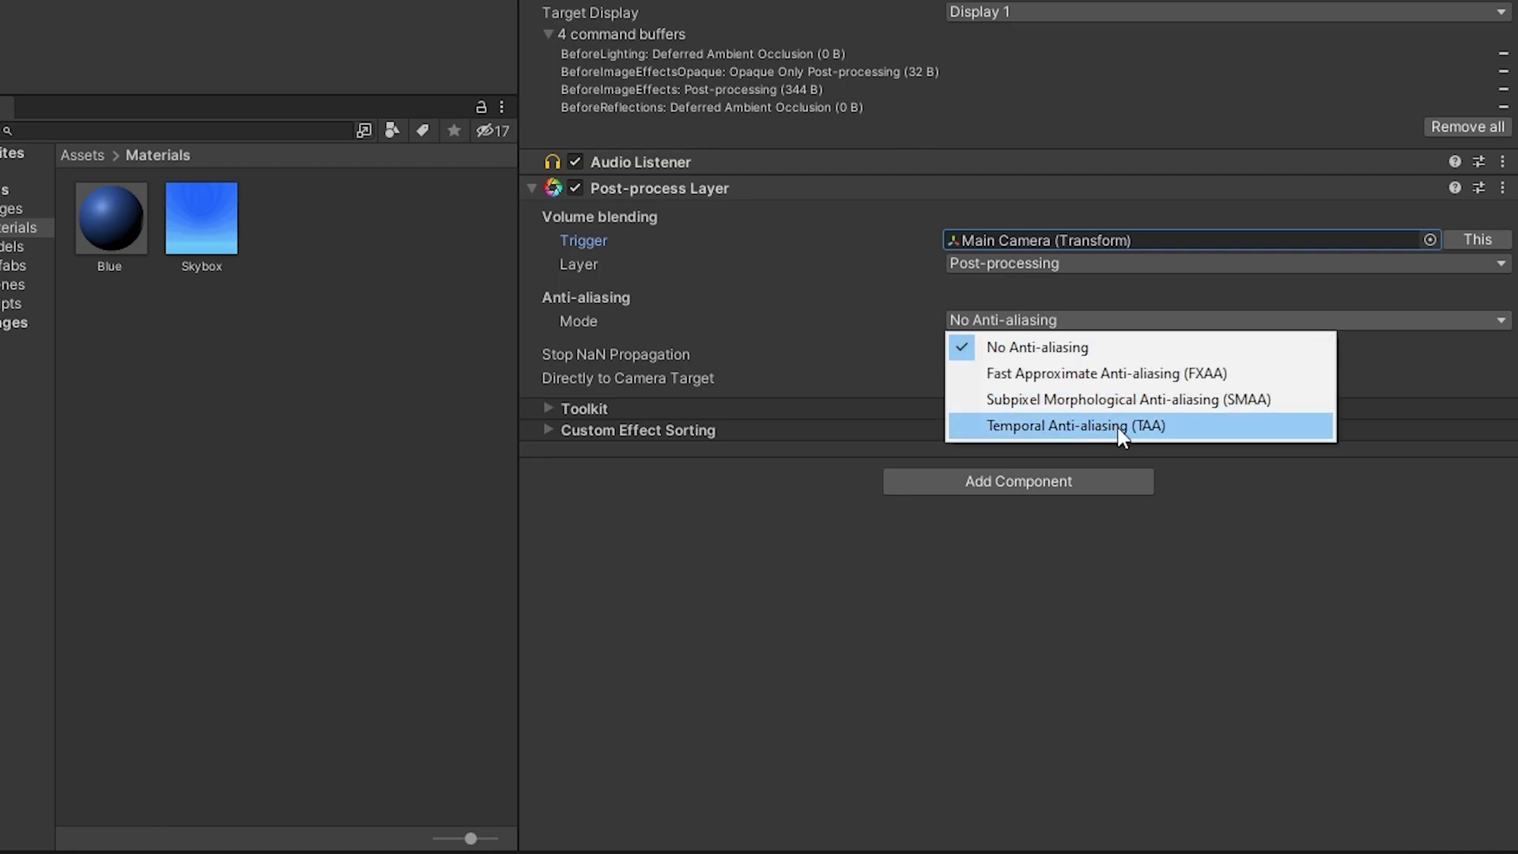
click(1131, 425)
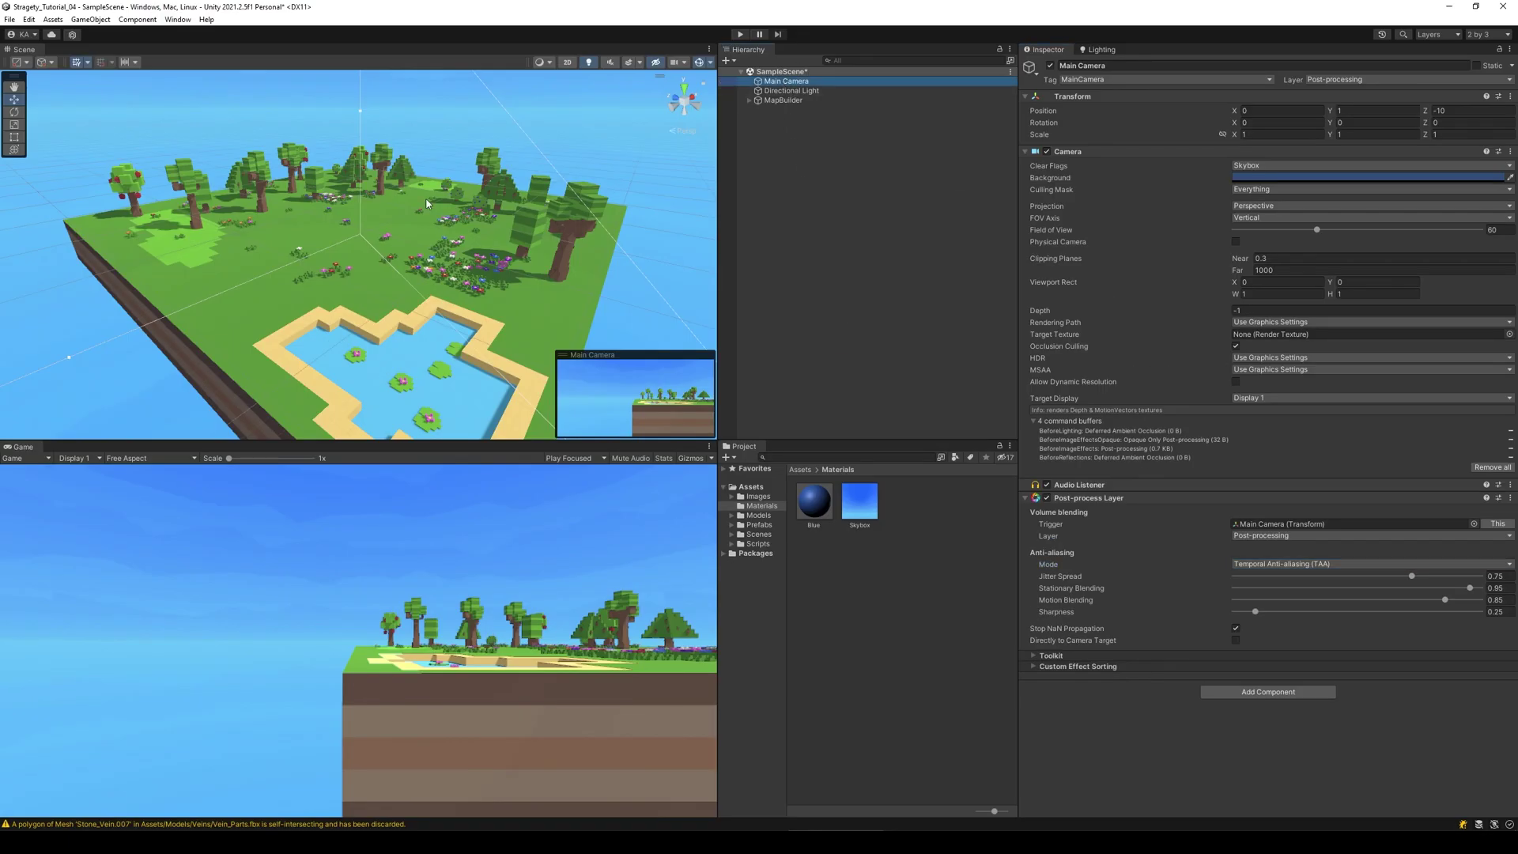
- Raise the Main Camera to Y 8.21 and rotate it to X 9.607, Y 23.493 to frame the island
scroll(427, 204, down, 5)
drag(444, 297, 430, 251)
key(e)
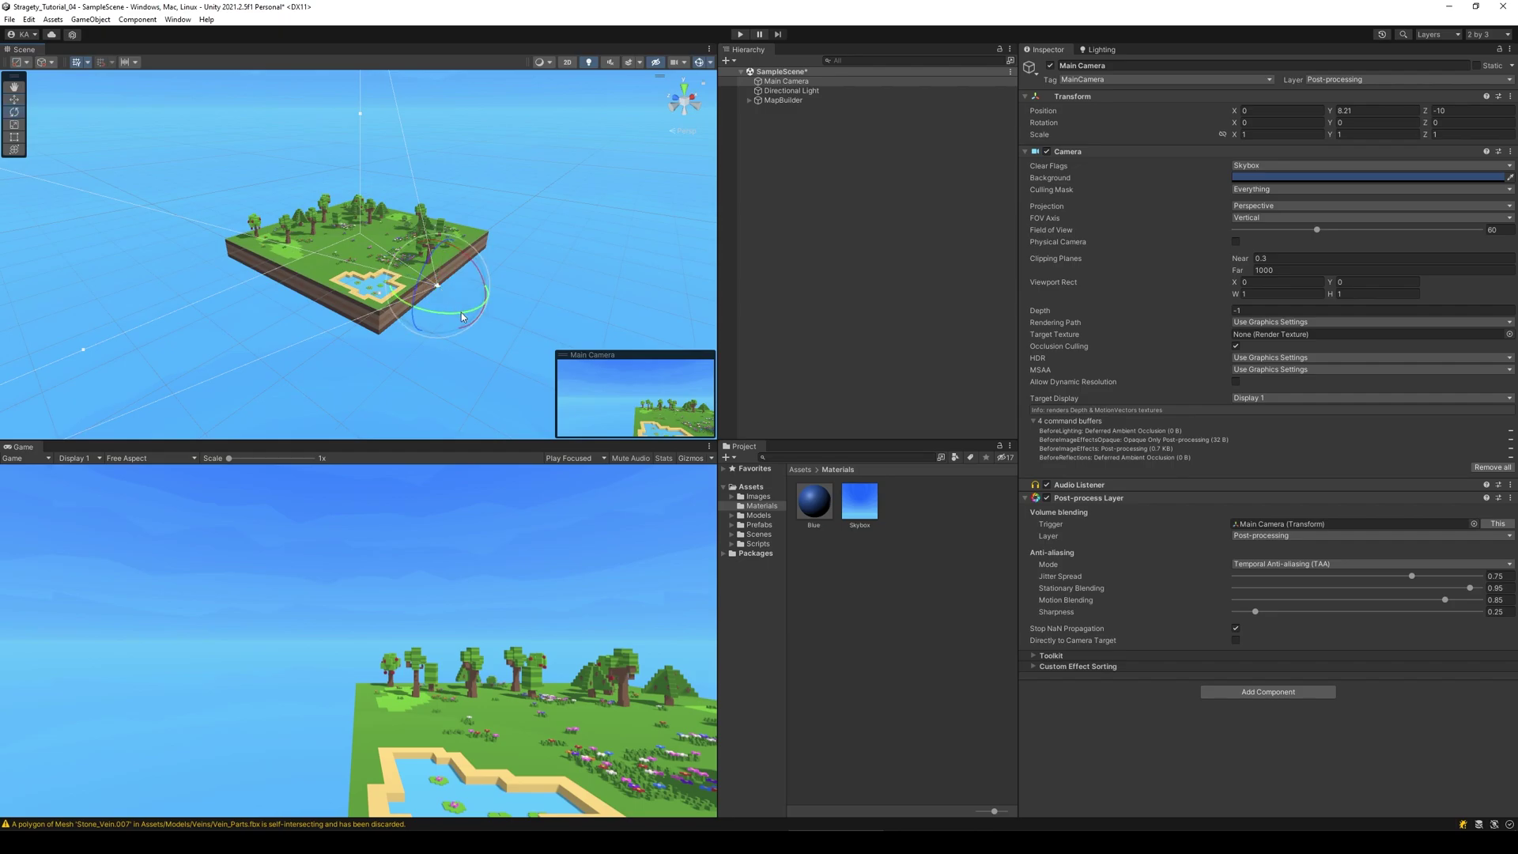
drag(463, 315, 466, 277)
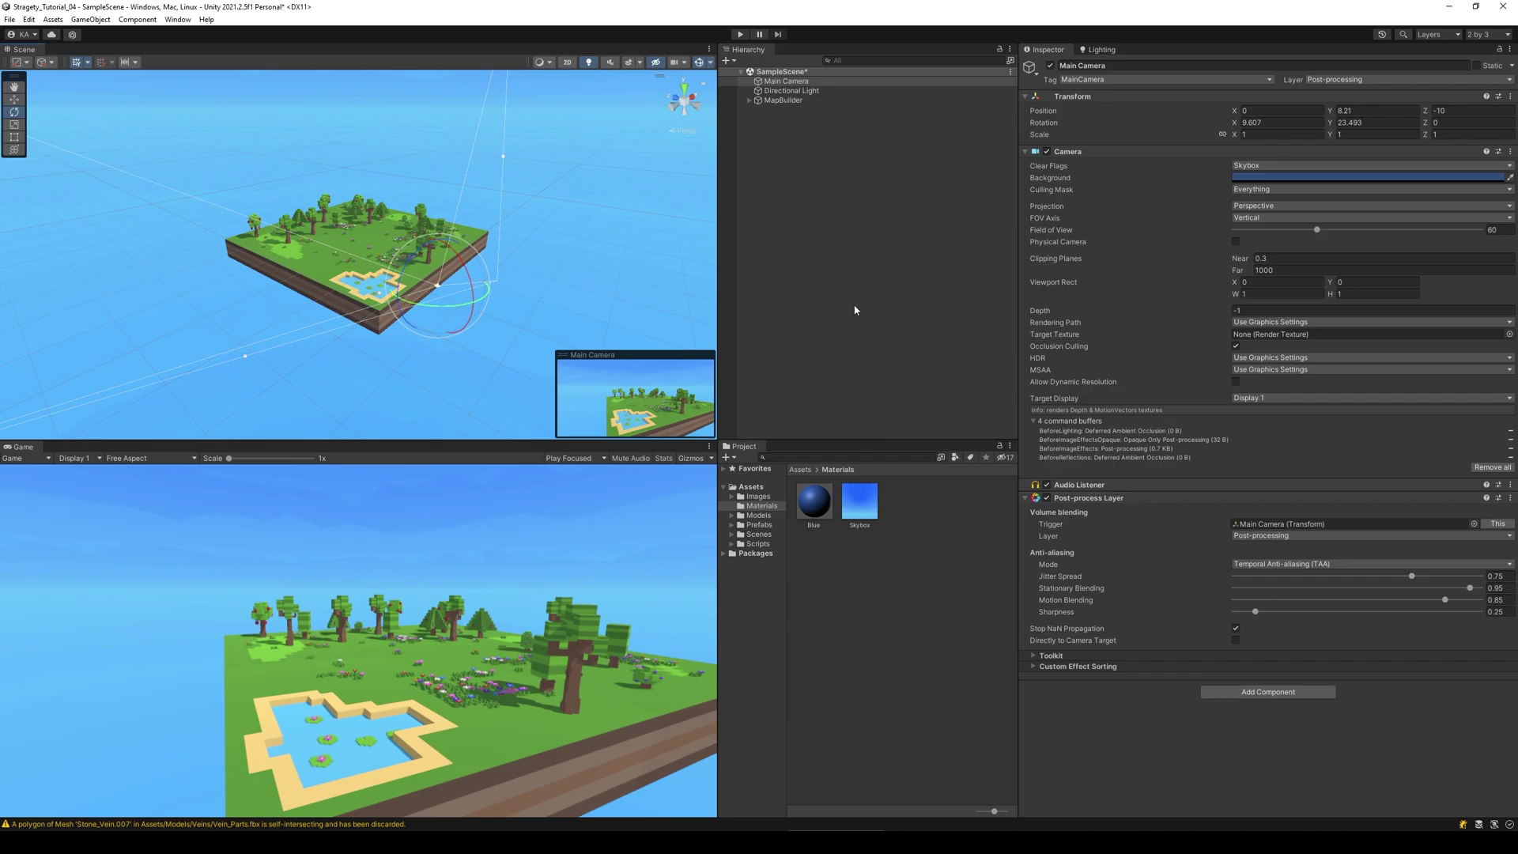
- Create an empty GameObject named 'Prost-process Volume' in the Hierarchy
click(726, 60)
click(750, 74)
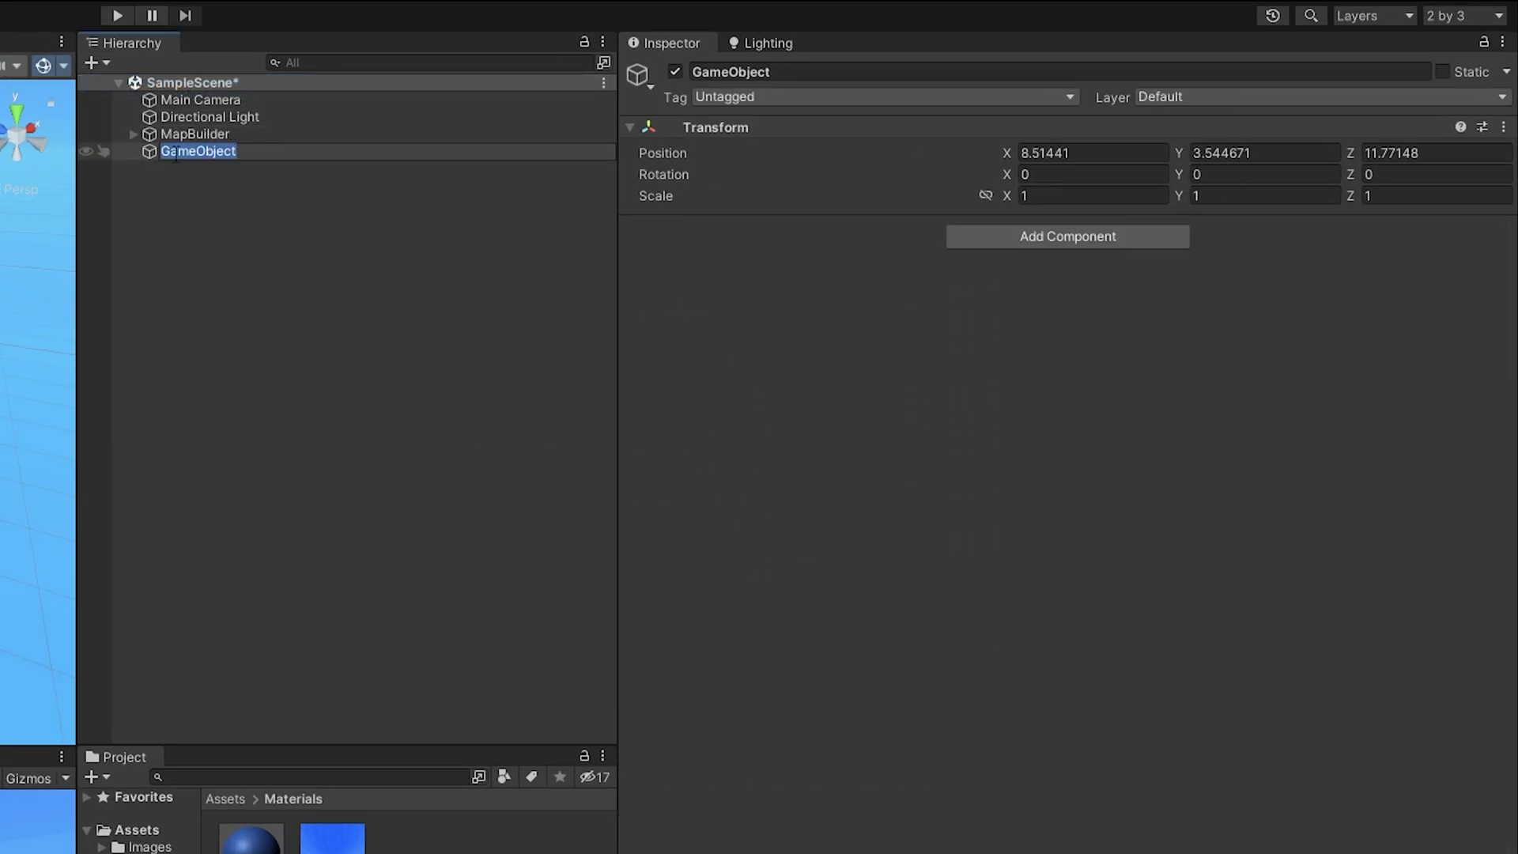
text(Prost-)
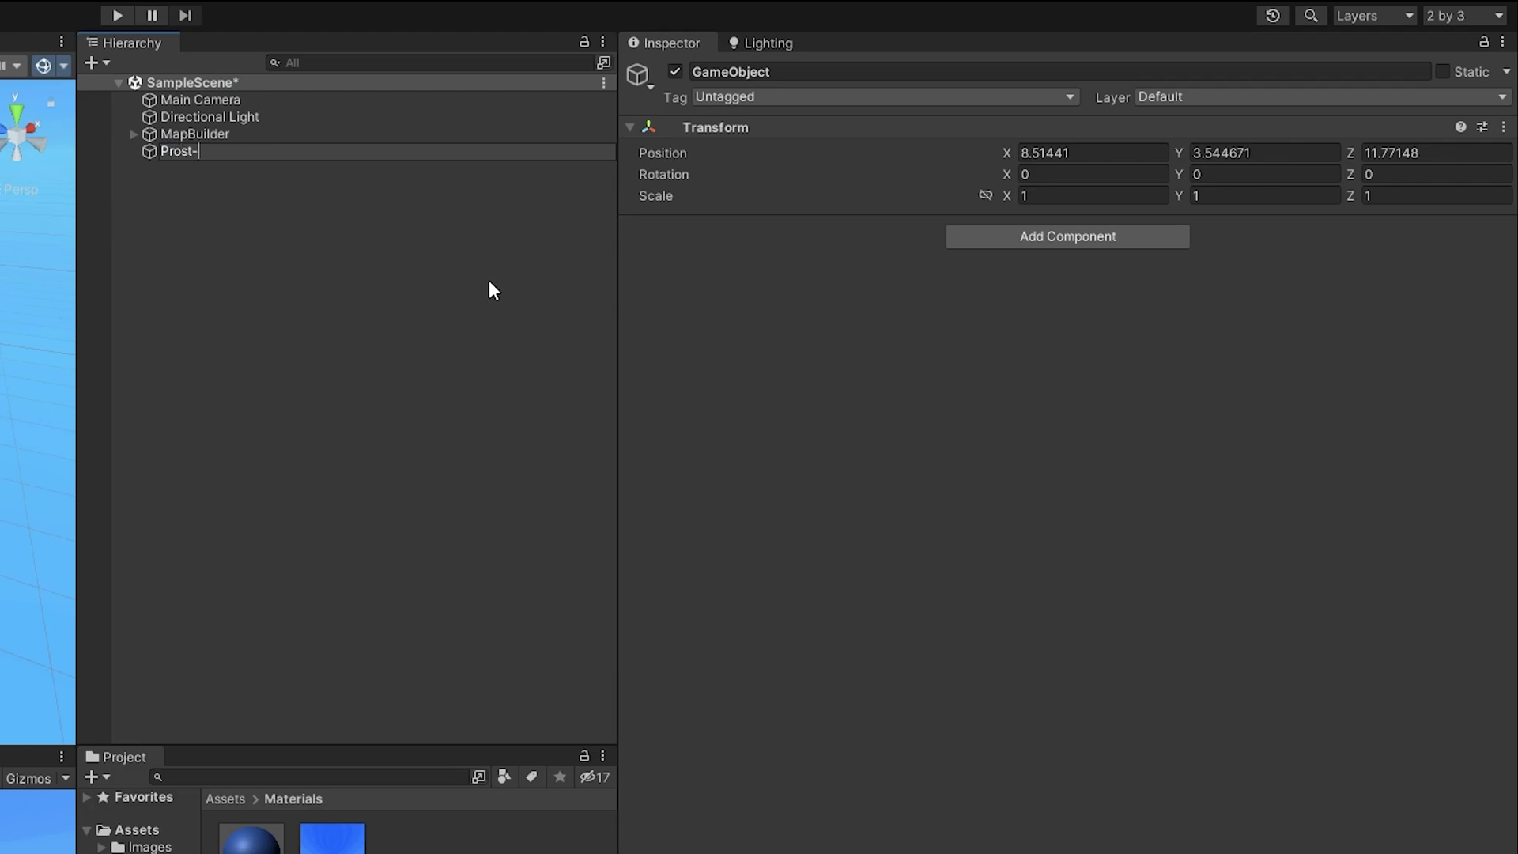
text(process Volume)
key(Return)
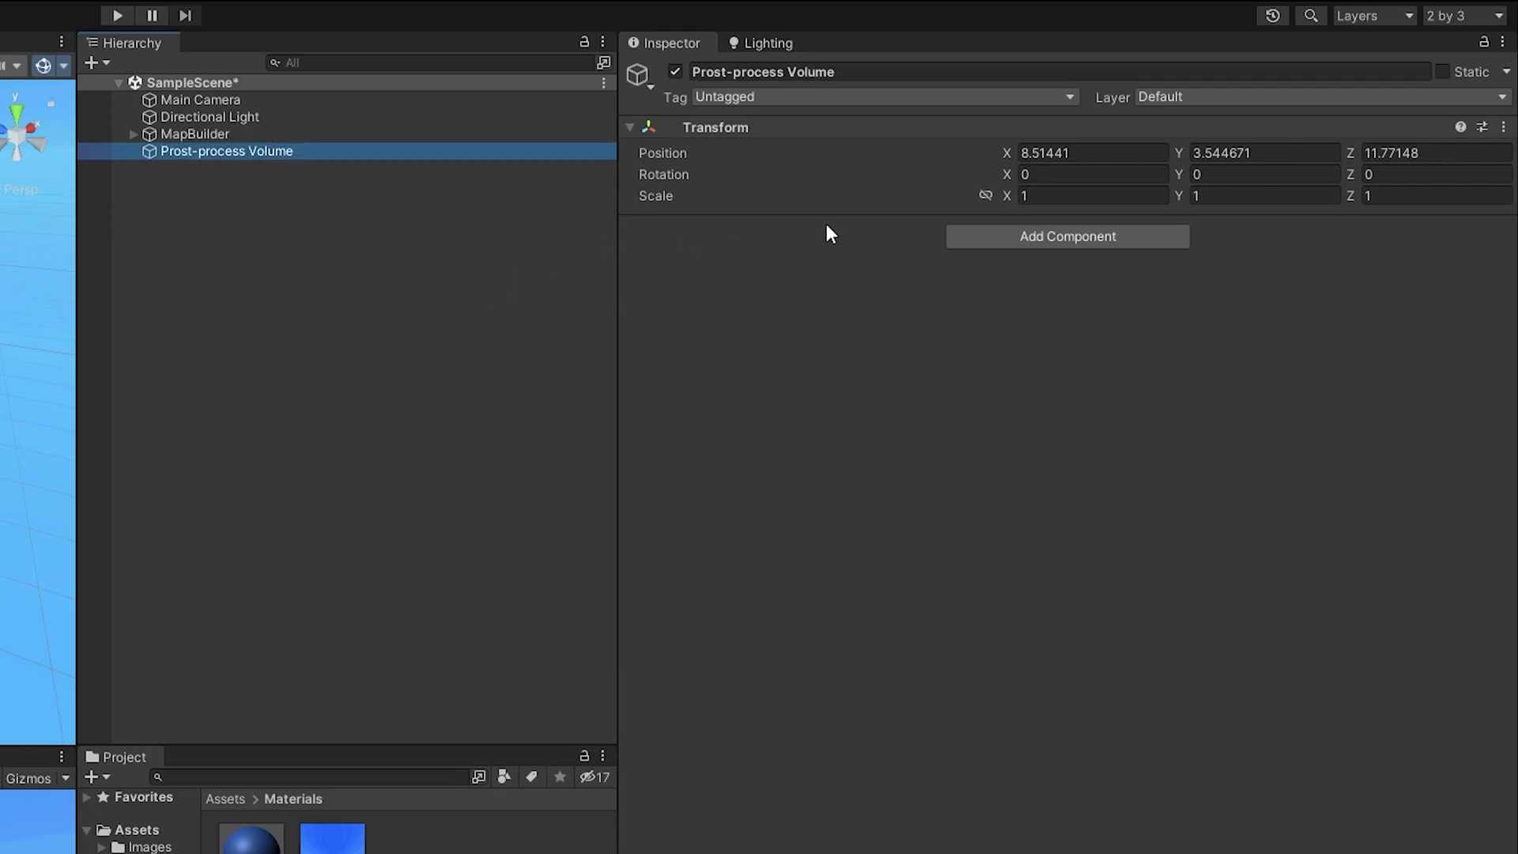
- Add a global Post-process Volume component and assign it a newly created profile
click(1028, 236)
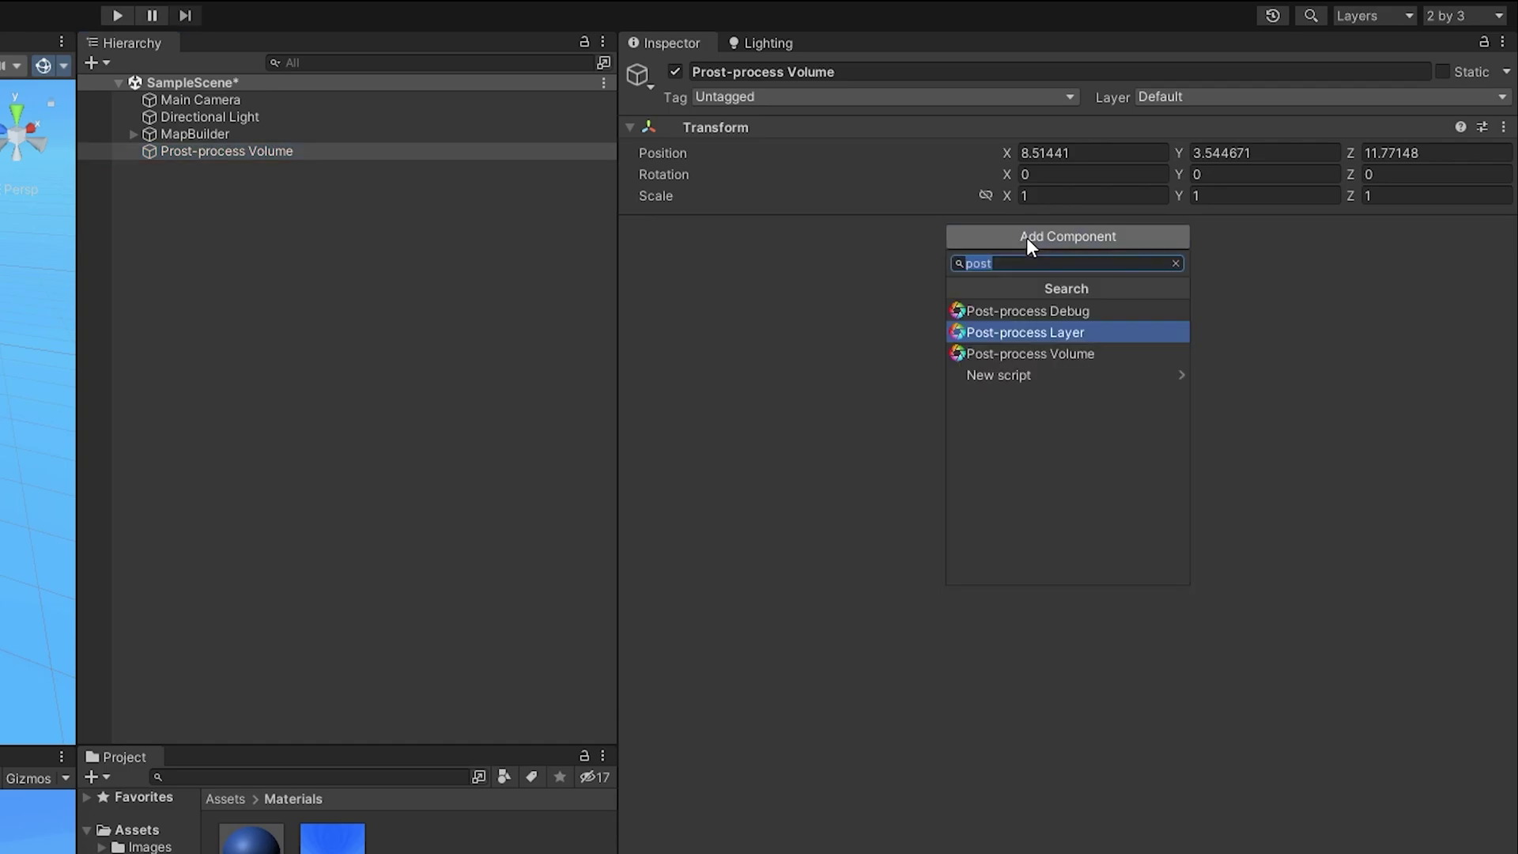
click(1016, 352)
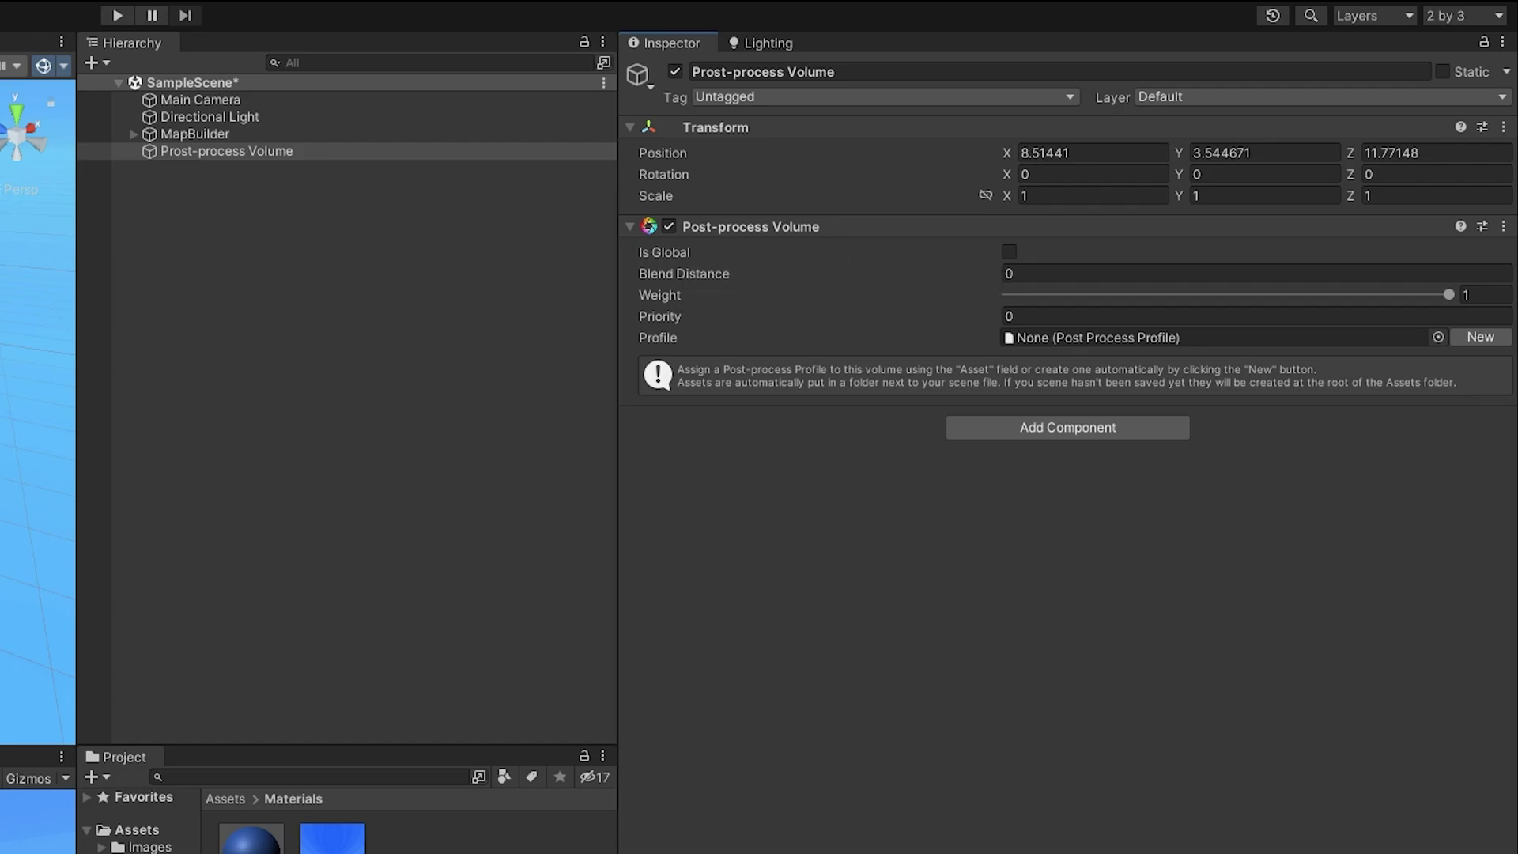
click(1007, 253)
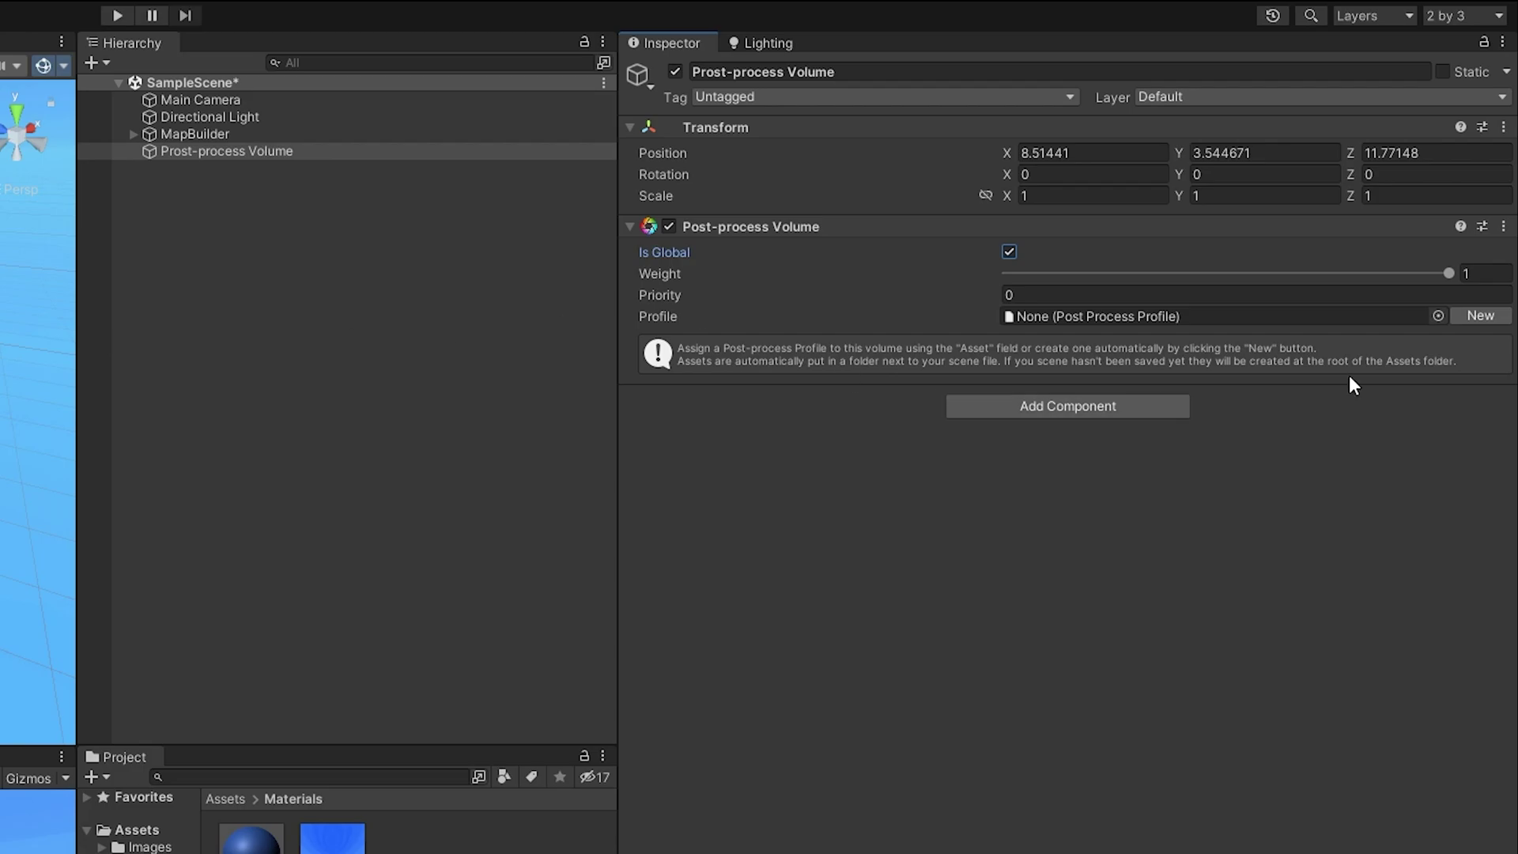
mouse_move(917, 299)
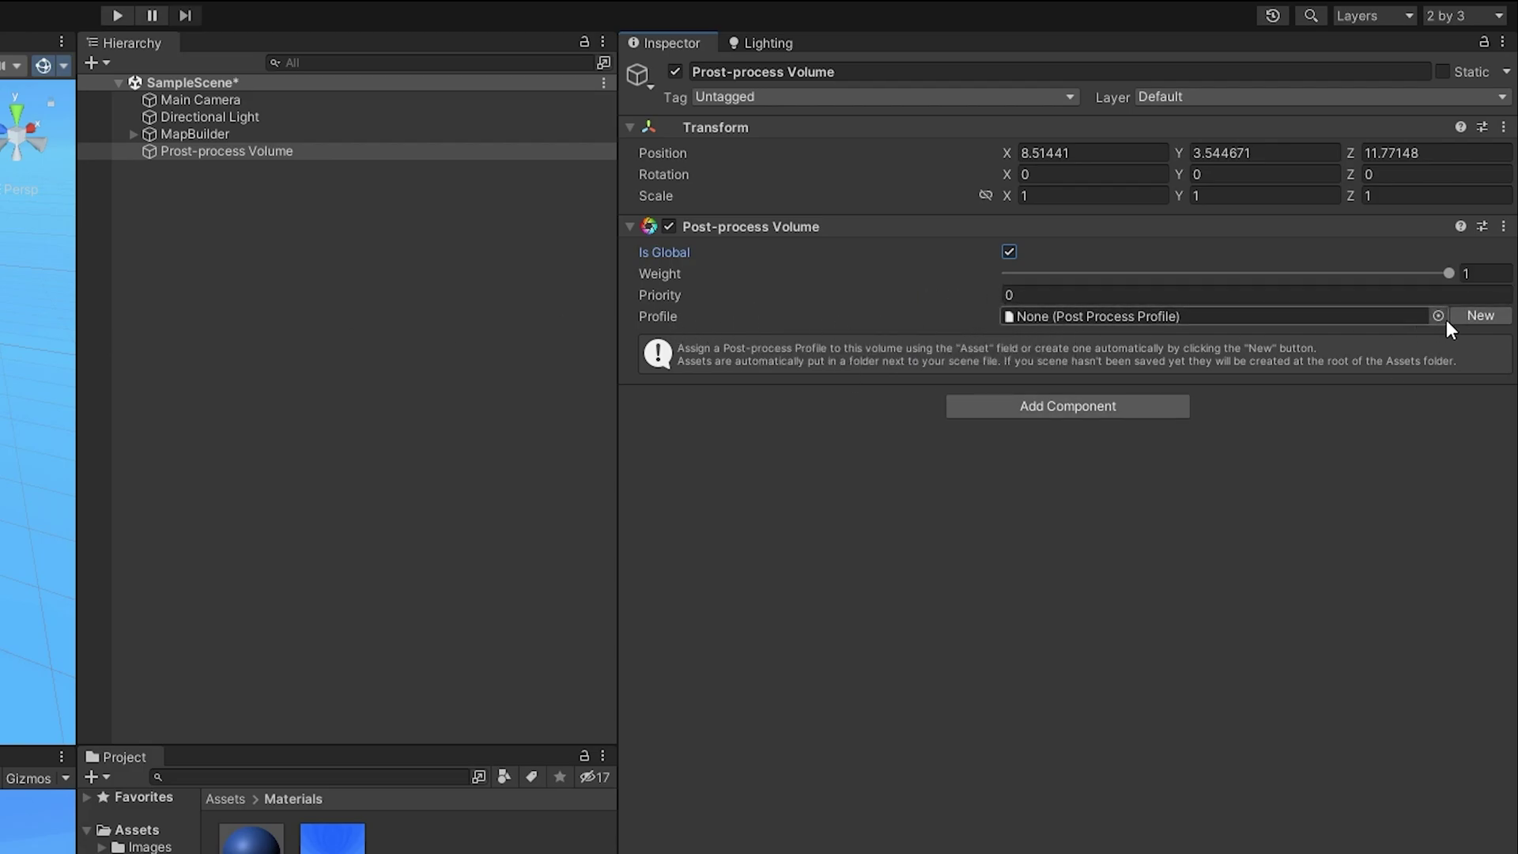
click(1476, 316)
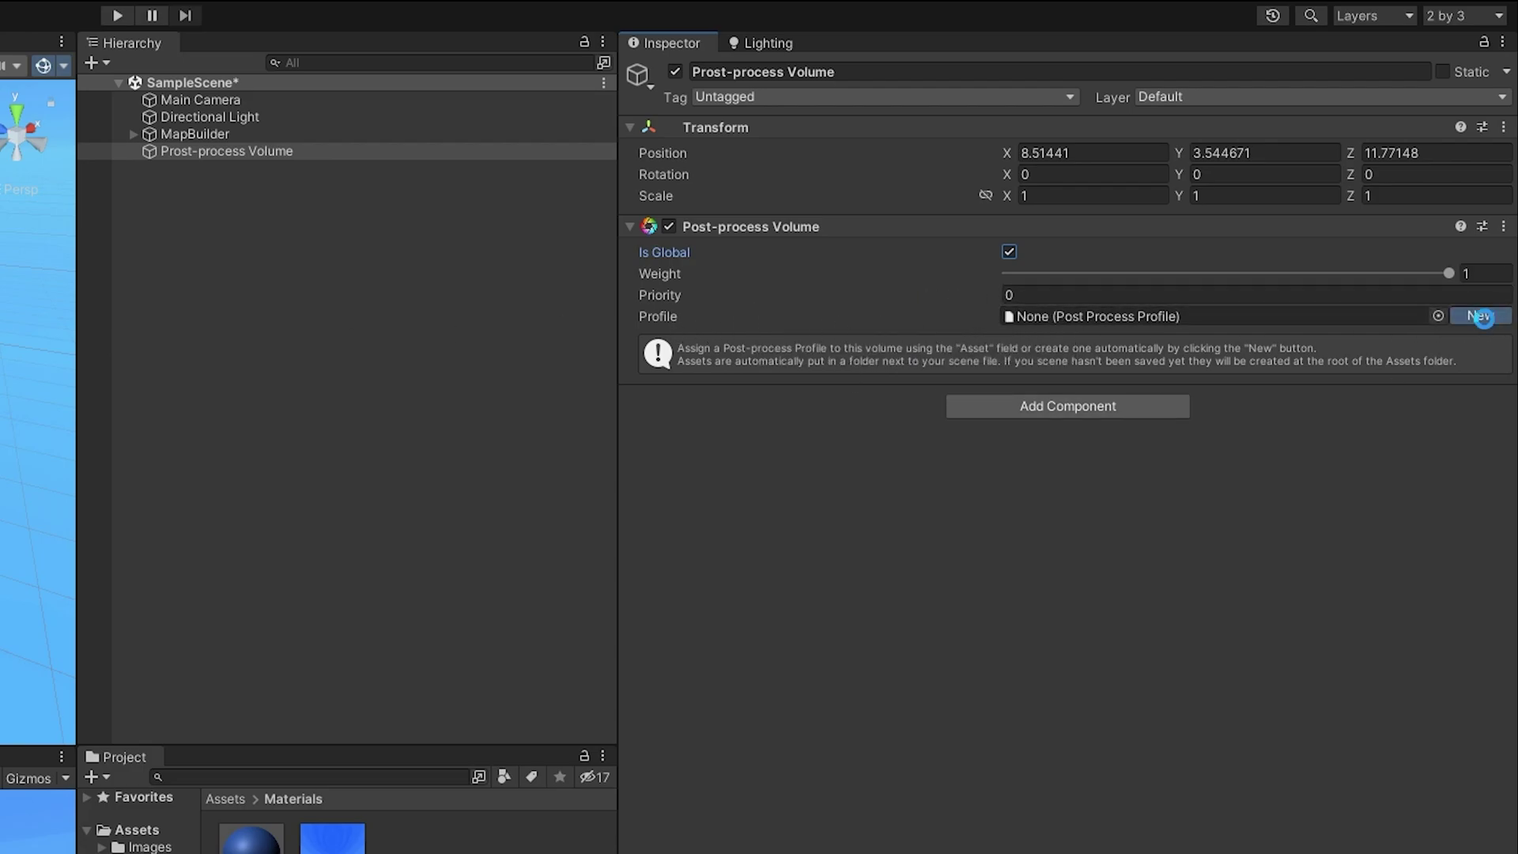
click(1058, 316)
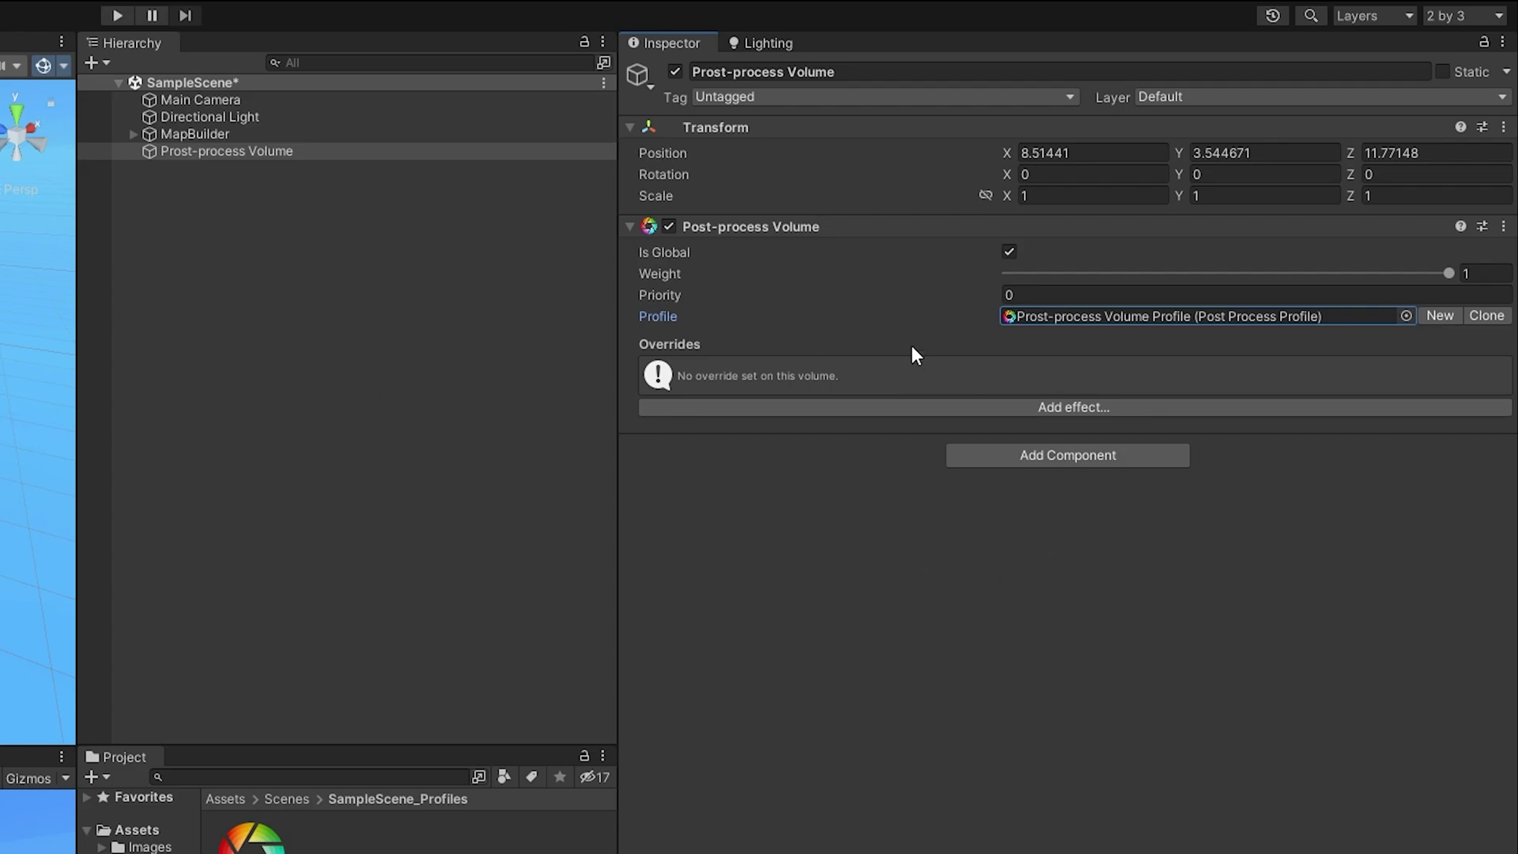
- Add Ambient Occlusion to the profile and set its mode to Scalable Ambient Obscurance
click(989, 413)
mouse_move(1044, 429)
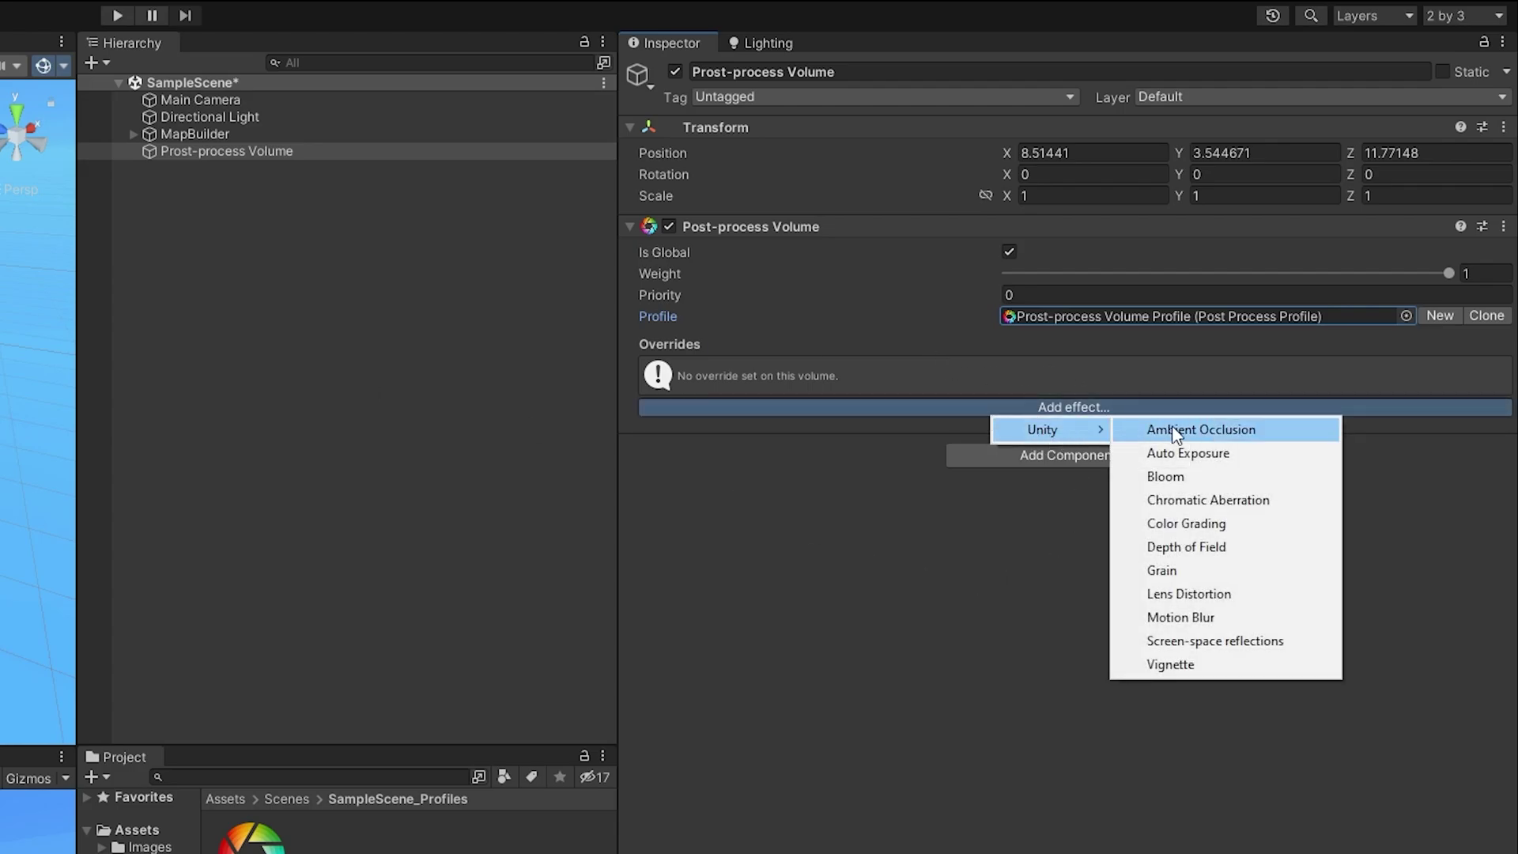
click(1197, 431)
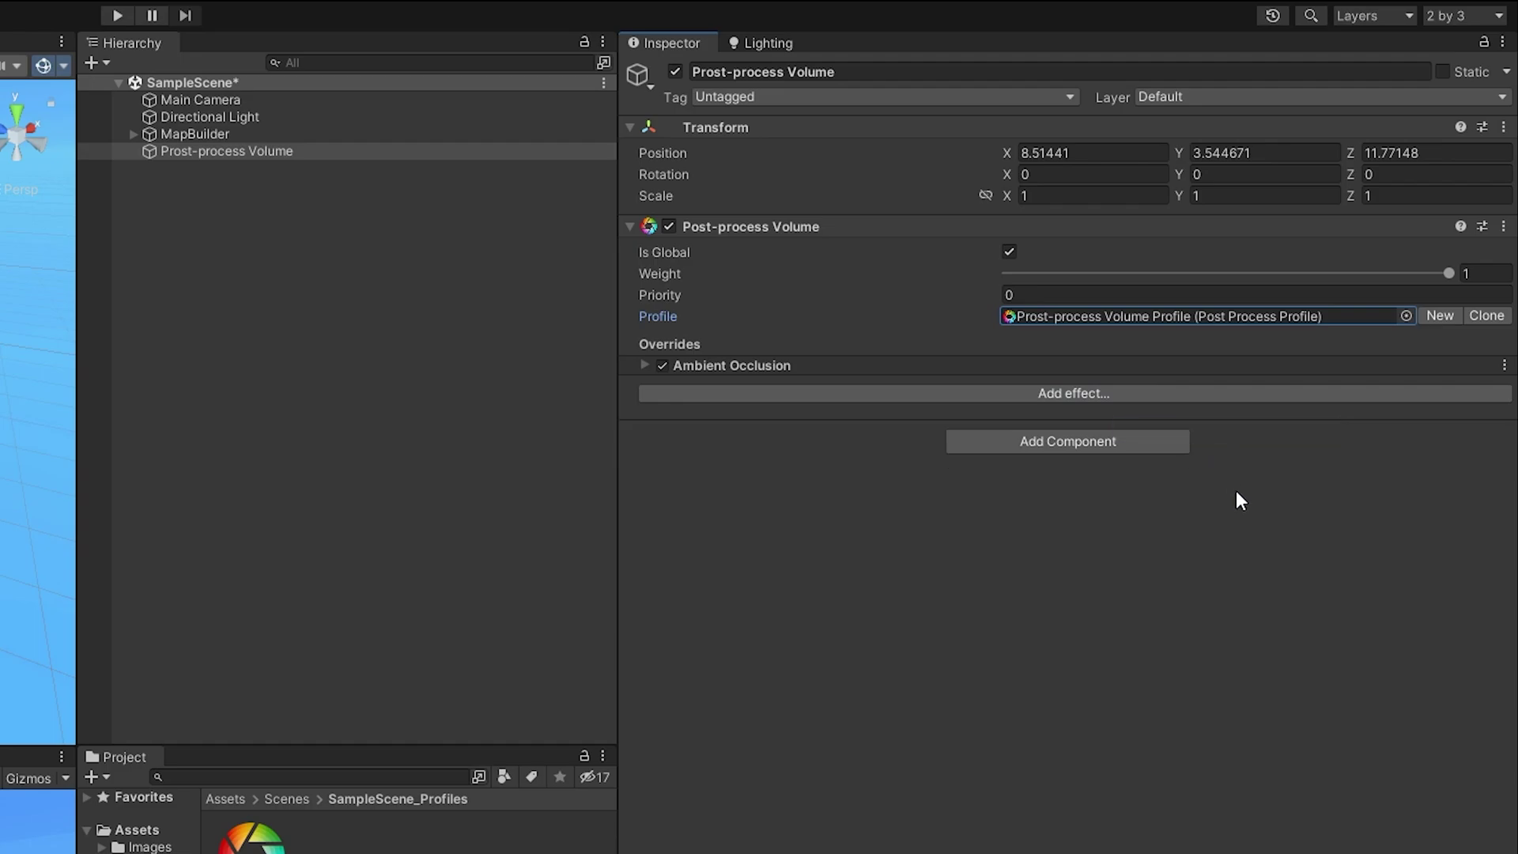
click(645, 366)
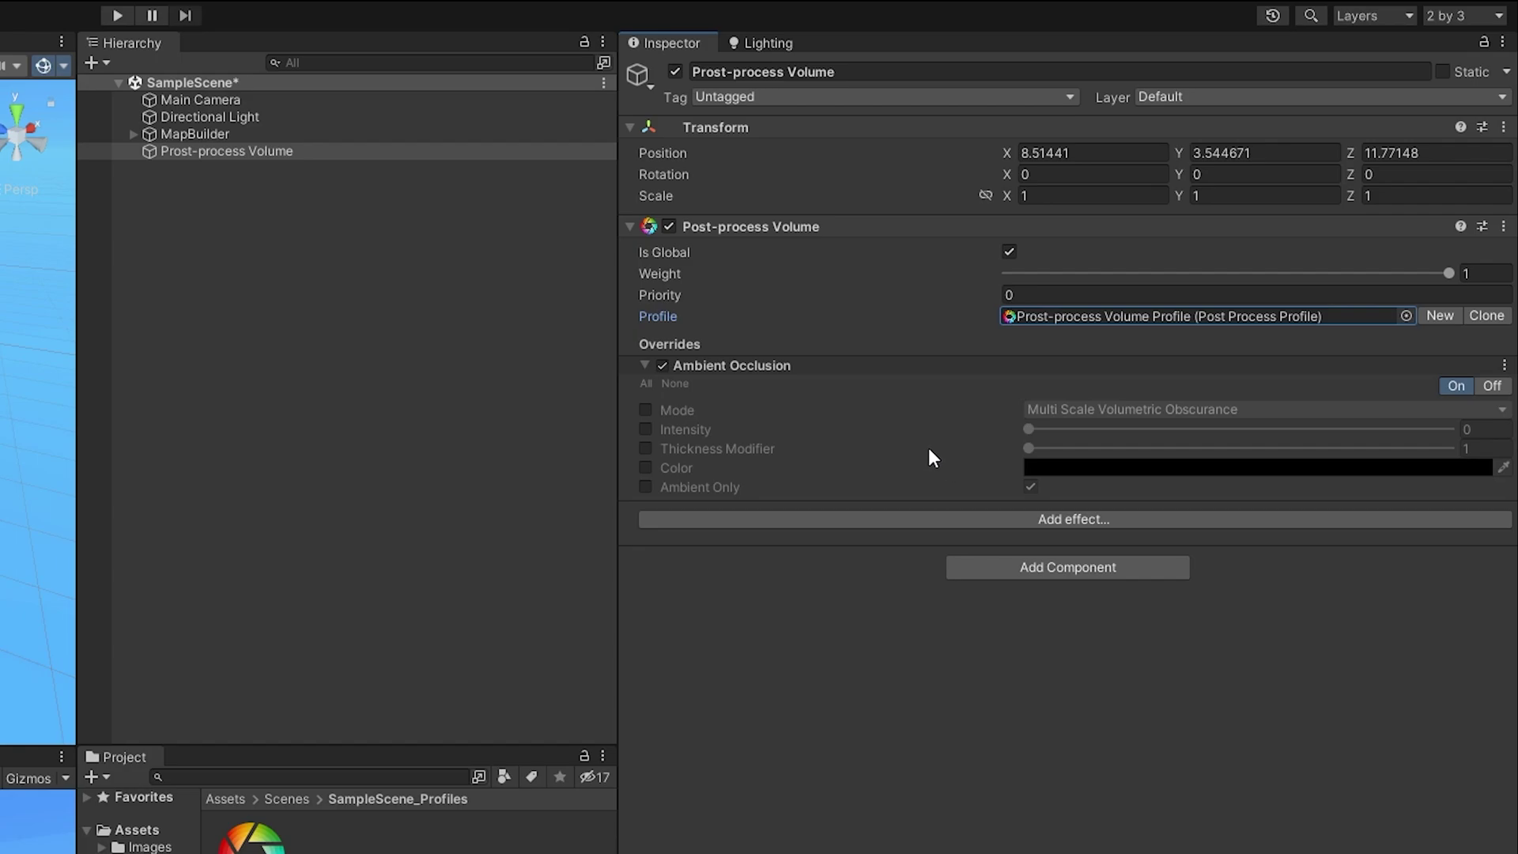
click(1080, 401)
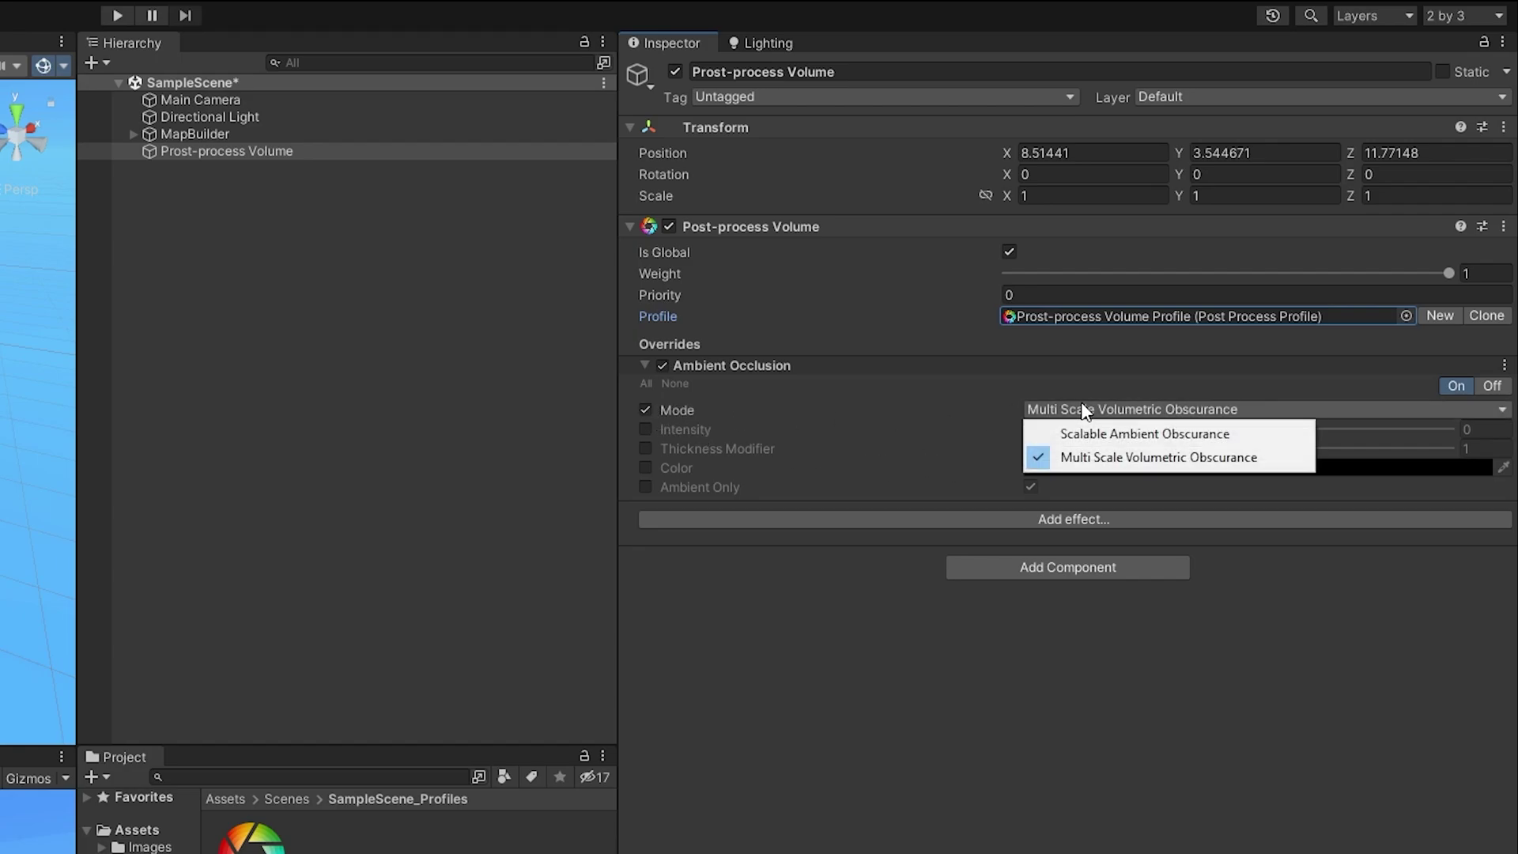
click(1119, 418)
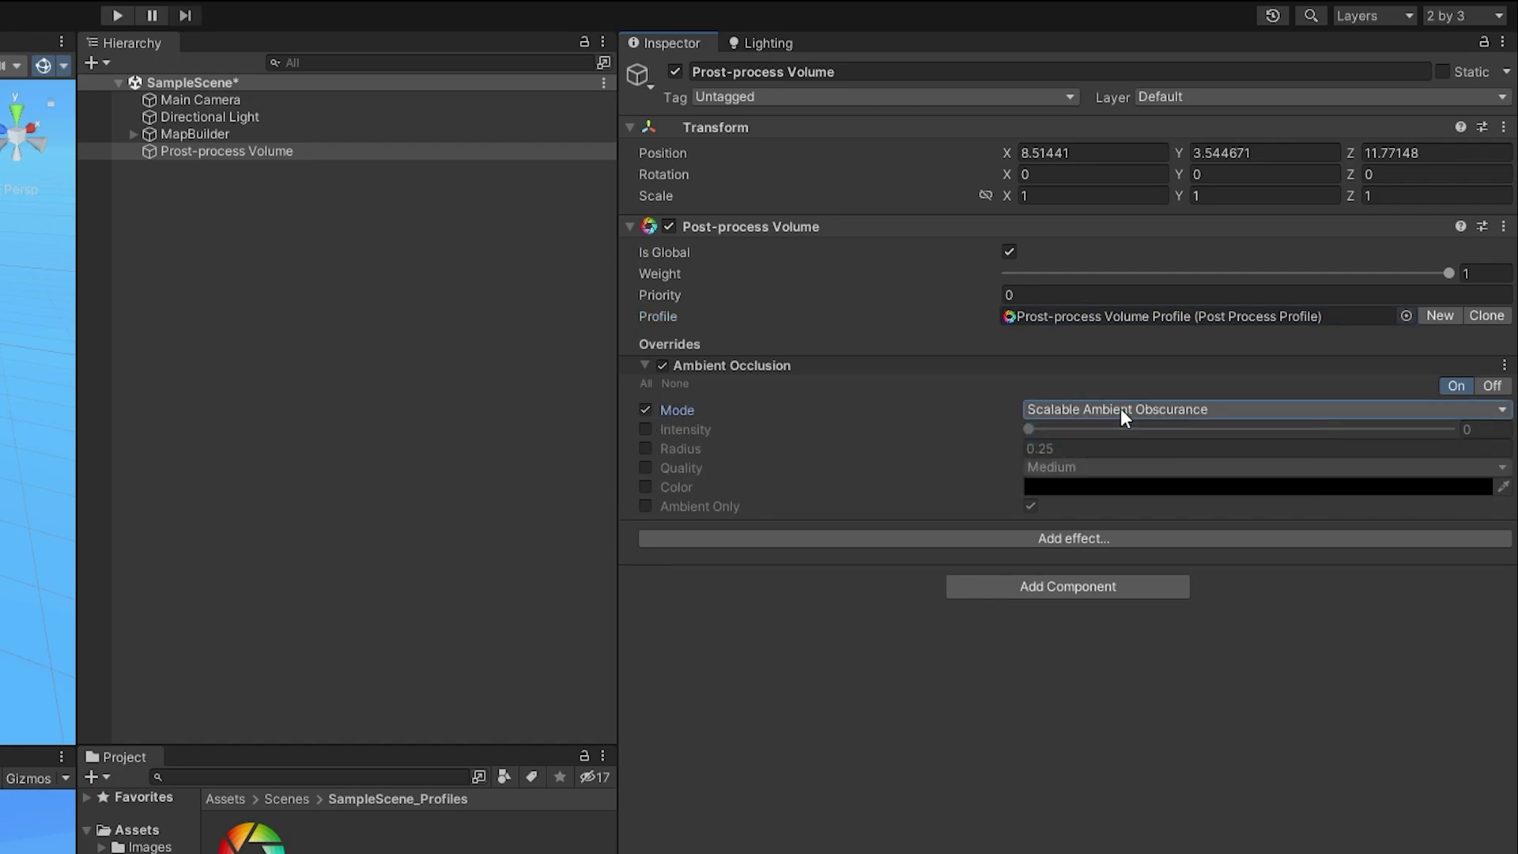
- Override Ambient Occlusion intensity to 0.5 and quality to Ultra
click(644, 429)
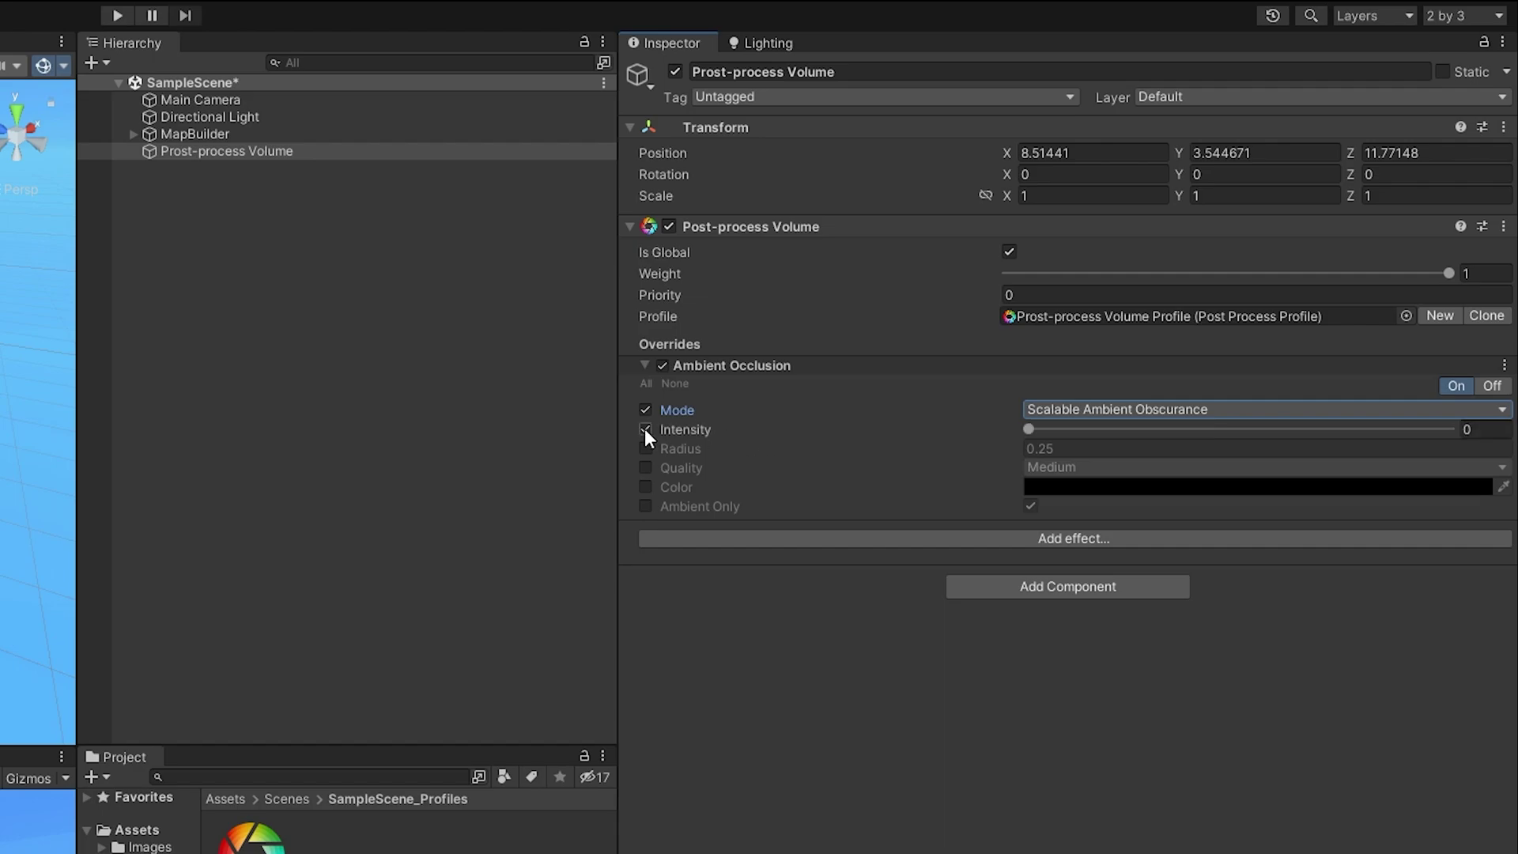
click(1490, 428)
text(0.5)
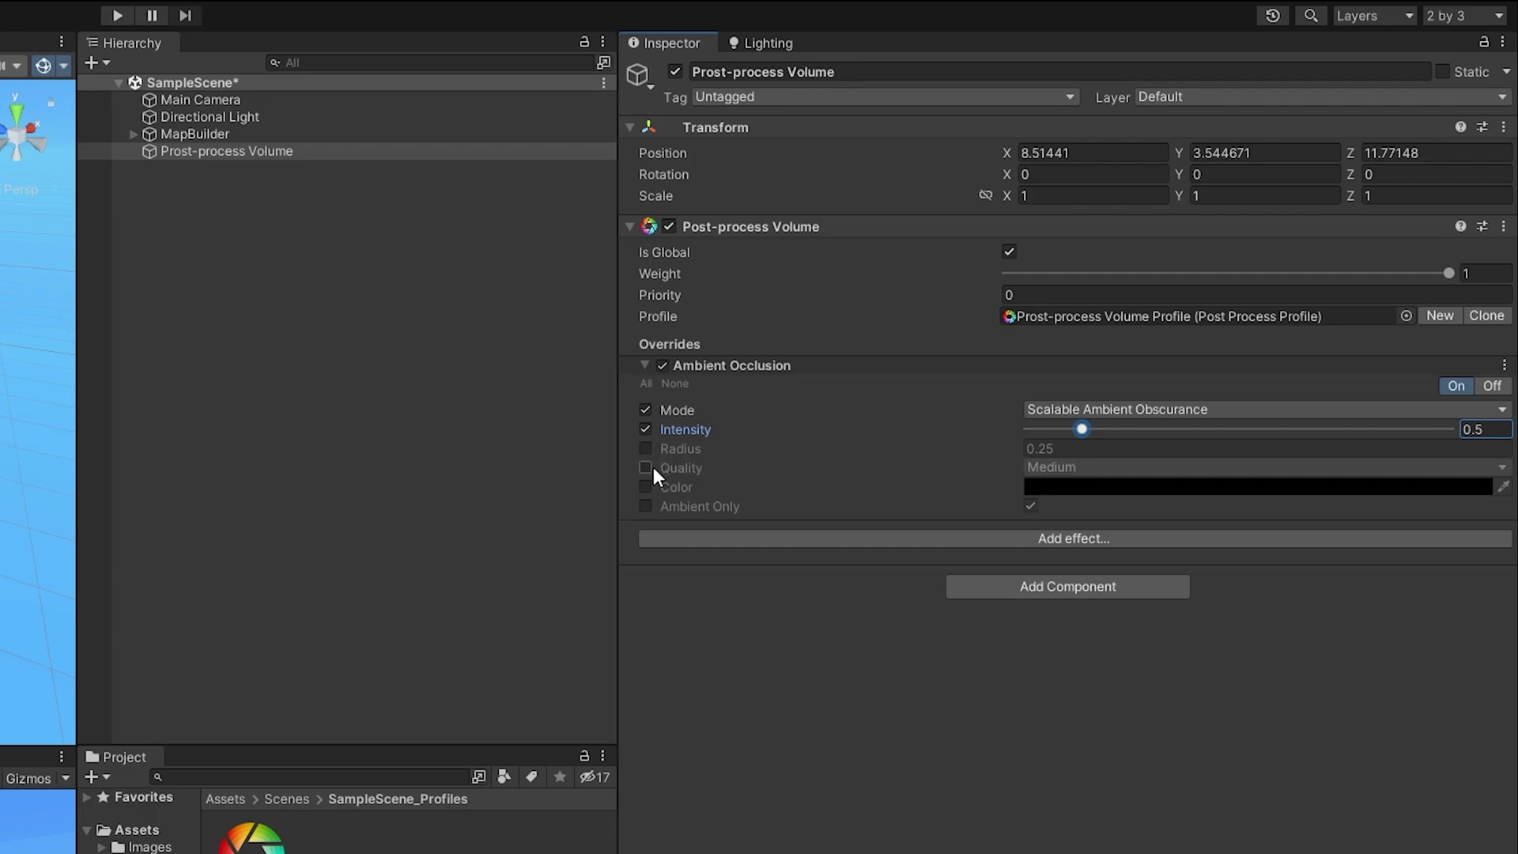
click(652, 466)
click(1046, 471)
click(1084, 581)
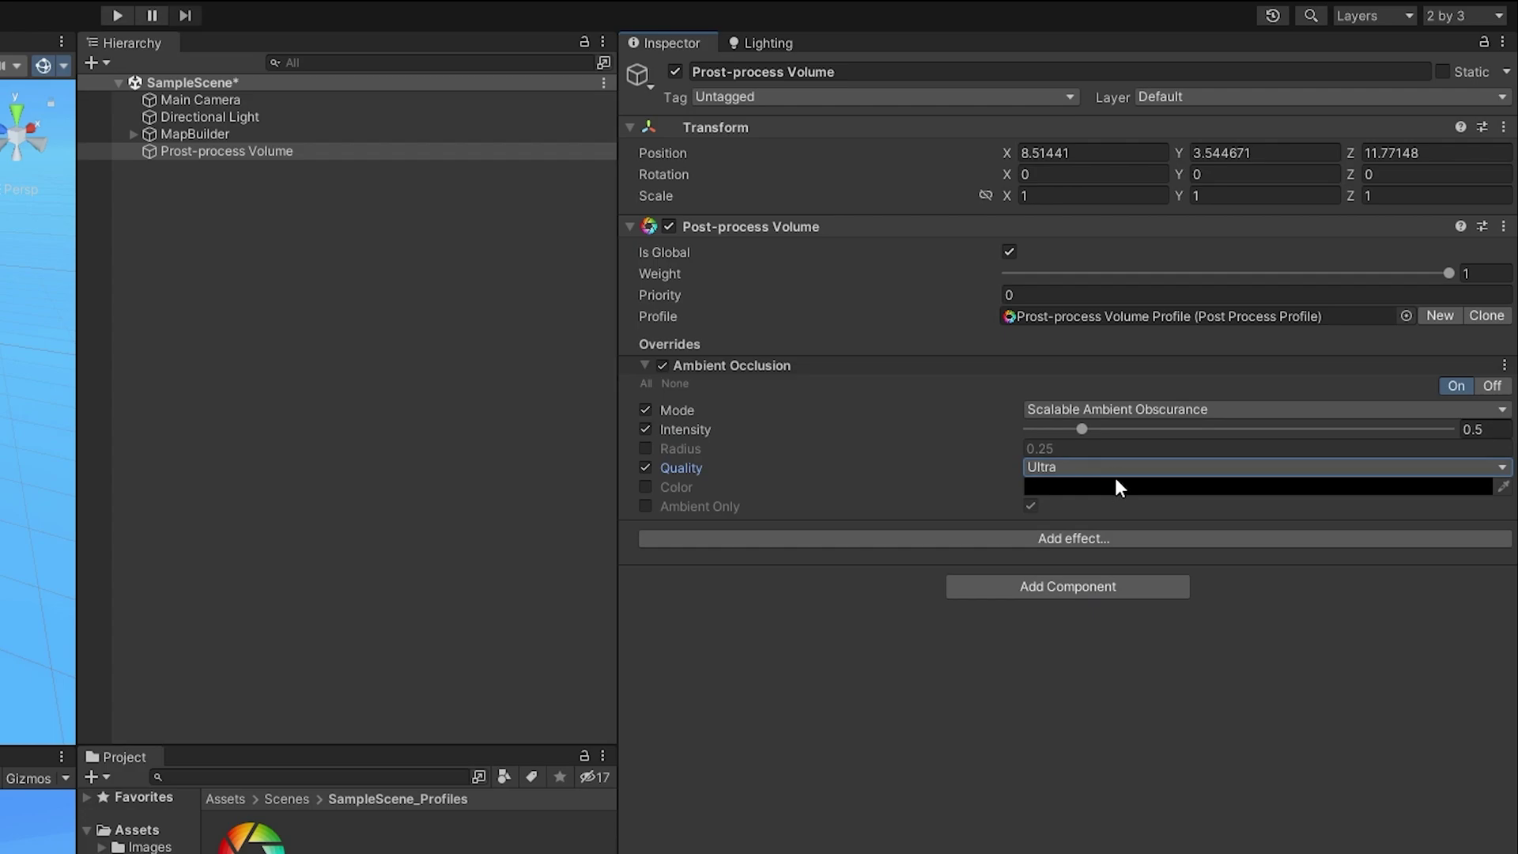
- Add Color Grading to the profile with ACES tonemapping mode
click(846, 544)
mouse_move(948, 558)
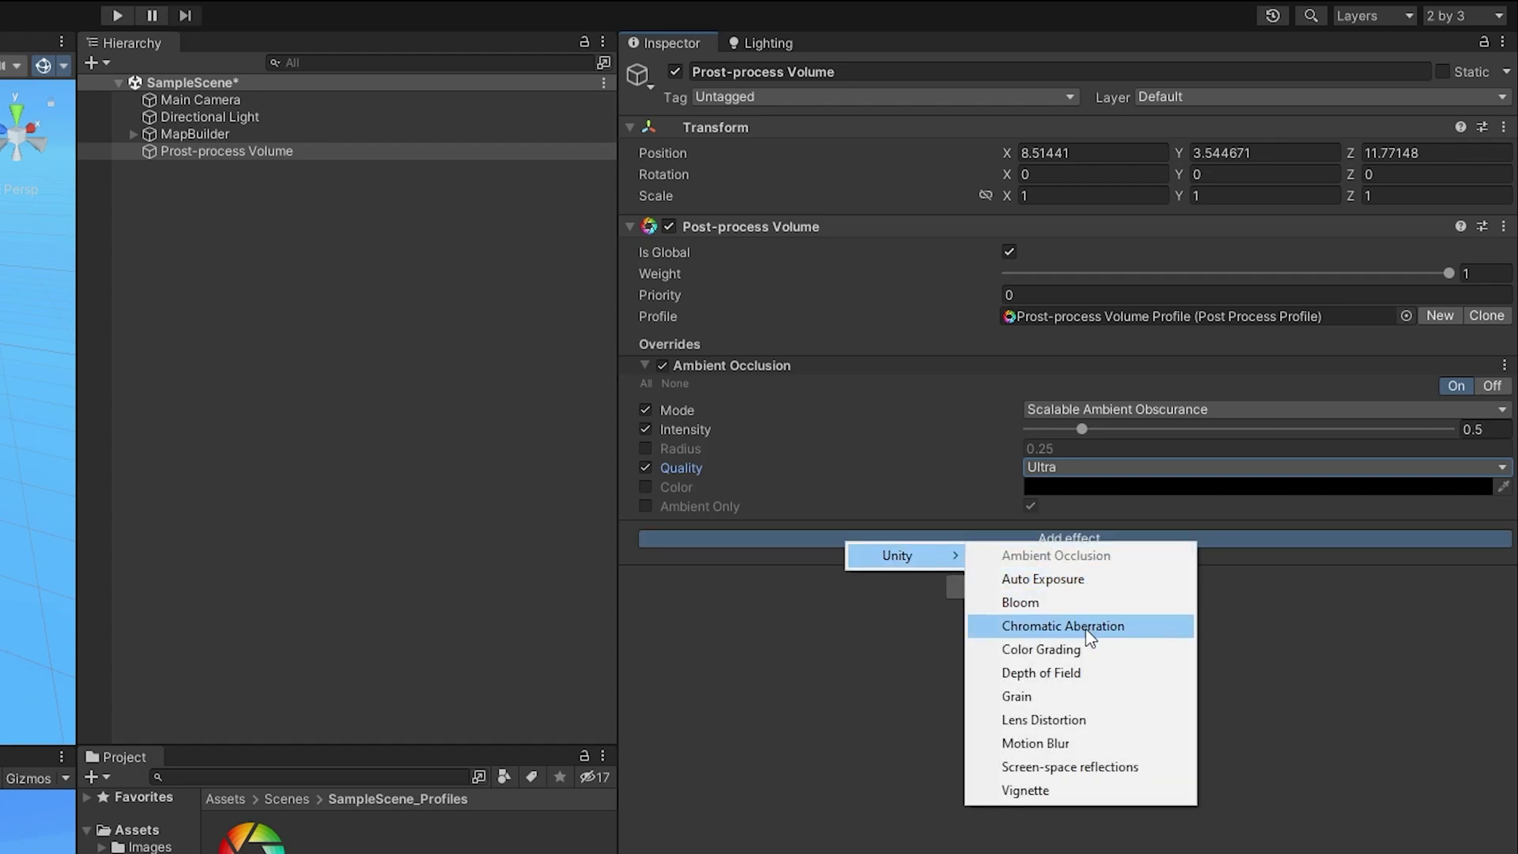
click(1087, 648)
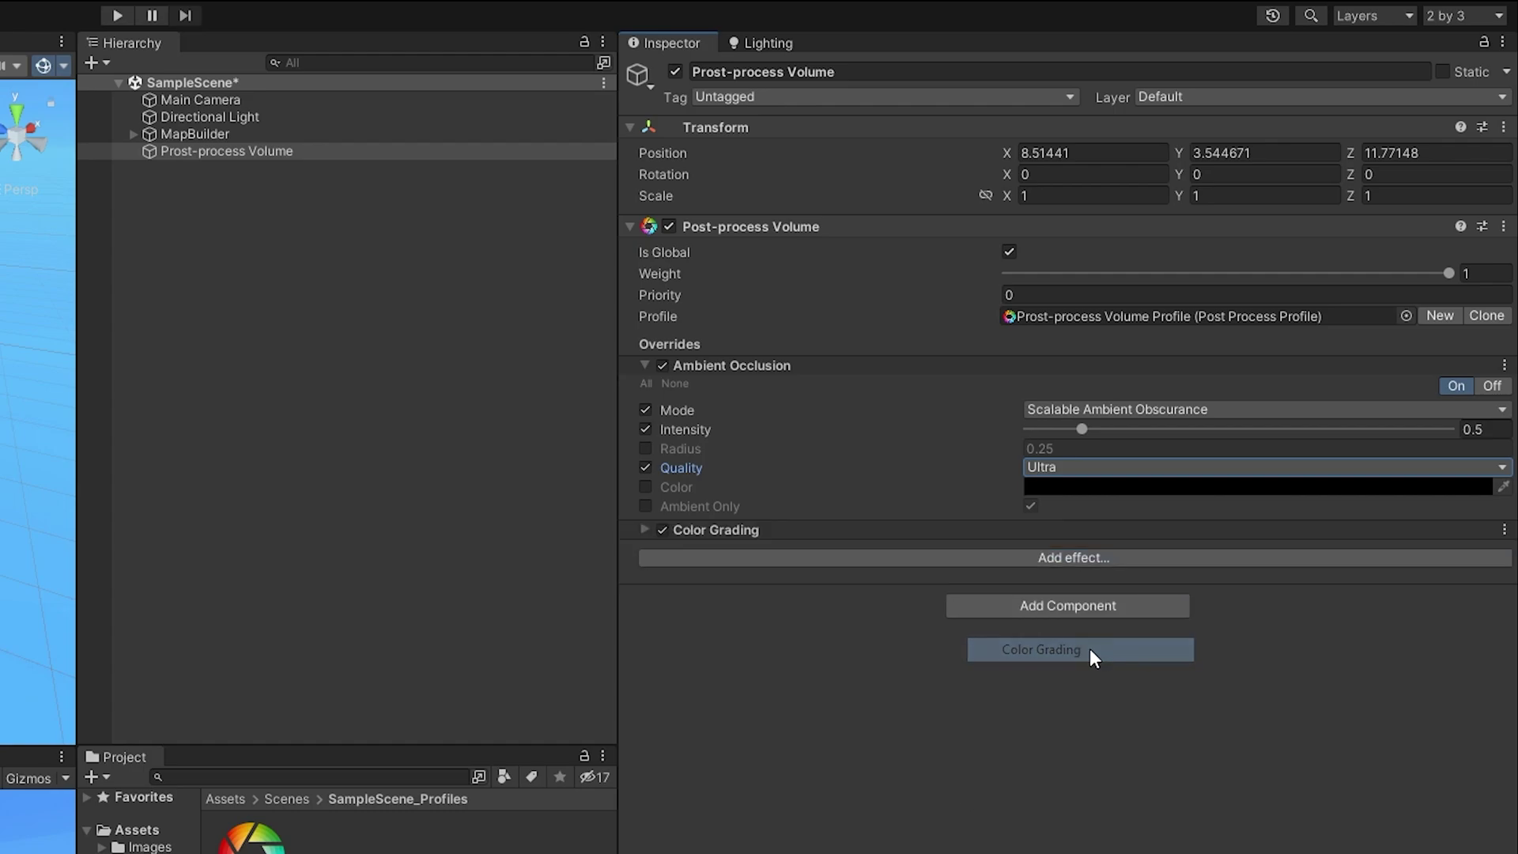
click(645, 531)
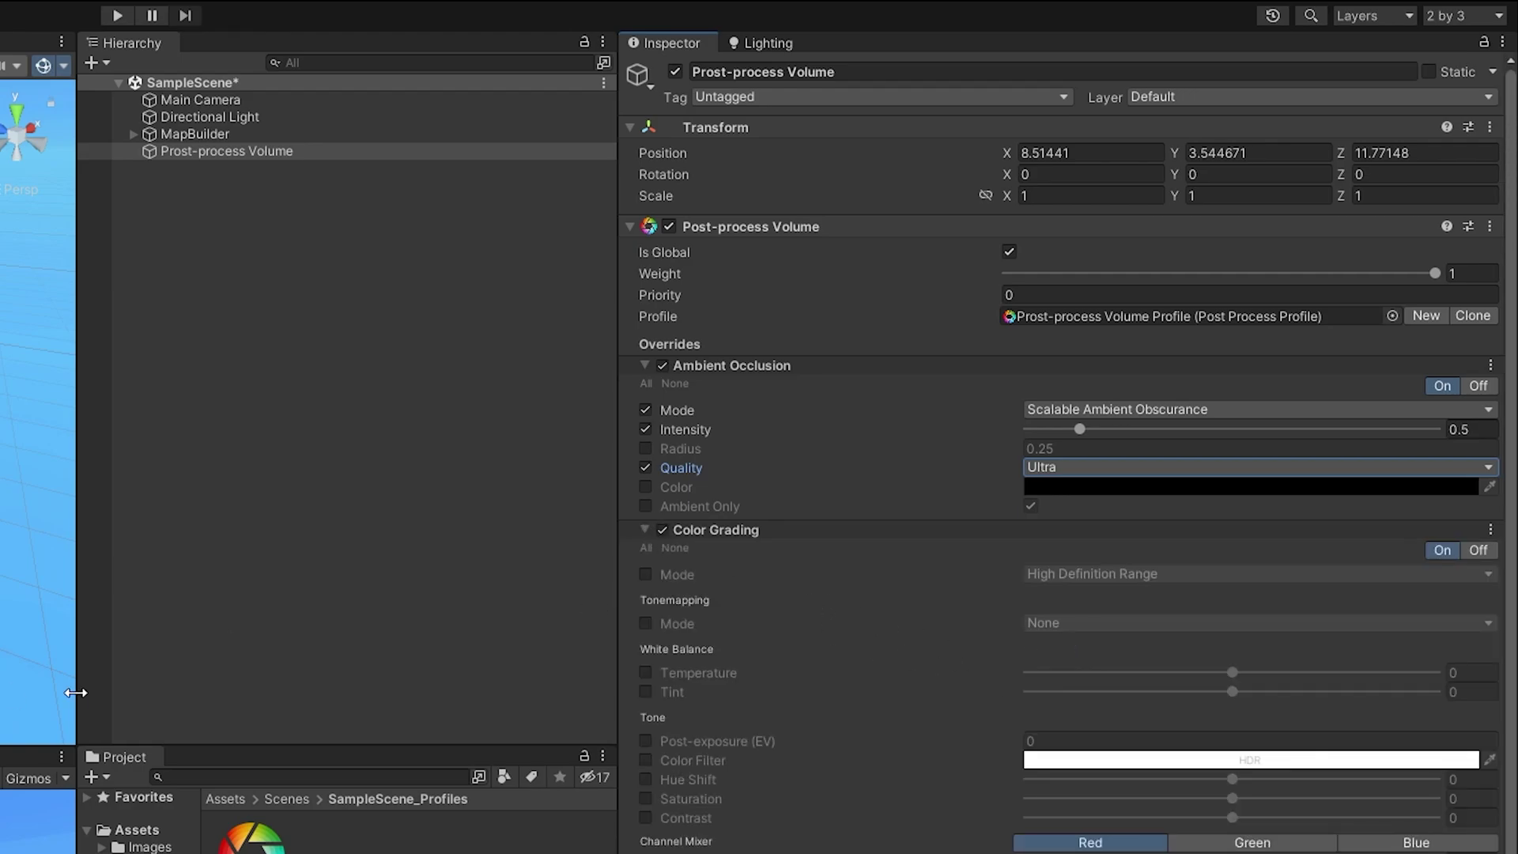
click(645, 623)
click(1061, 623)
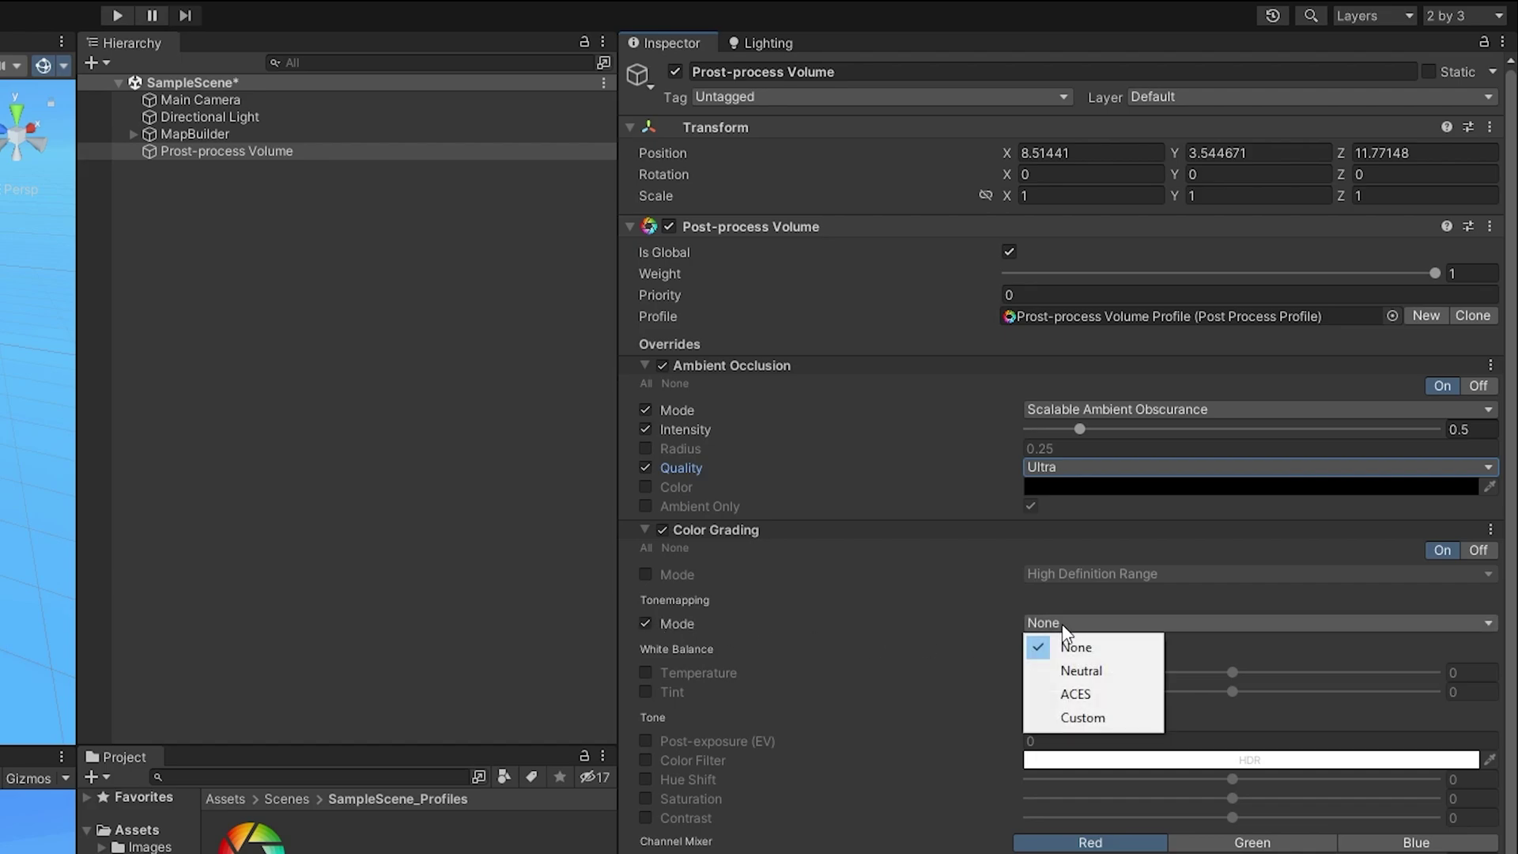
click(1103, 696)
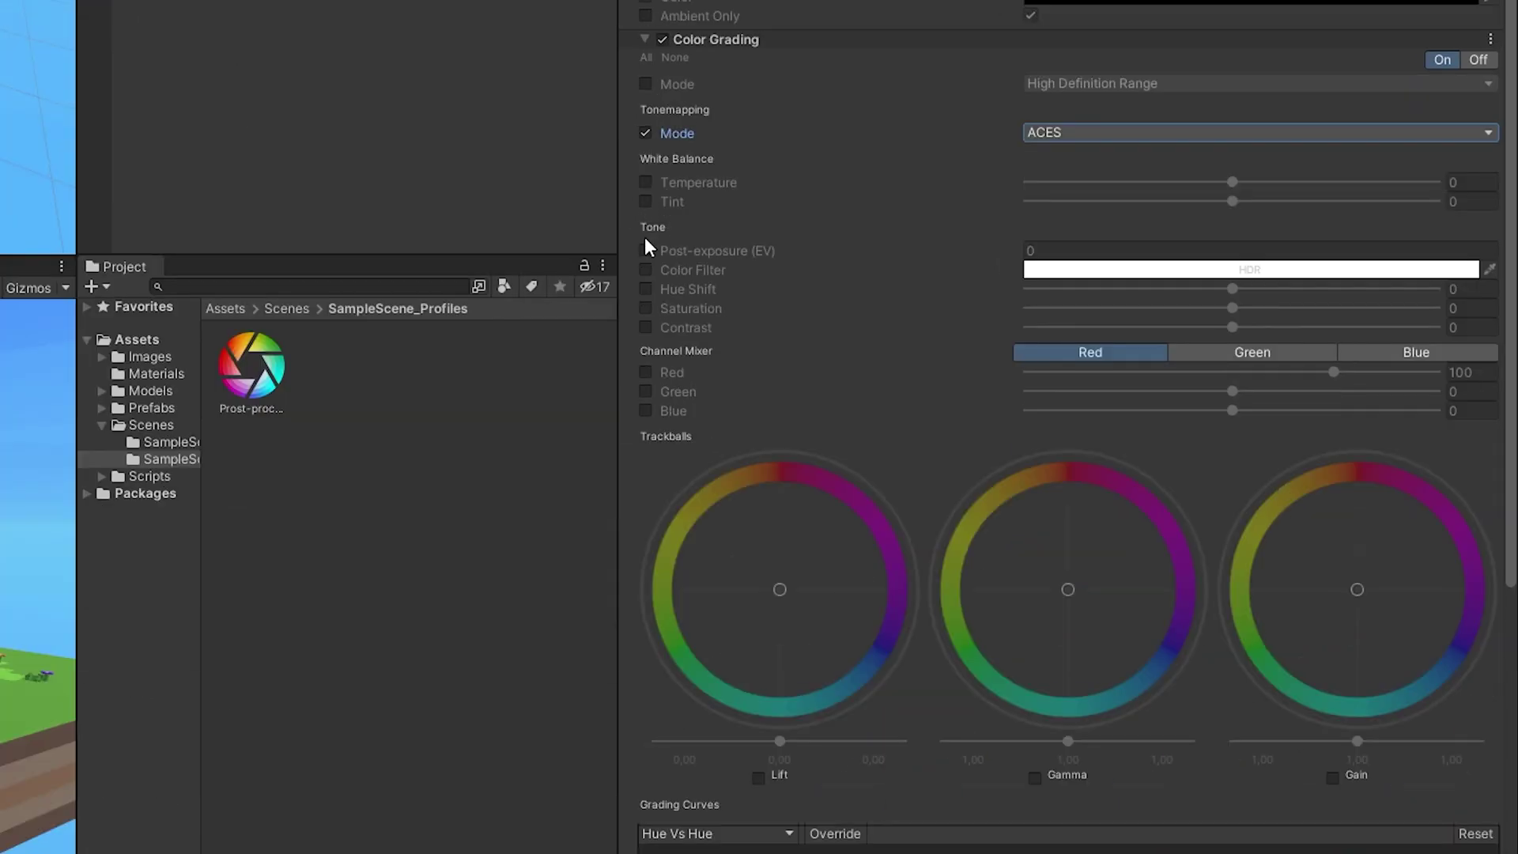
- Set Color Grading post-exposure to 1, saturation to 4 and contrast to 4
click(646, 249)
click(1099, 251)
text(1)
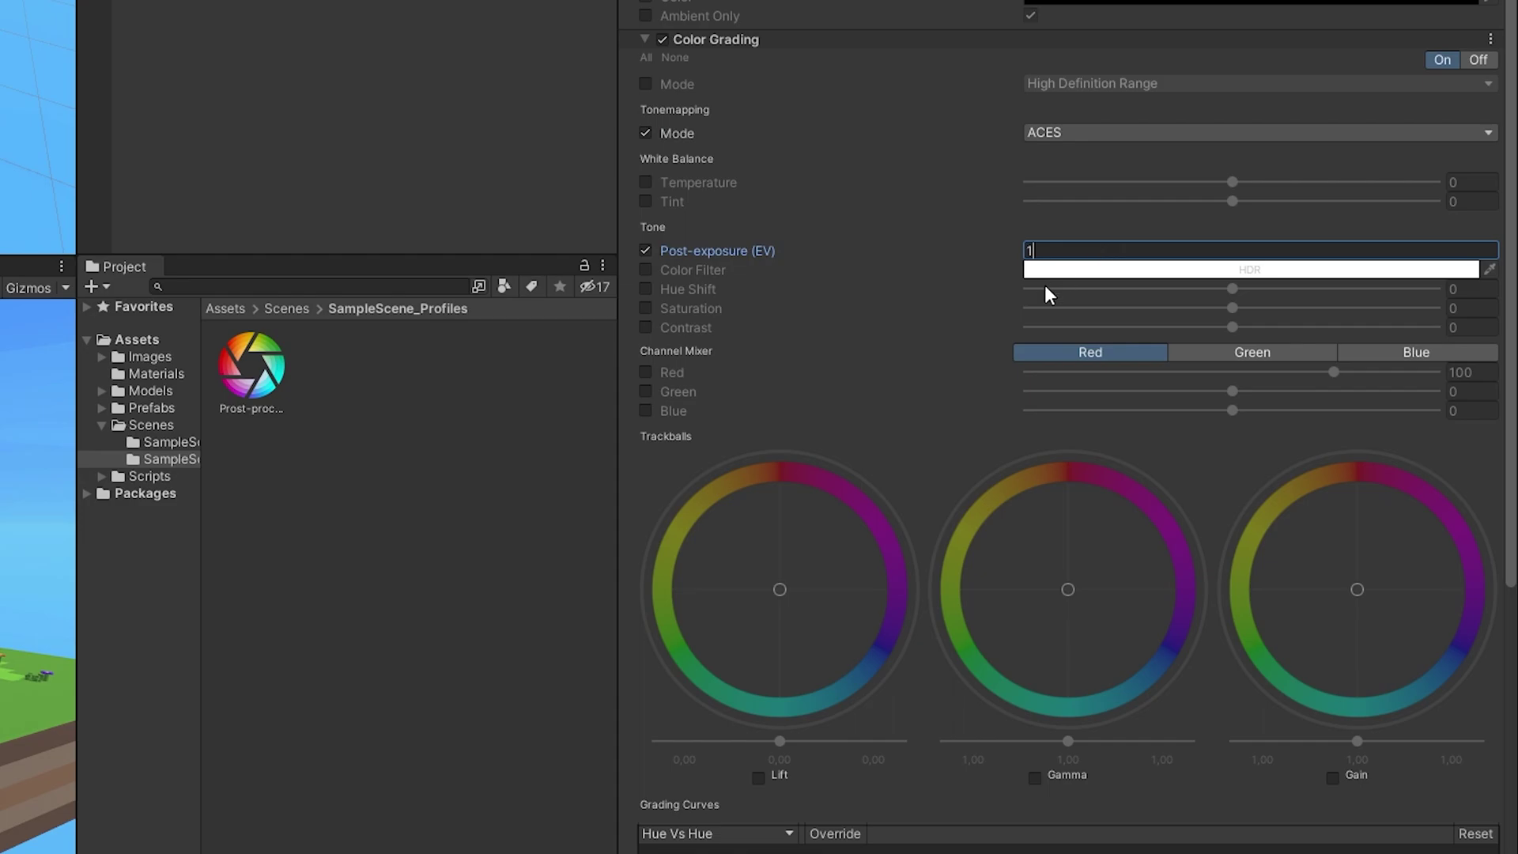
click(644, 307)
click(645, 327)
click(1472, 307)
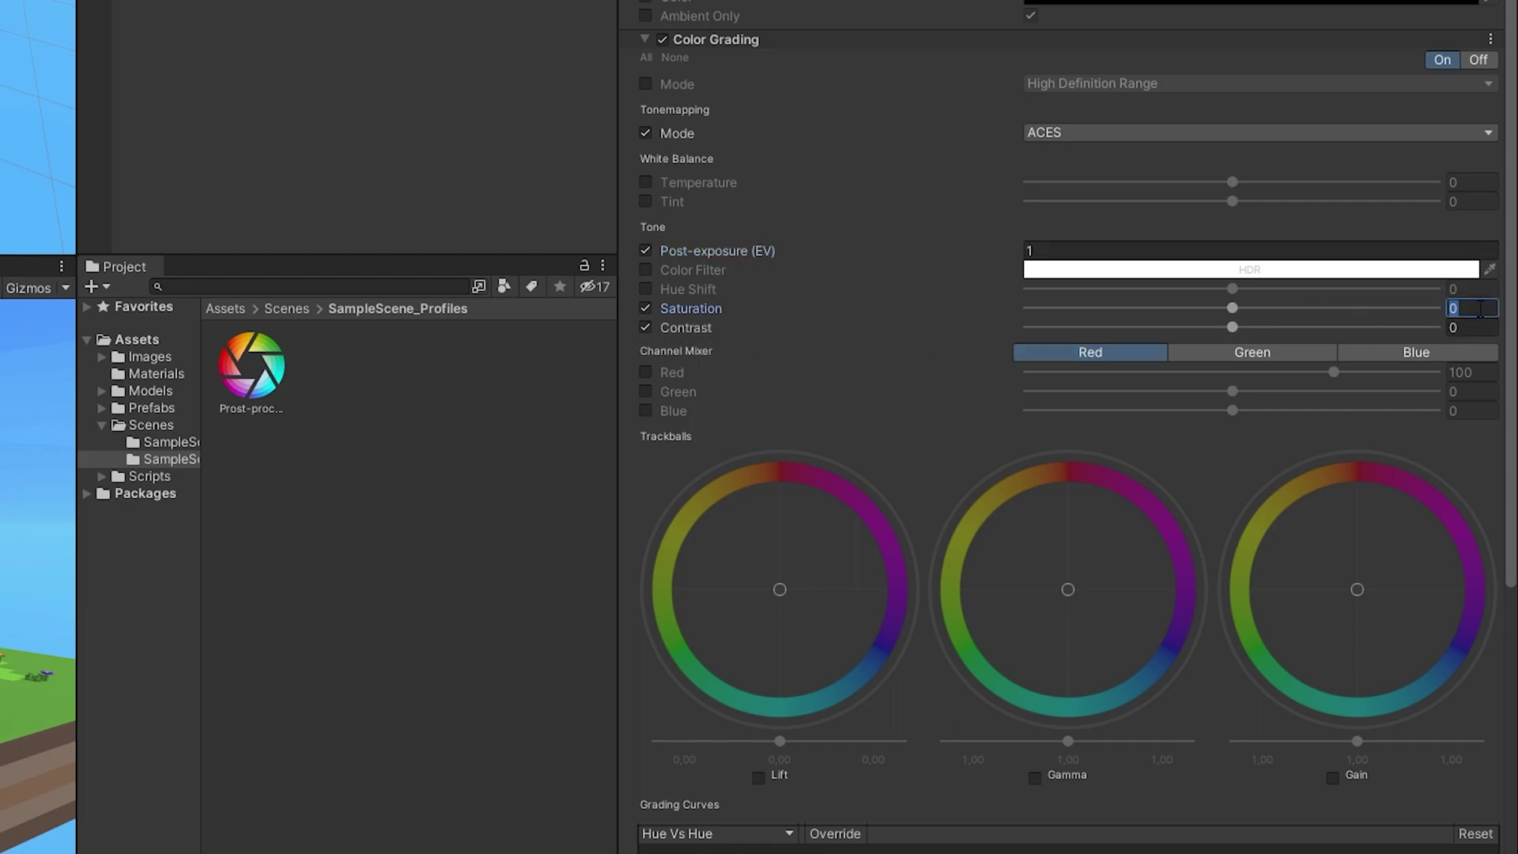
text(4)
key(Tab)
text(4)
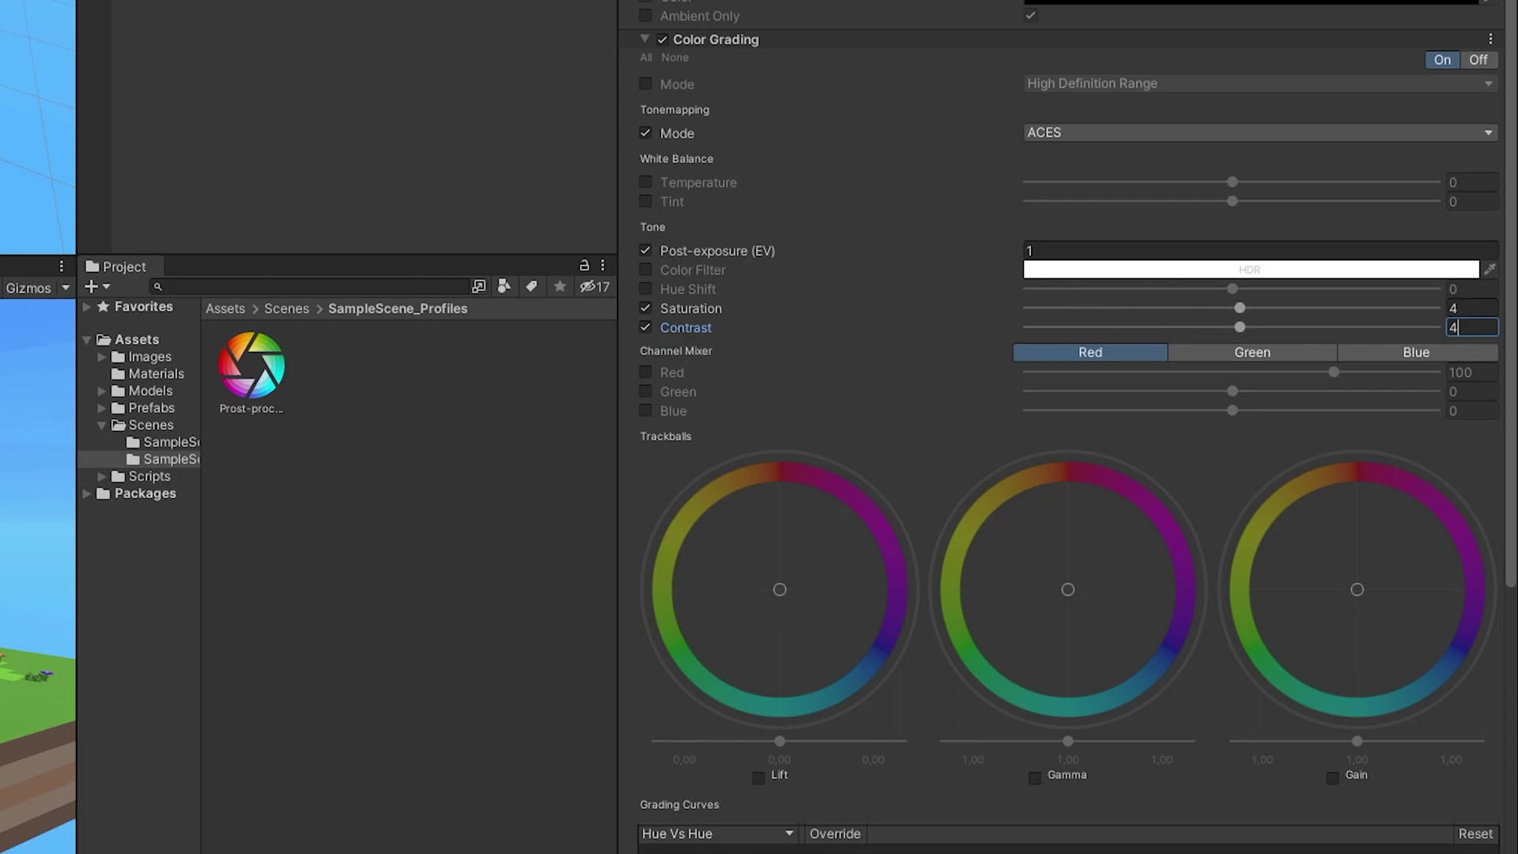
- Check the Main Camera's layer, then assign Prost-process Volume to the 3: Post-processing layer
click(200, 98)
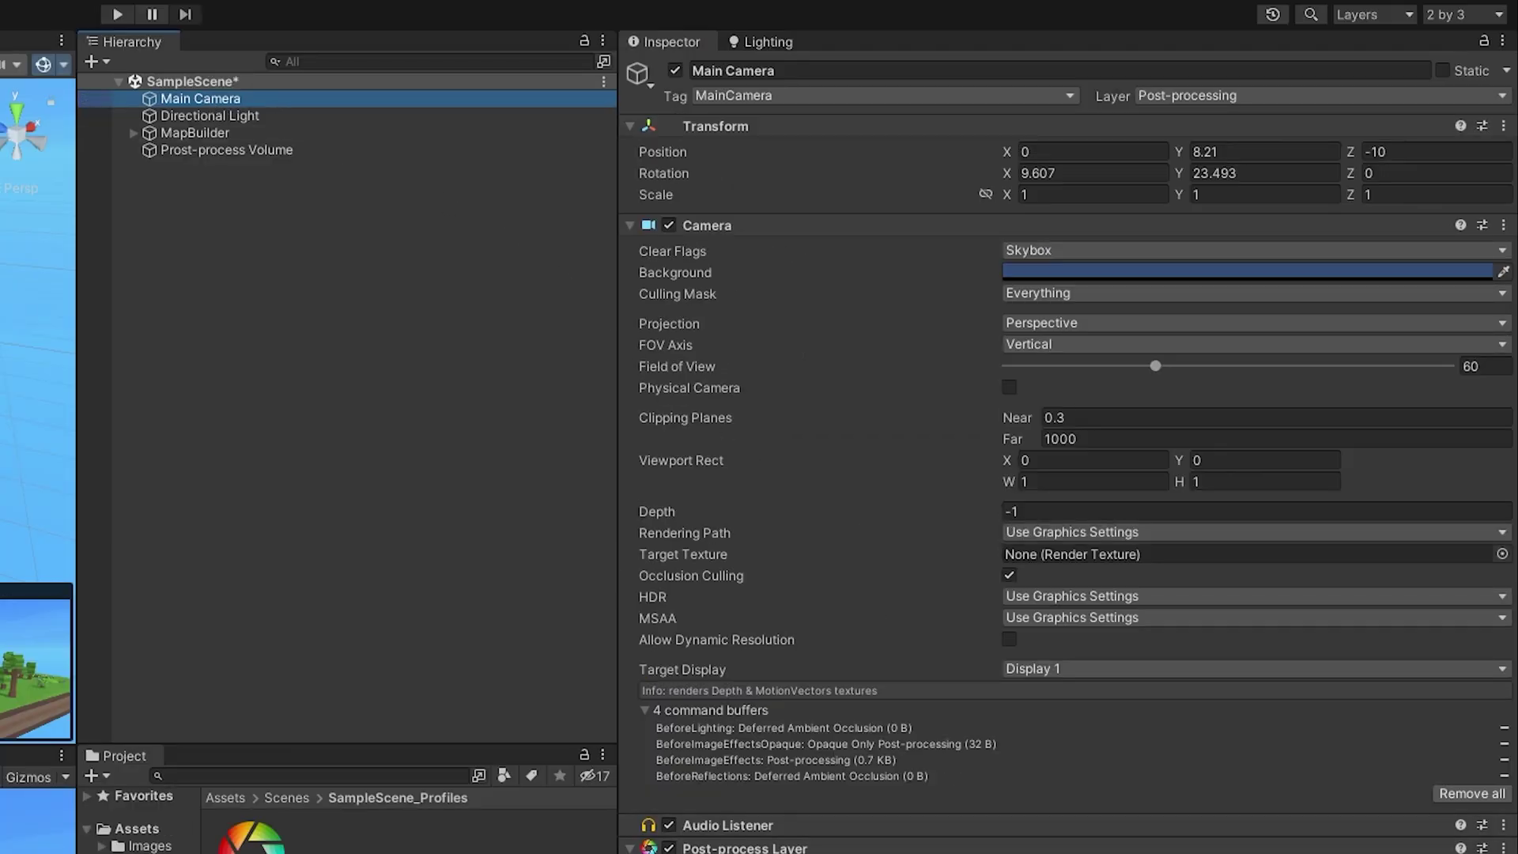
click(226, 151)
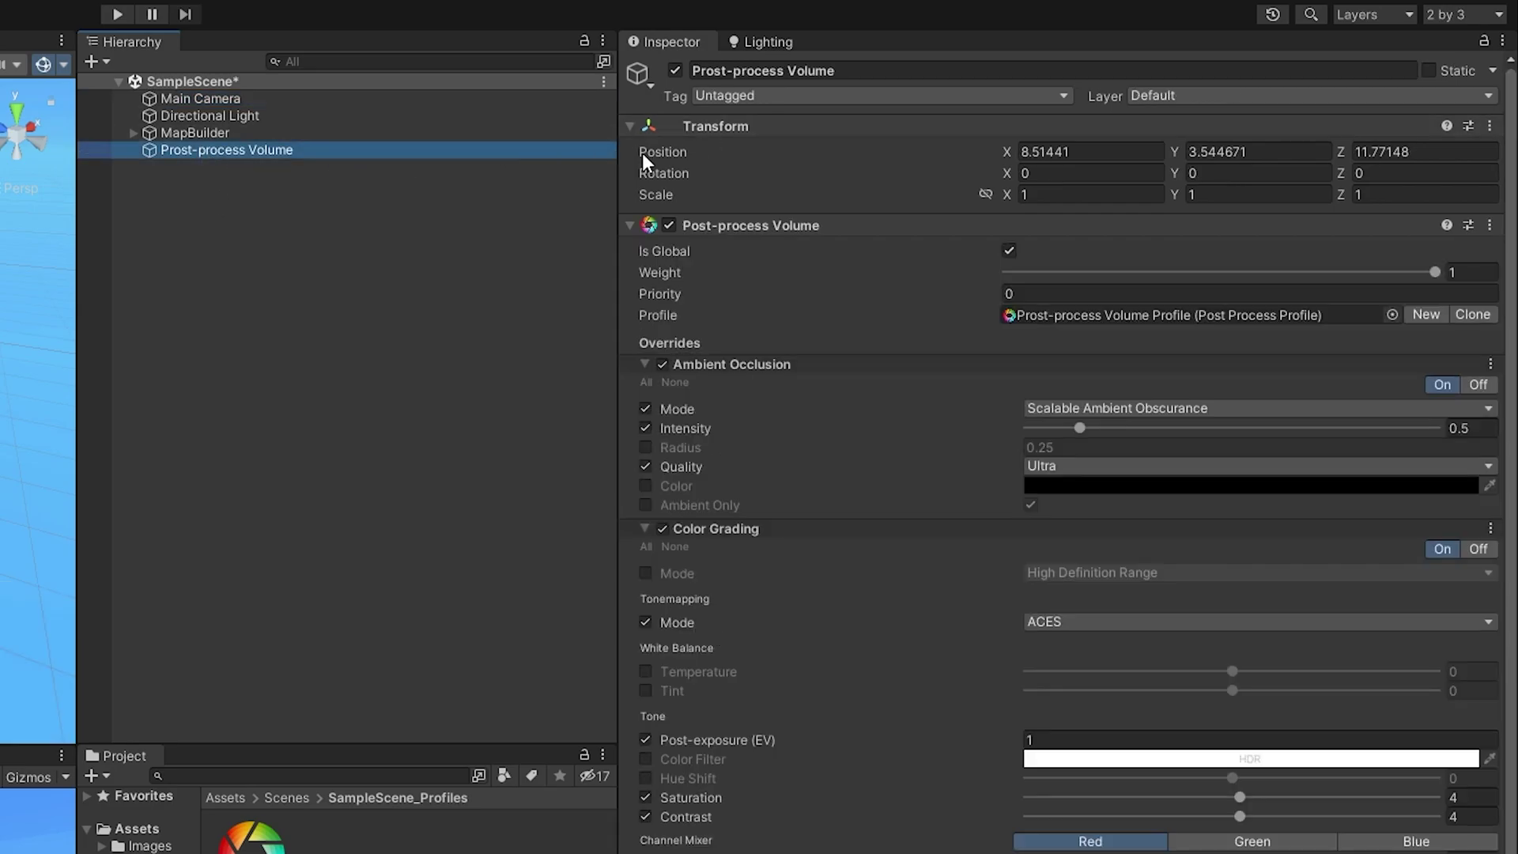
click(1195, 96)
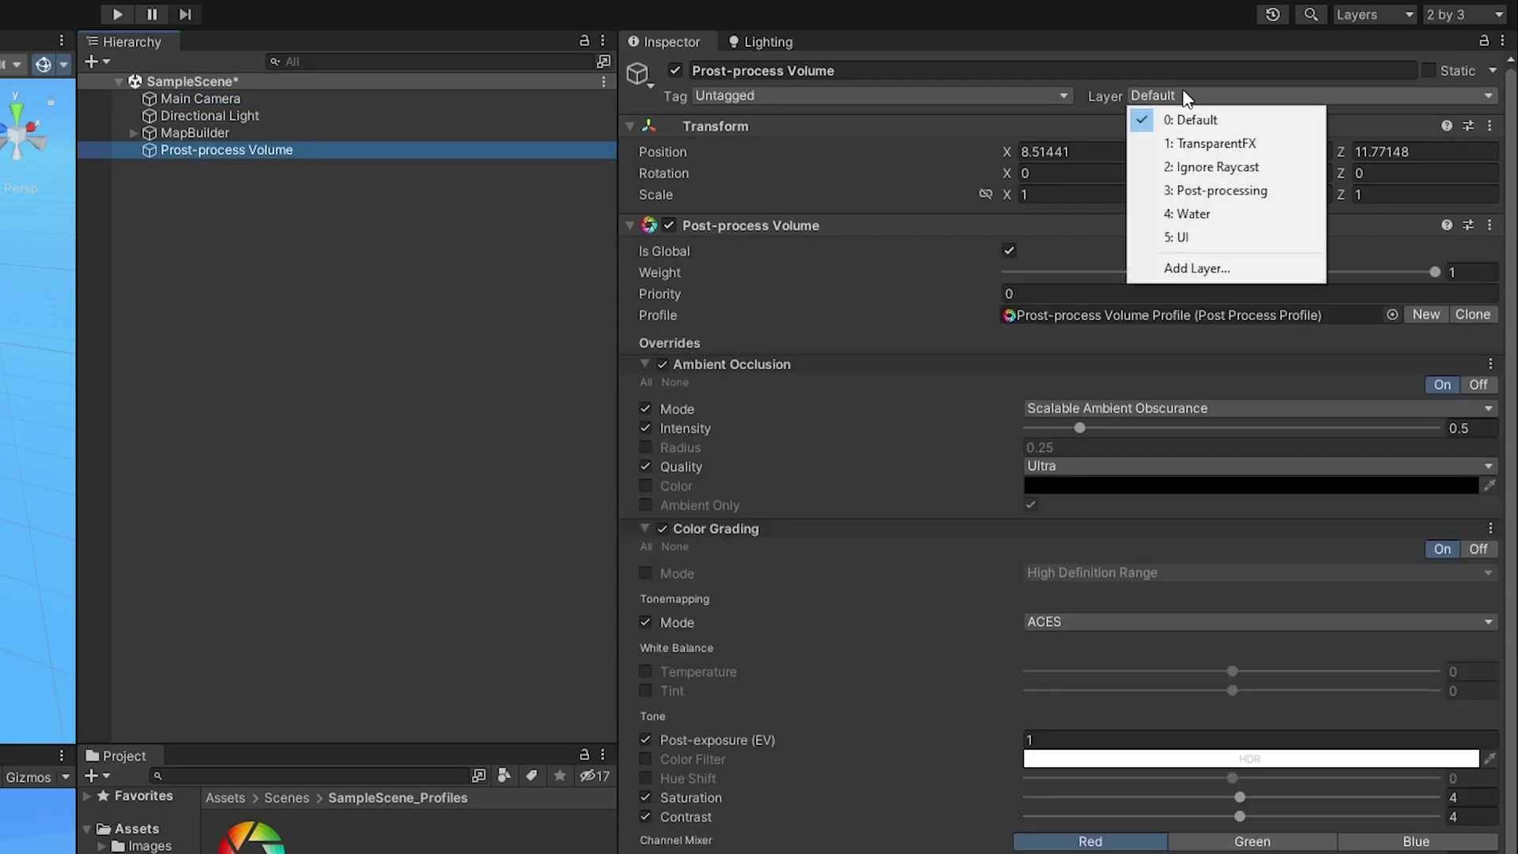
click(1226, 190)
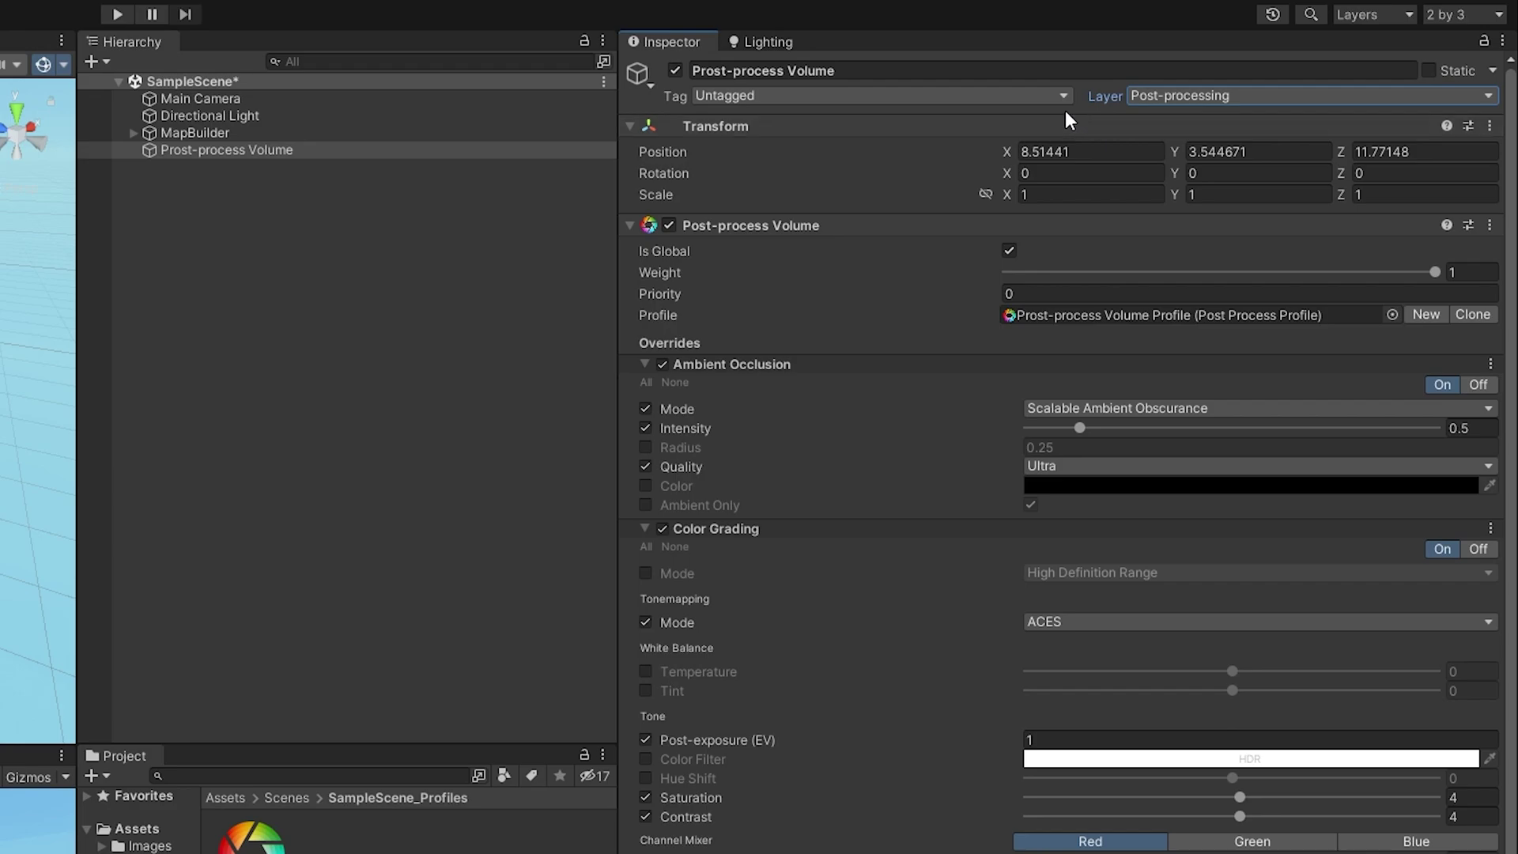
click(234, 152)
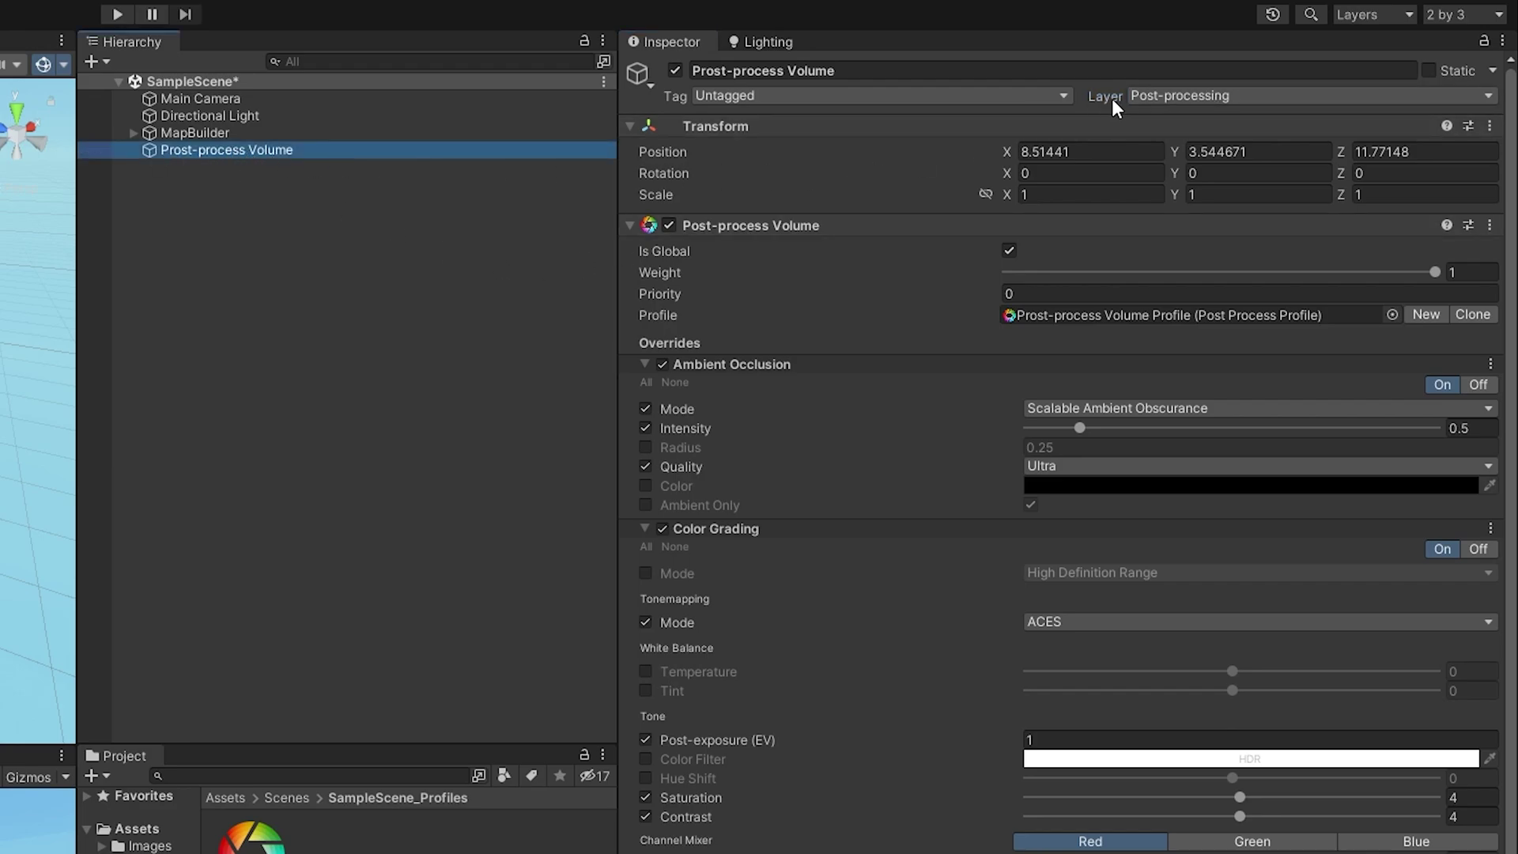
click(1175, 95)
click(1194, 194)
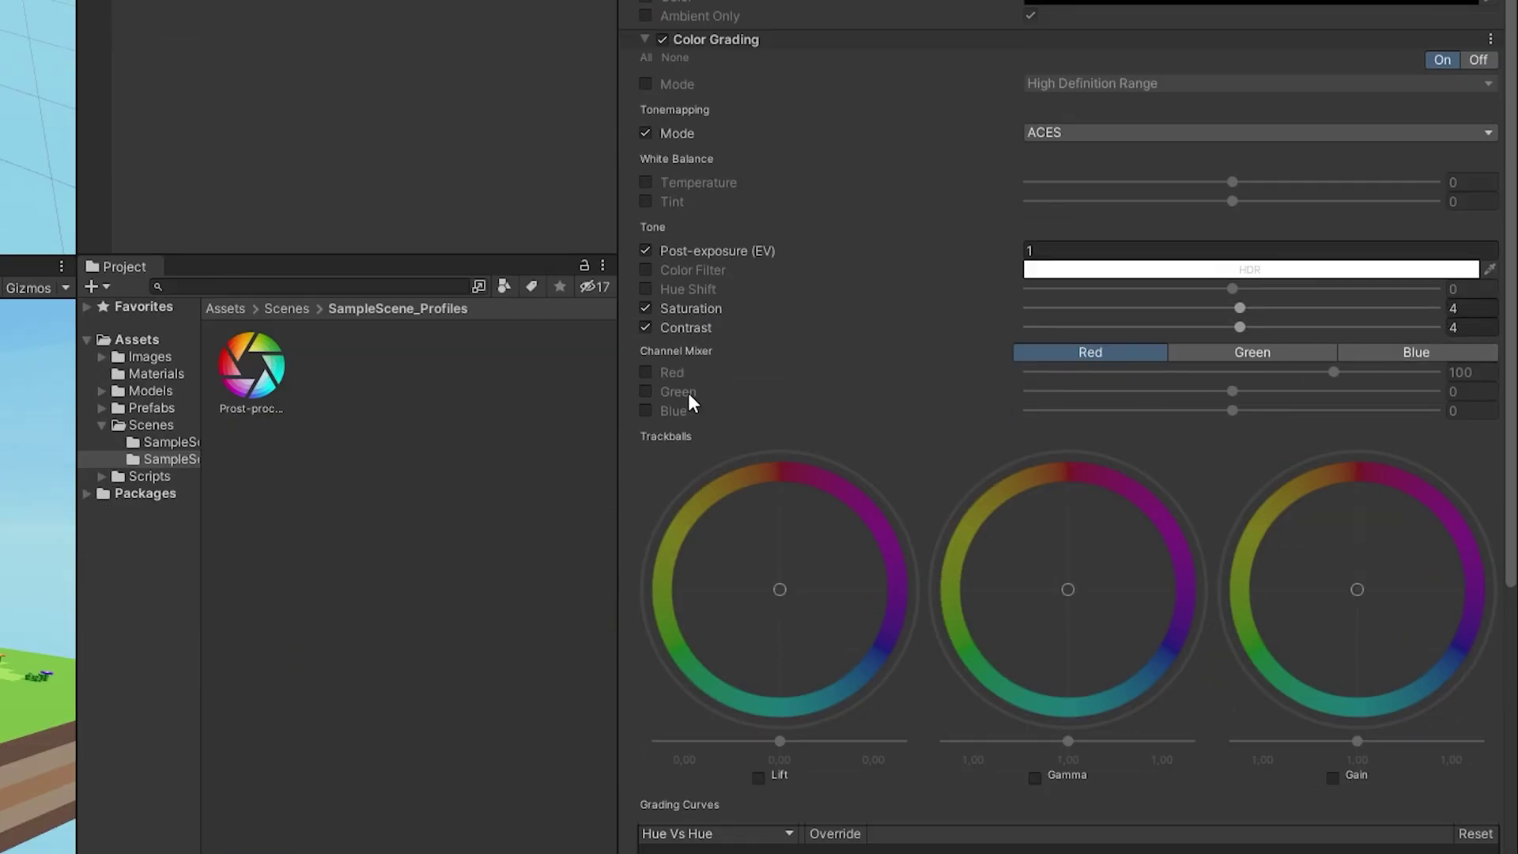
- Override the Channel Mixer's Green value to 4
click(646, 392)
click(1475, 388)
text(4)
- Try Gamma and Lift trackball tweaks, revert them, and move the Scene view close over the pond
scroll(1291, 630, down, 4)
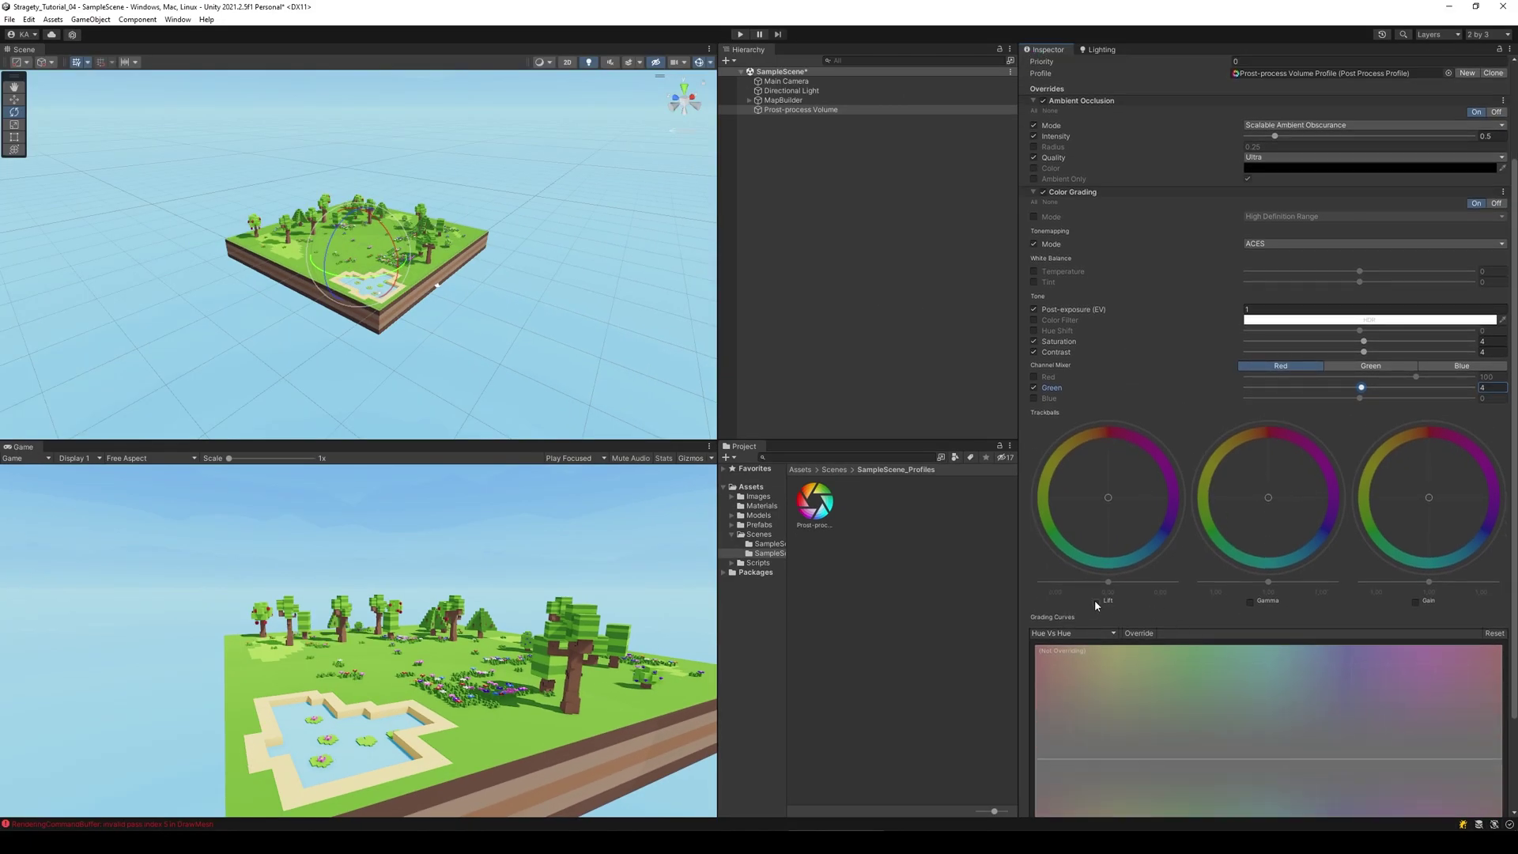
click(1251, 601)
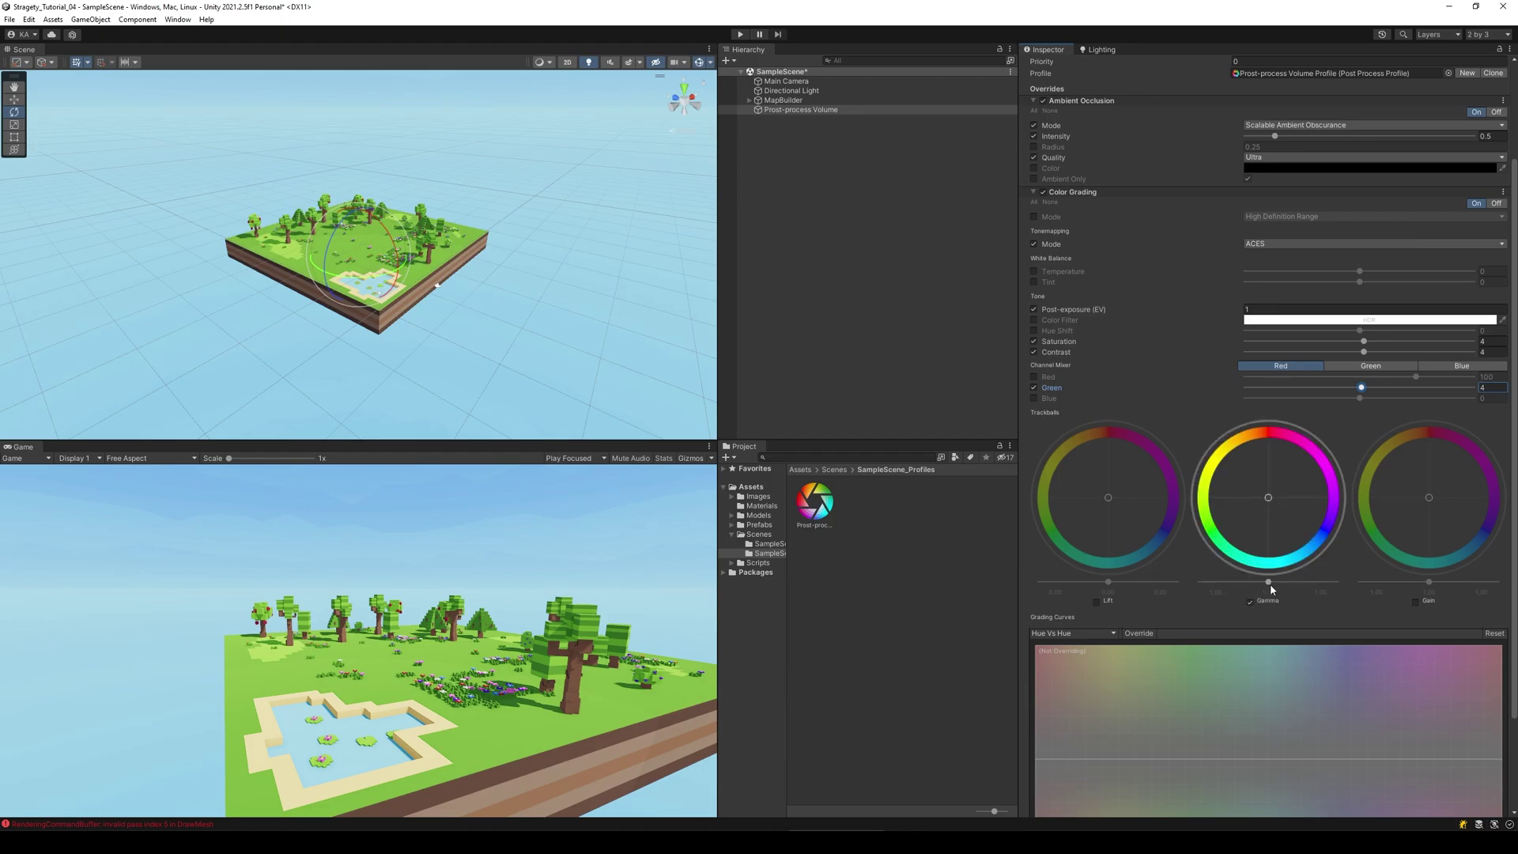
drag(1268, 582, 1291, 581)
click(1096, 601)
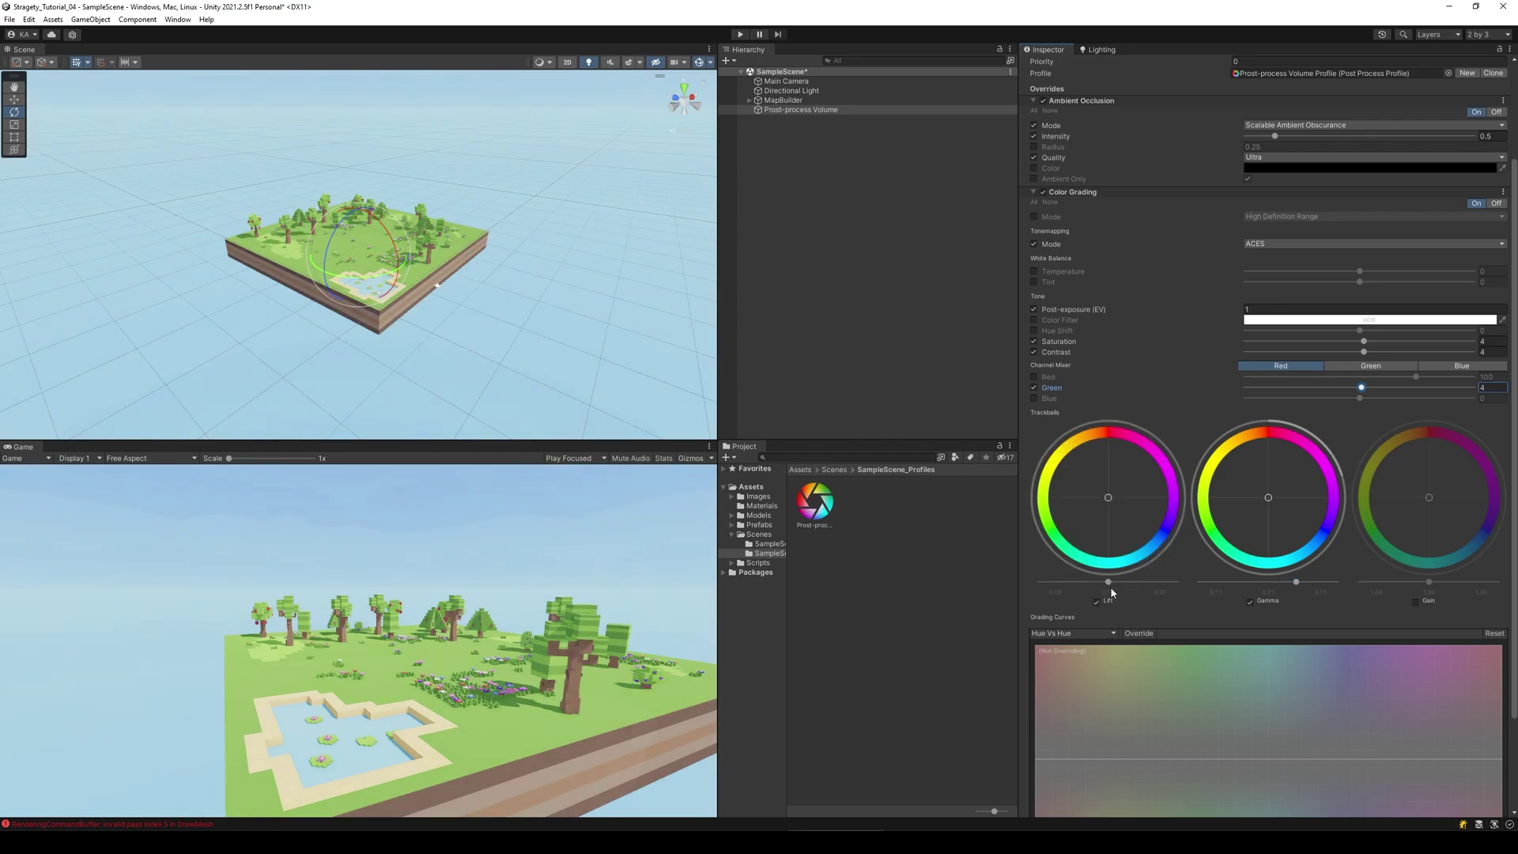
mouse_move(1108, 582)
mouse_down()
mouse_move(1082, 582)
mouse_move(1103, 586)
mouse_up()
click(1250, 601)
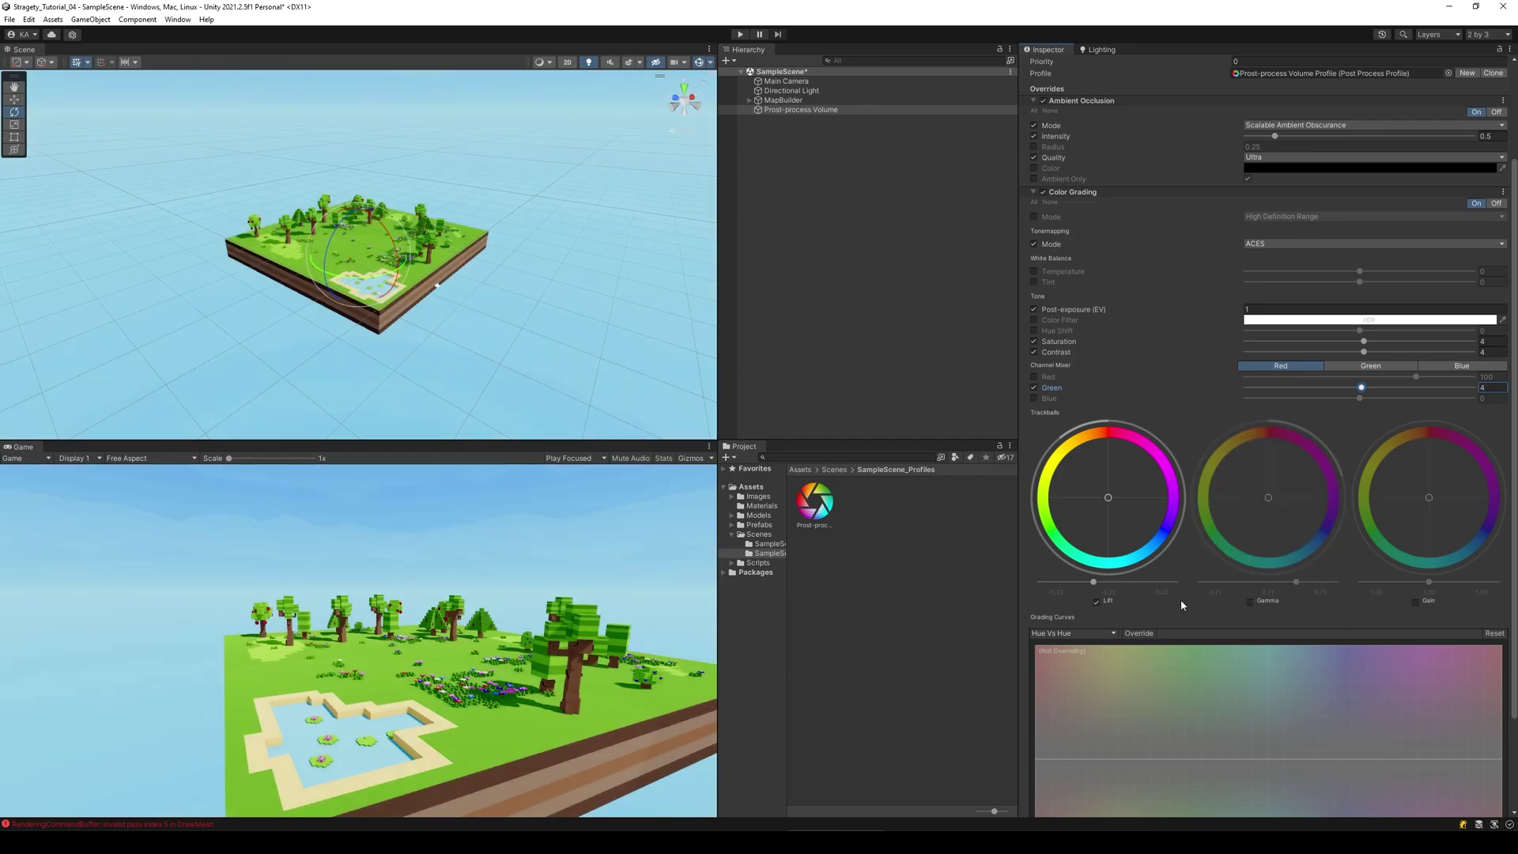
click(1096, 602)
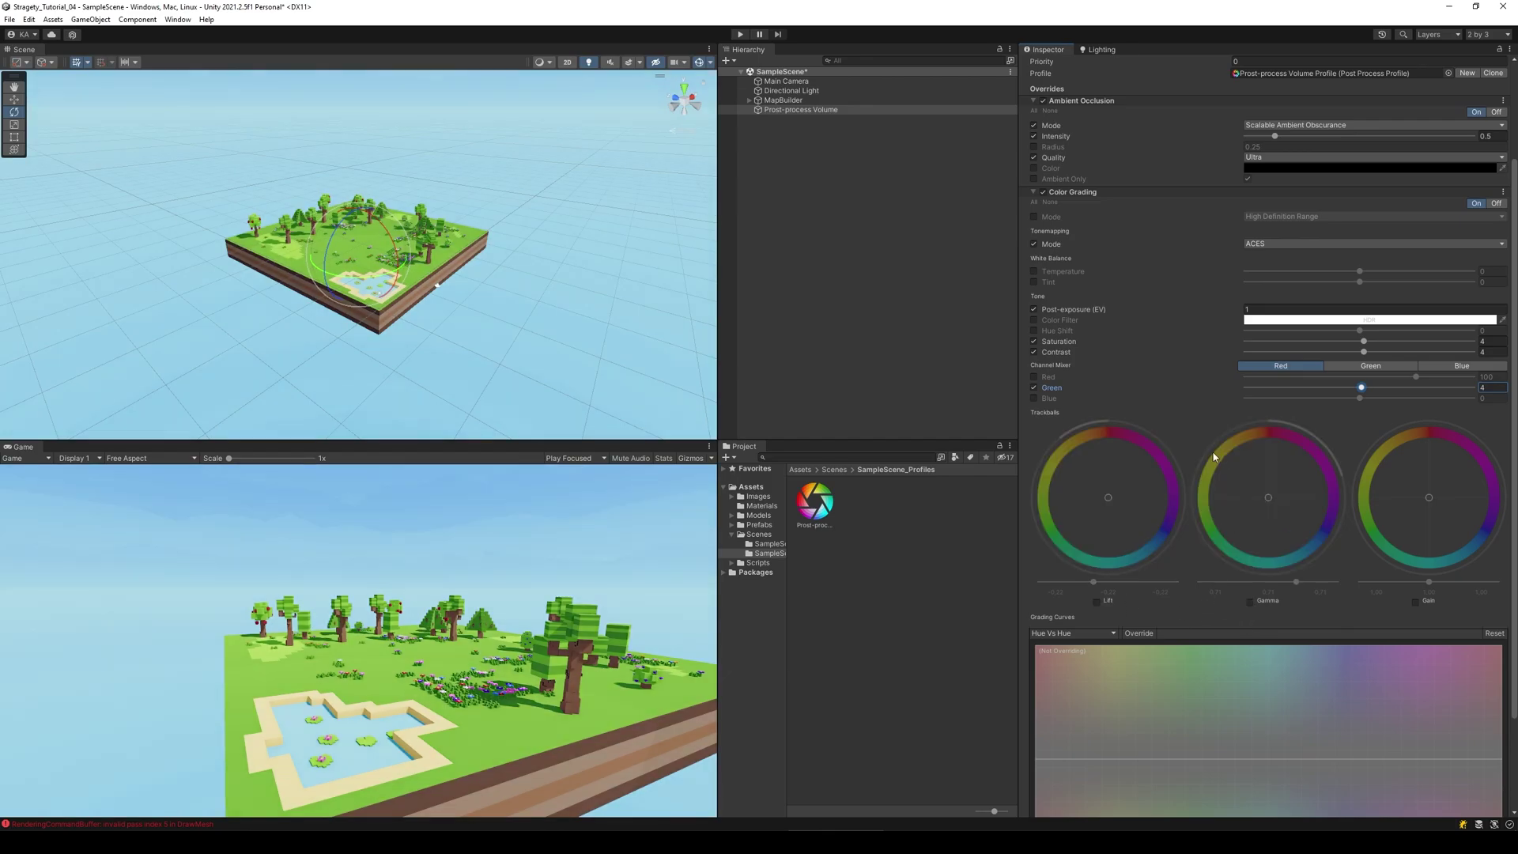
double_click(801, 109)
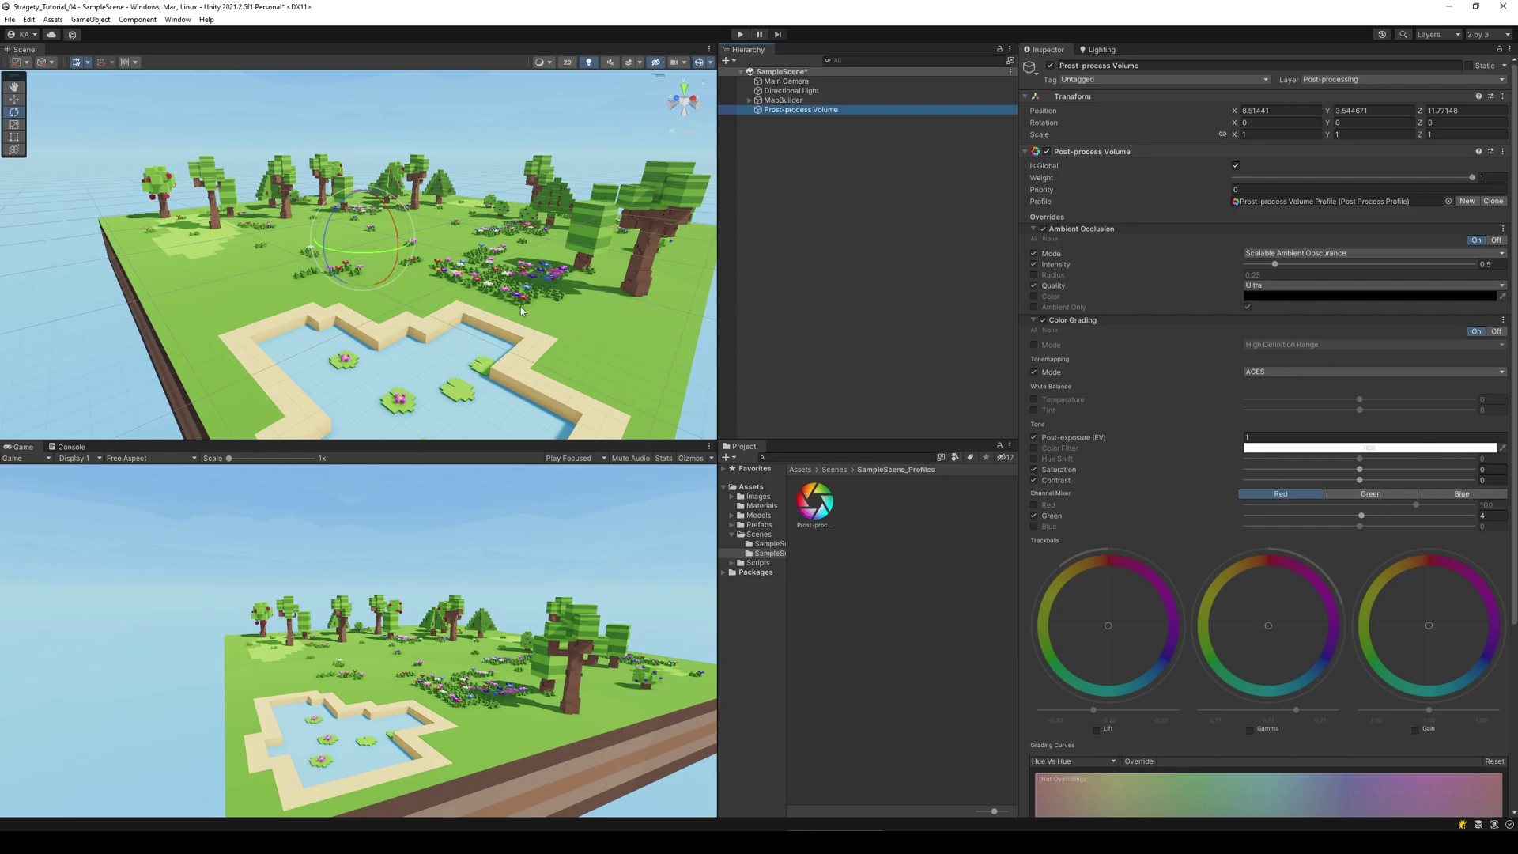
right_drag(525, 299, 530, 274)
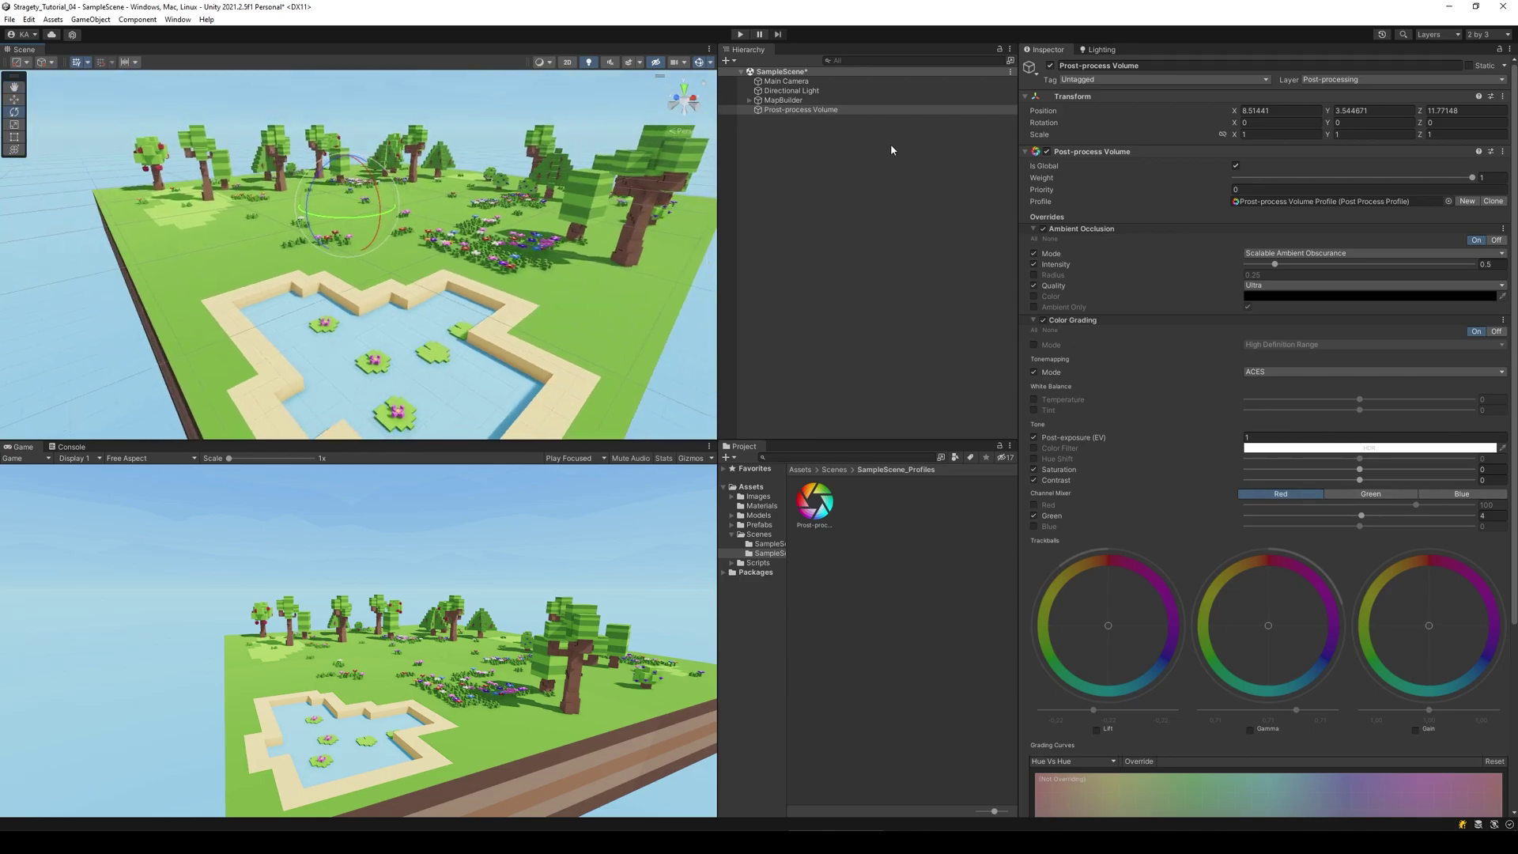
- Set the Lighting Environment Ambient Color to RGB 193, 183, 183 and view the whole island
click(1102, 49)
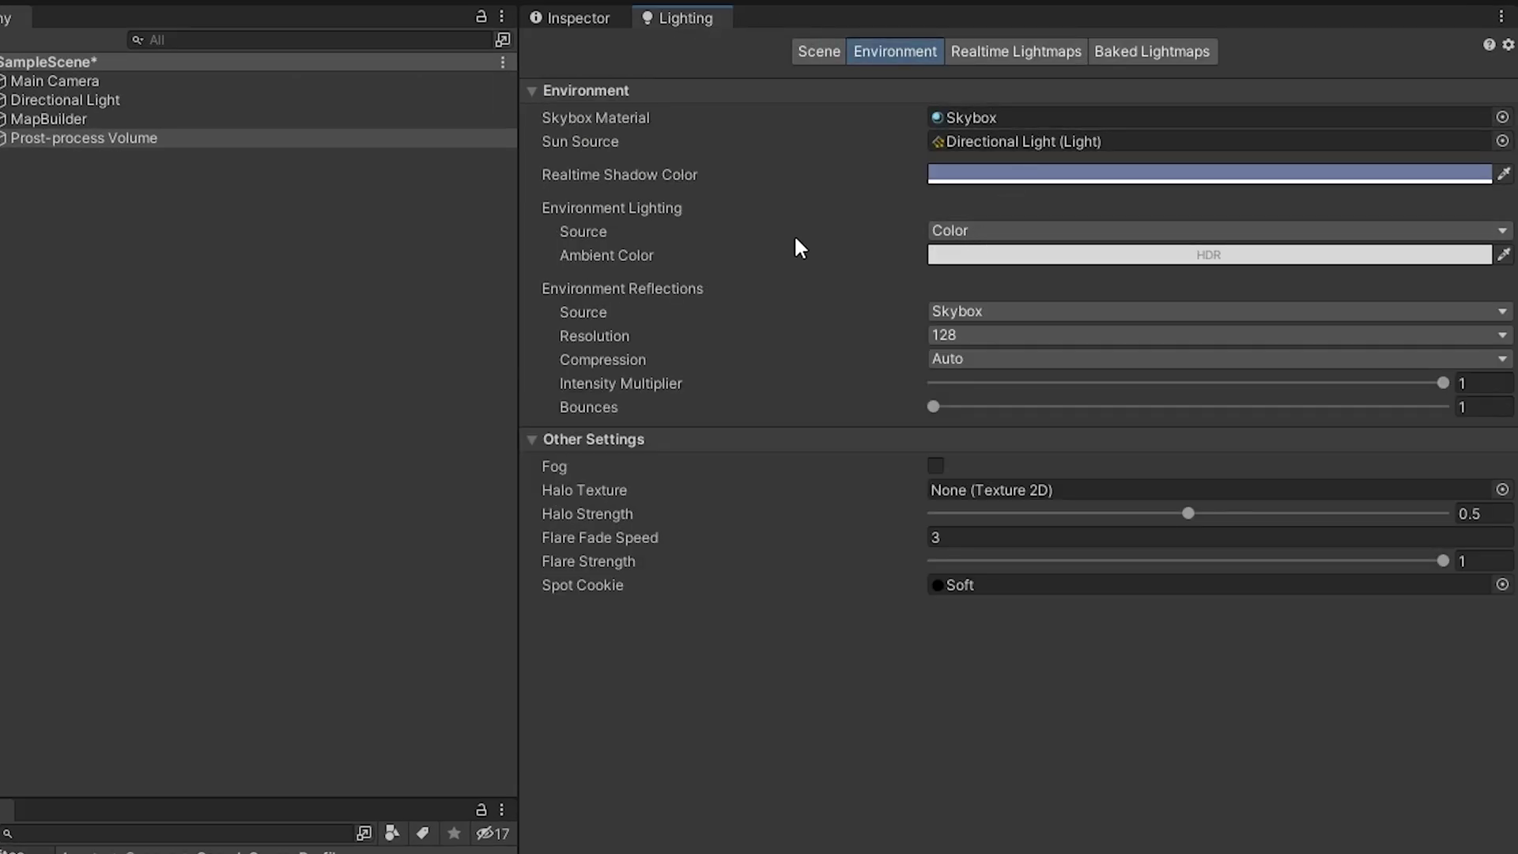
click(988, 253)
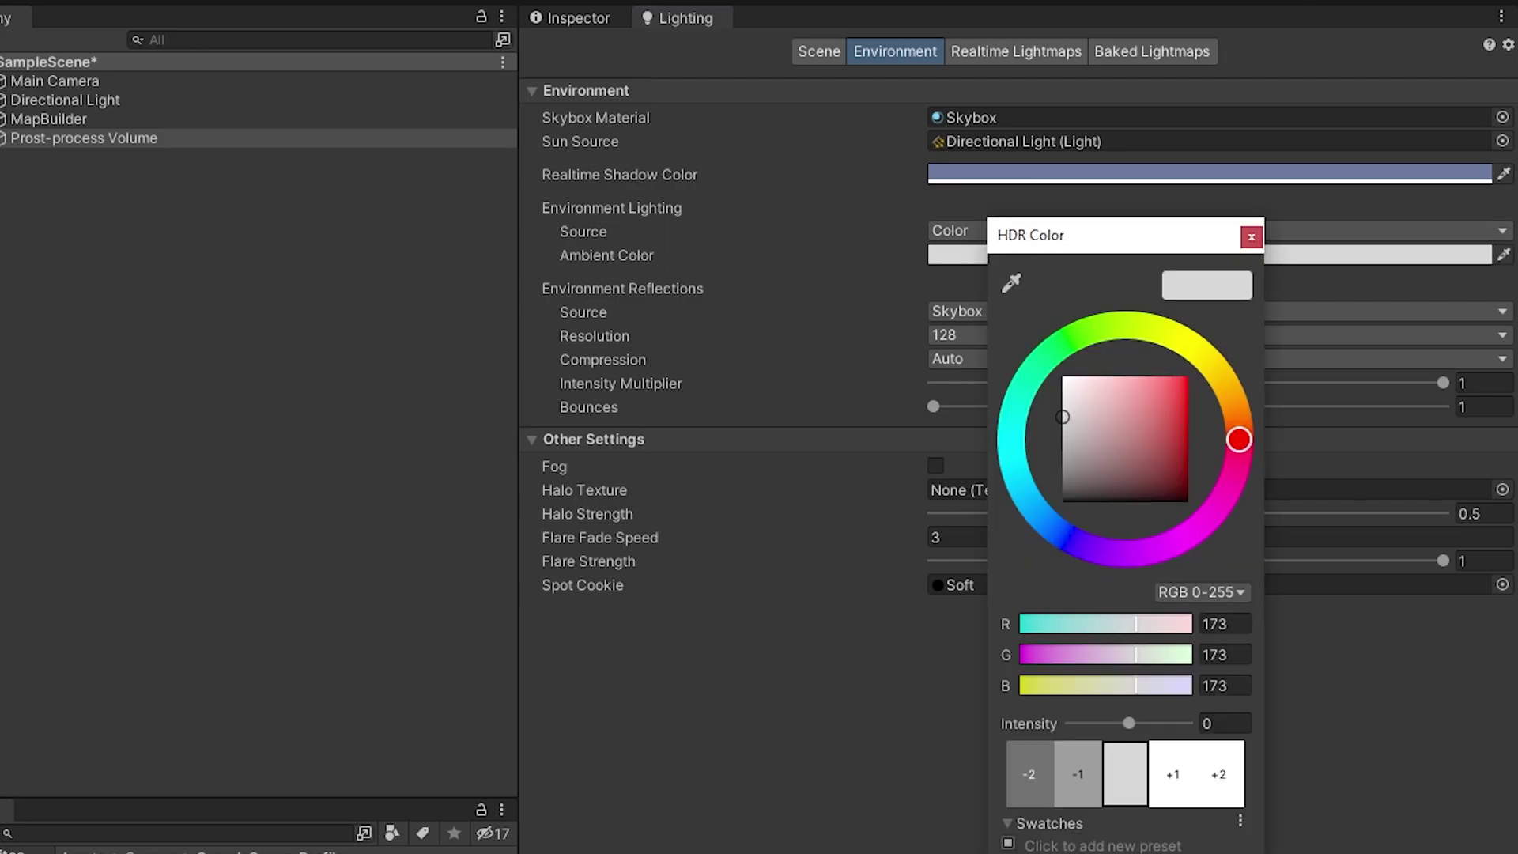
drag(1106, 235, 1246, 244)
click(1361, 633)
text(193)
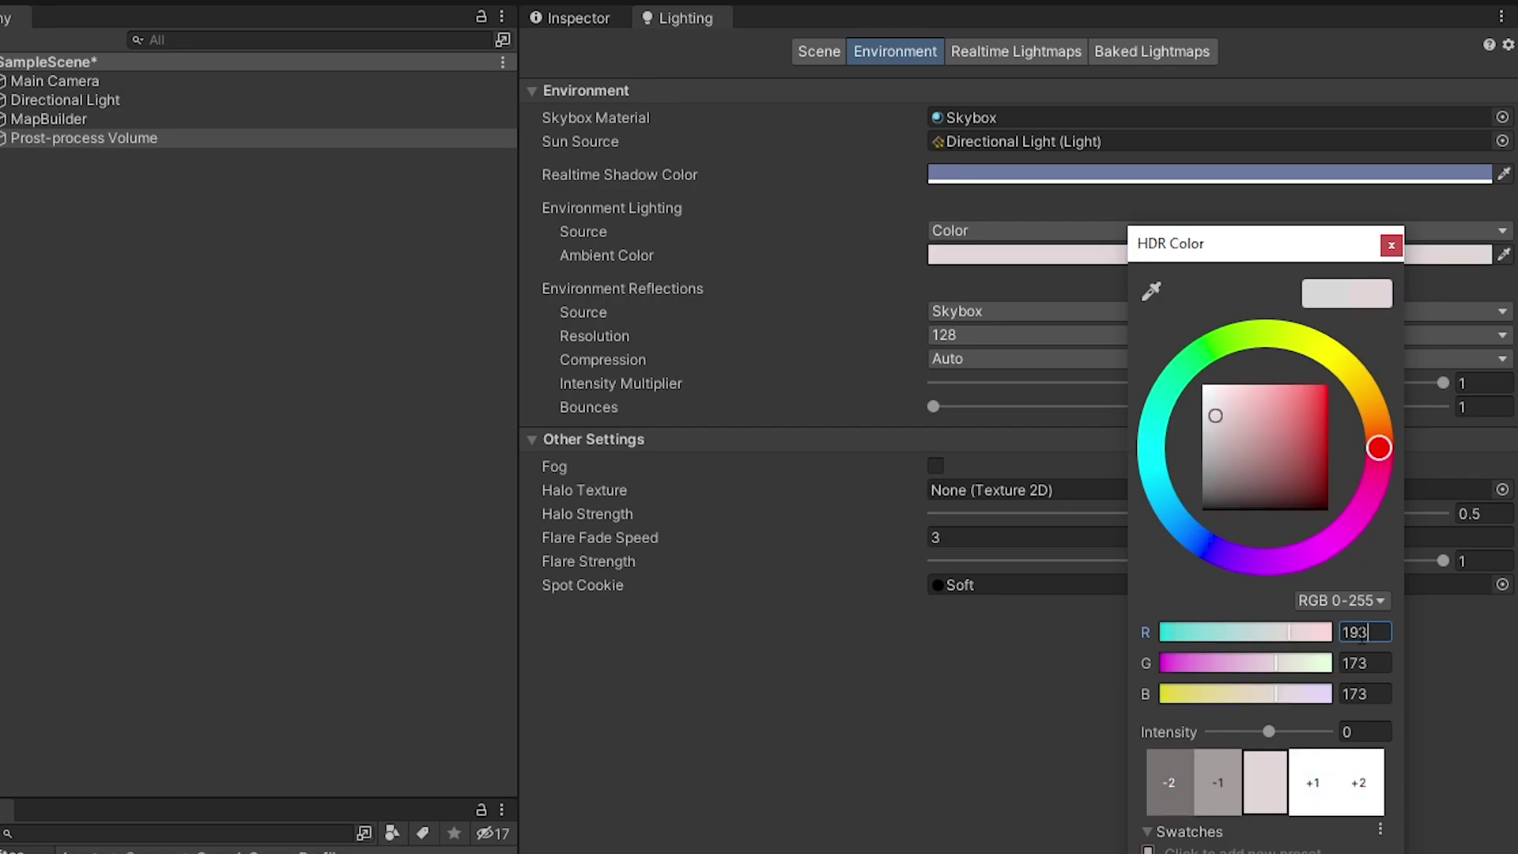
key(Tab)
text(183)
key(Tab)
text(183)
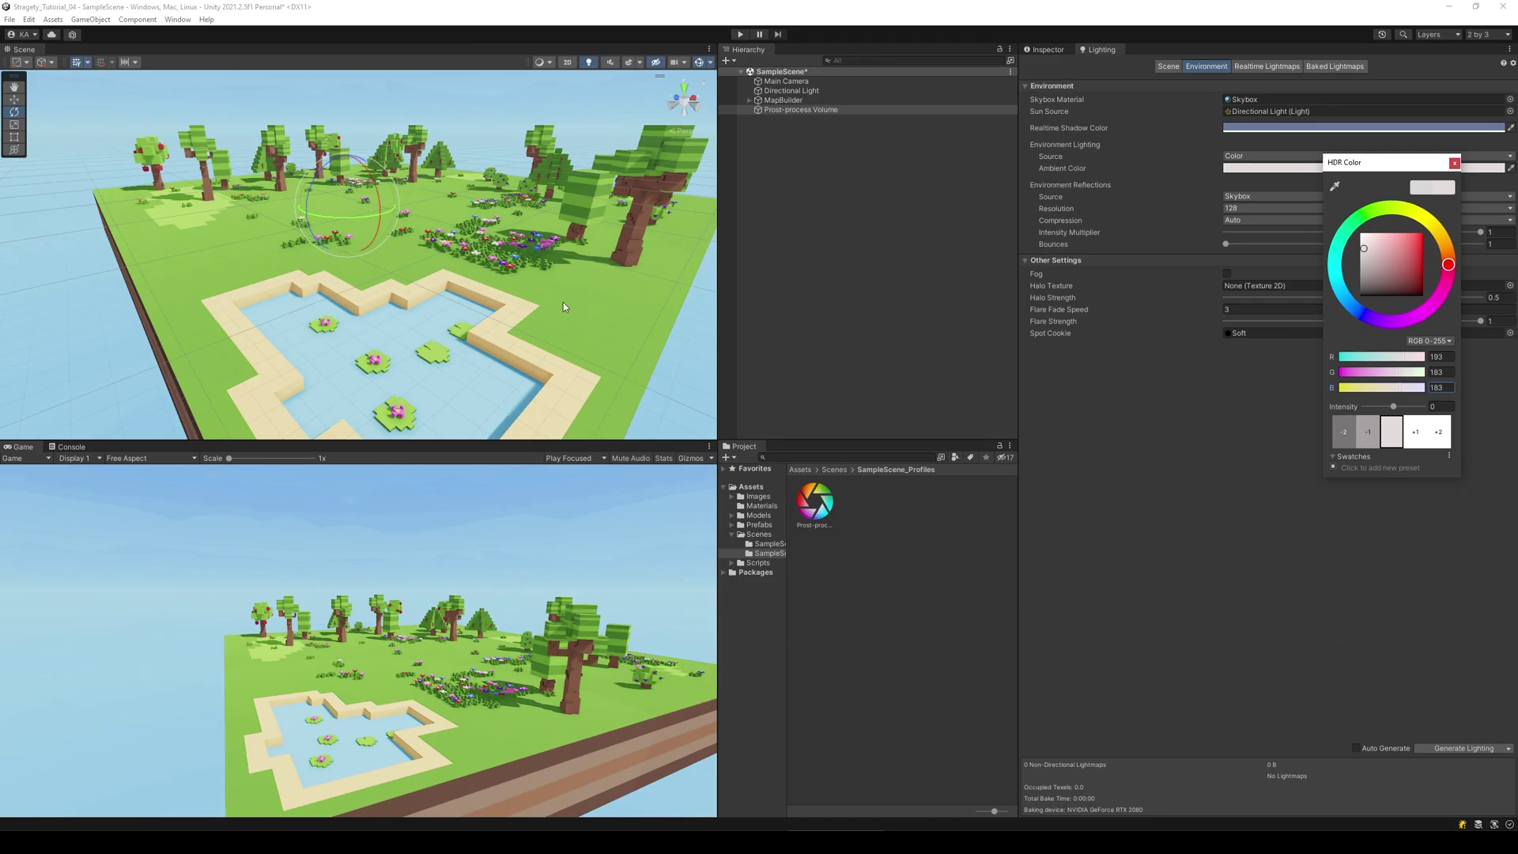
right_drag(205, 385, 316, 361)
right_drag(645, 285, 609, 282)
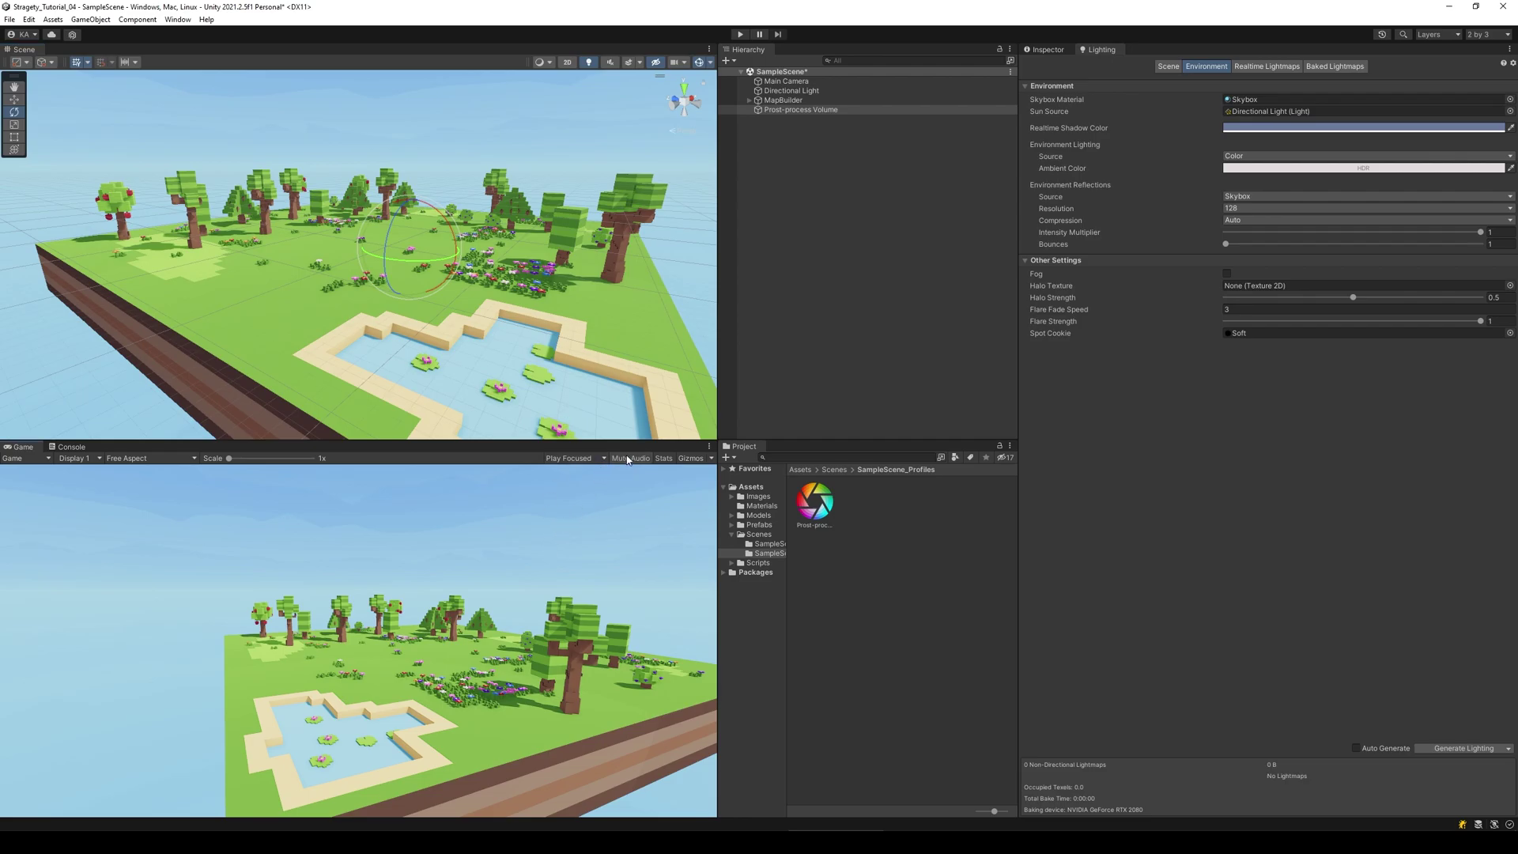
- Set the Game view to Play Maximized, preview the island in play mode, then stop
click(573, 460)
click(589, 484)
click(741, 36)
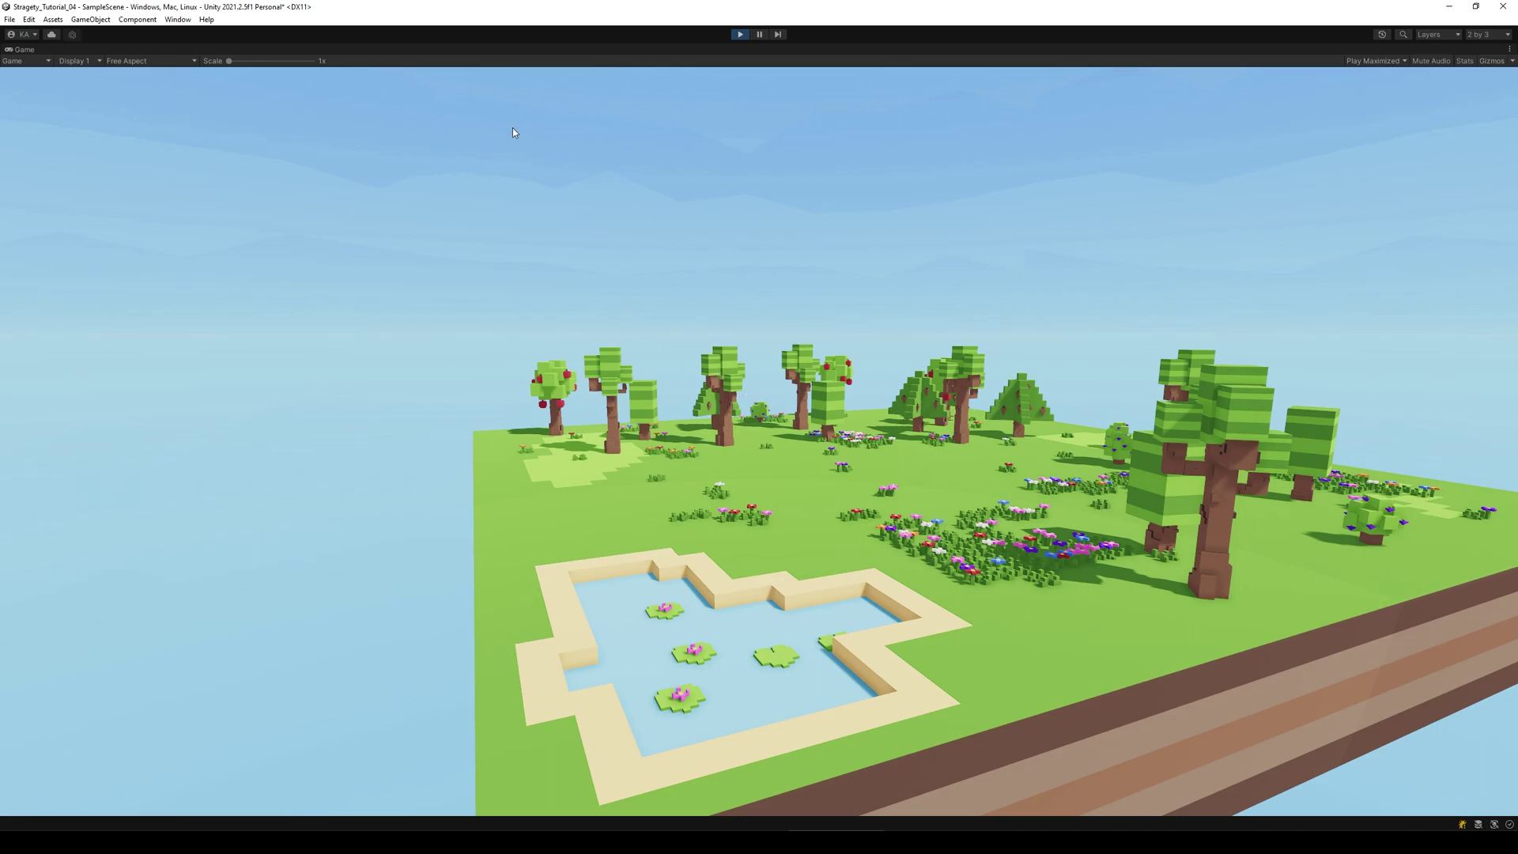
click(739, 34)
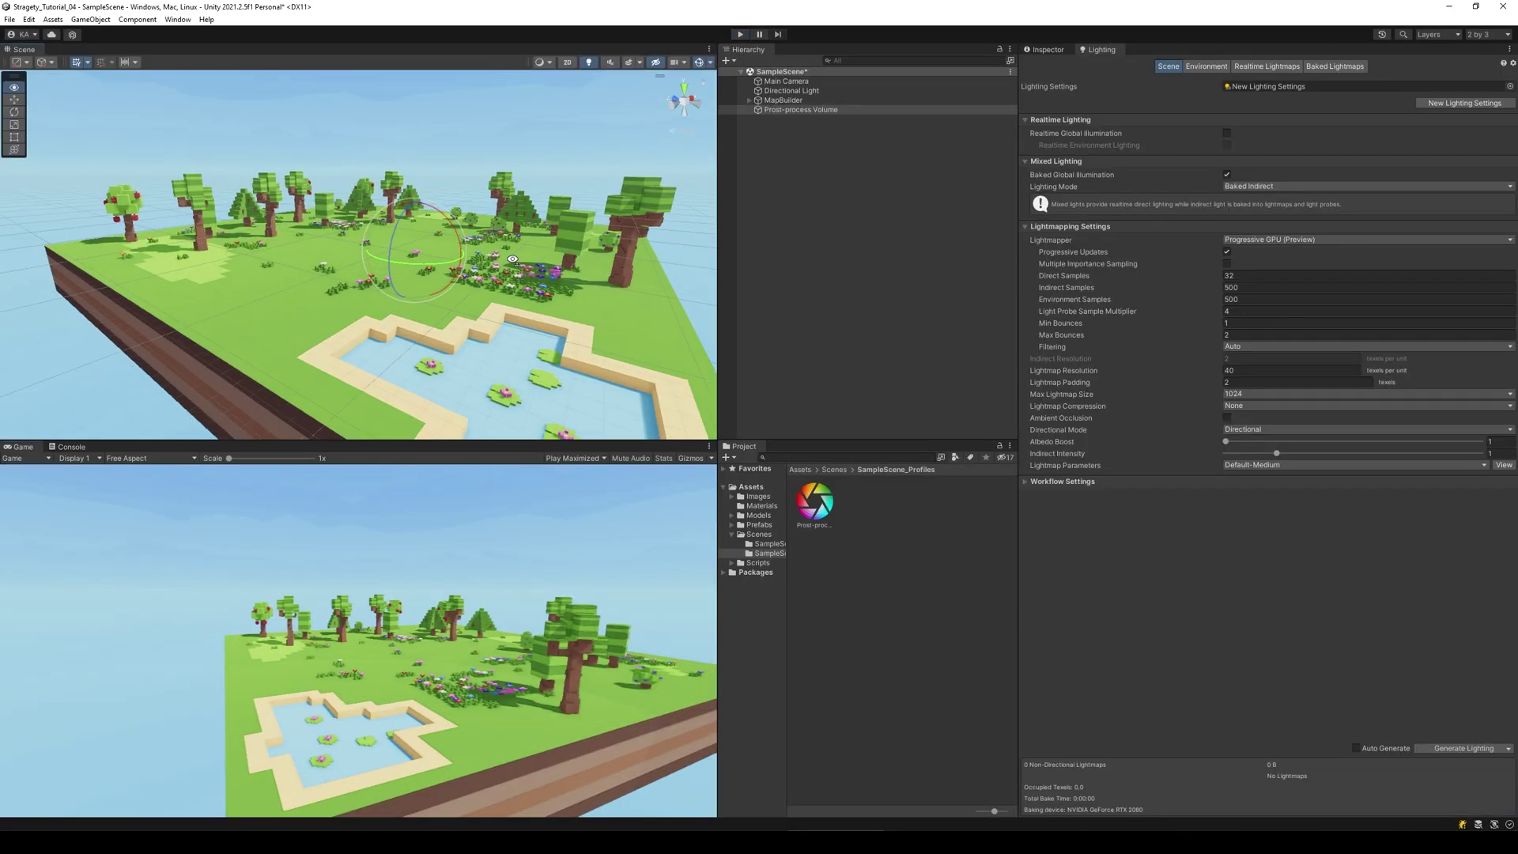